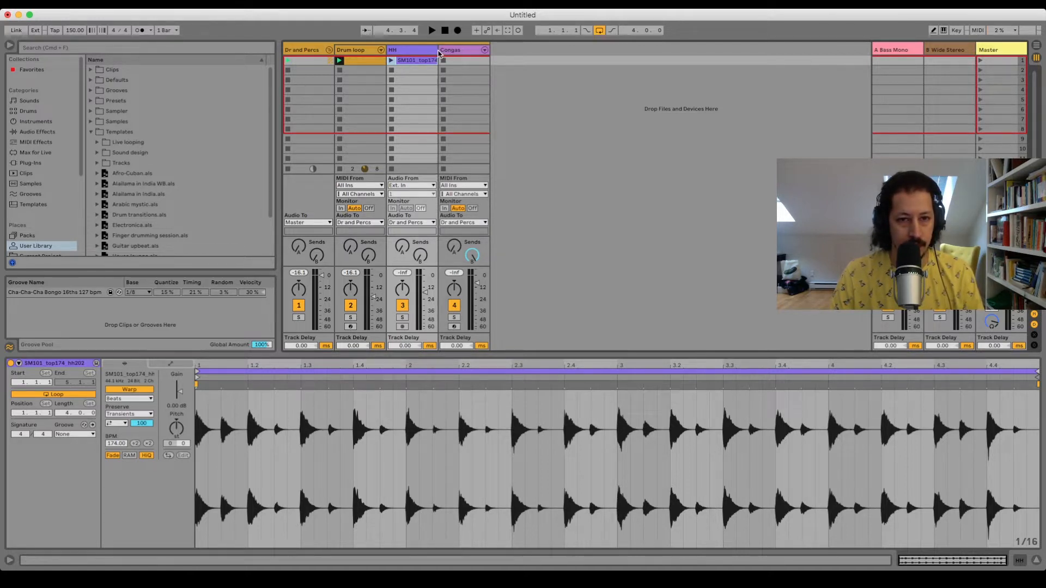
Audition the hi-hat loop on the HH track soloed, and compare it with the Drum loop track playing alongside
left_click_drag(436, 50, 437, 51)
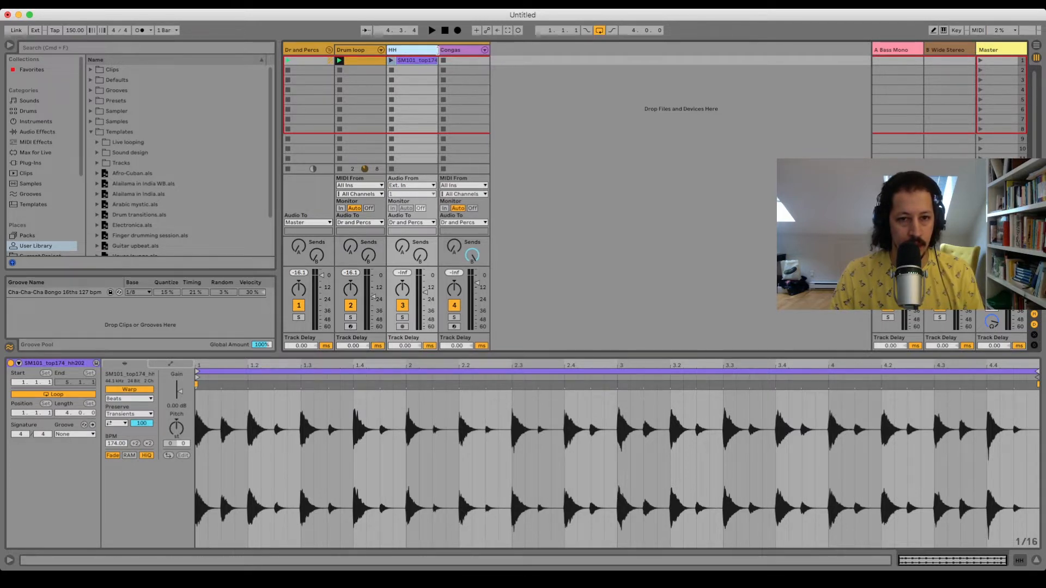
left_click(403, 318)
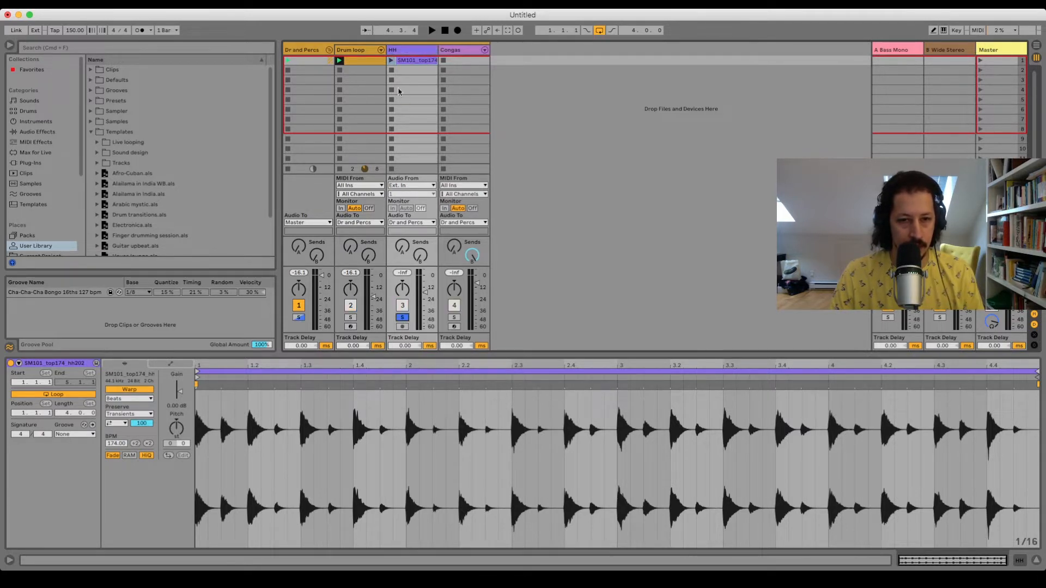
left_click(390, 61)
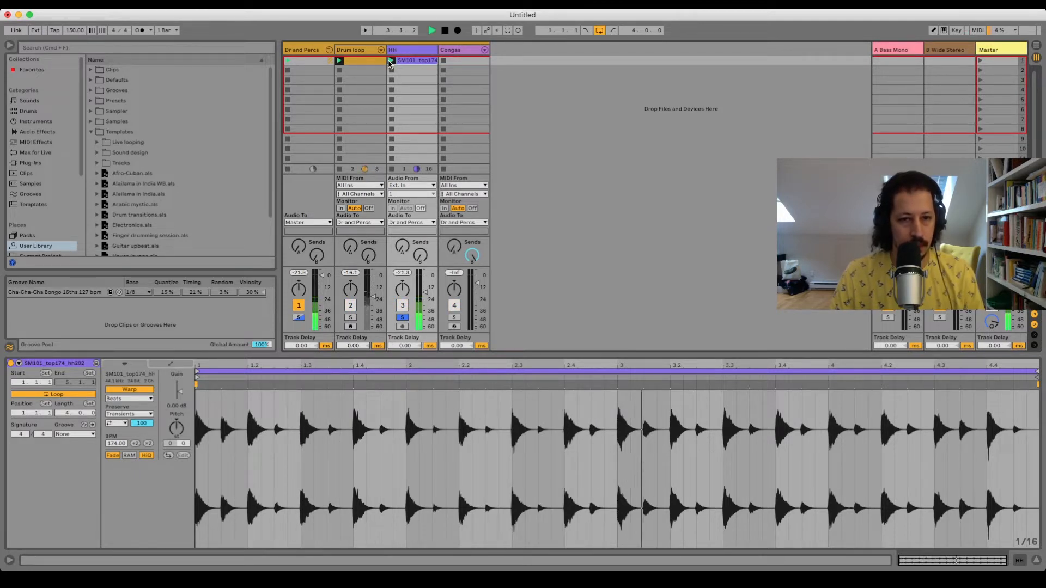
left_click(352, 317)
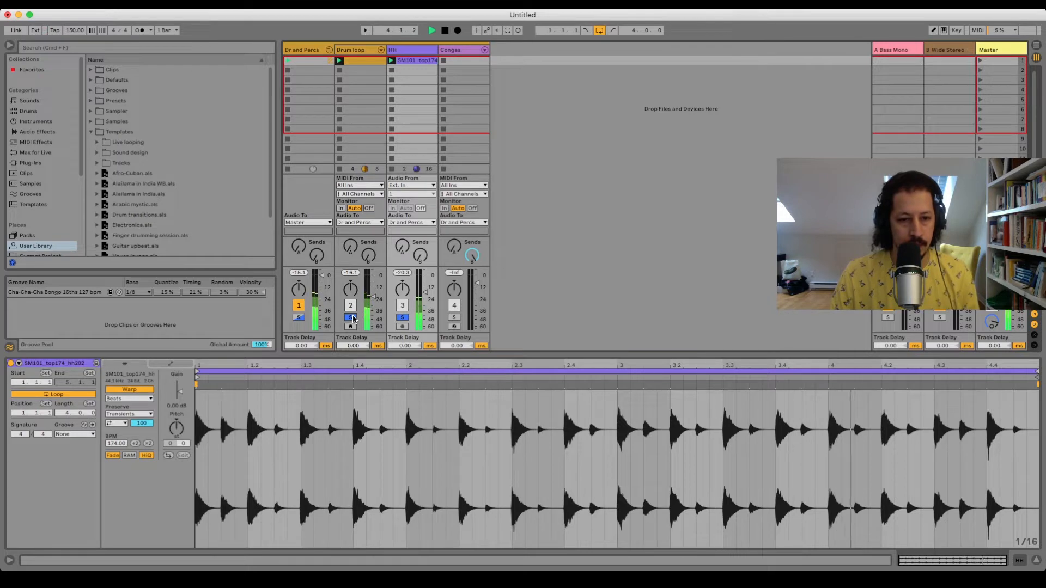
left_click(351, 318)
key("space")
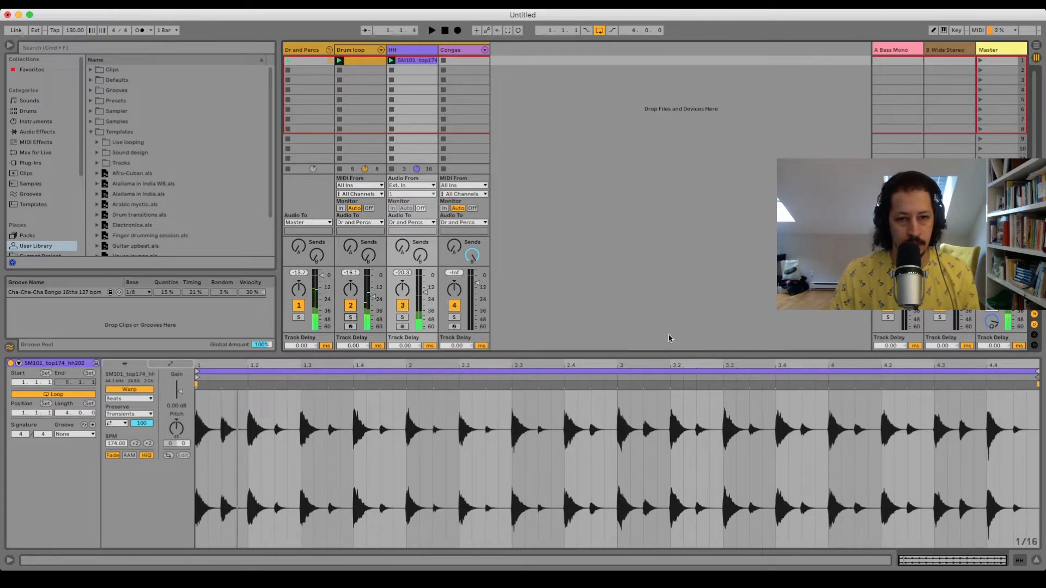
Add an EQ Eight audio effect to the HH track
left_click(1021, 561)
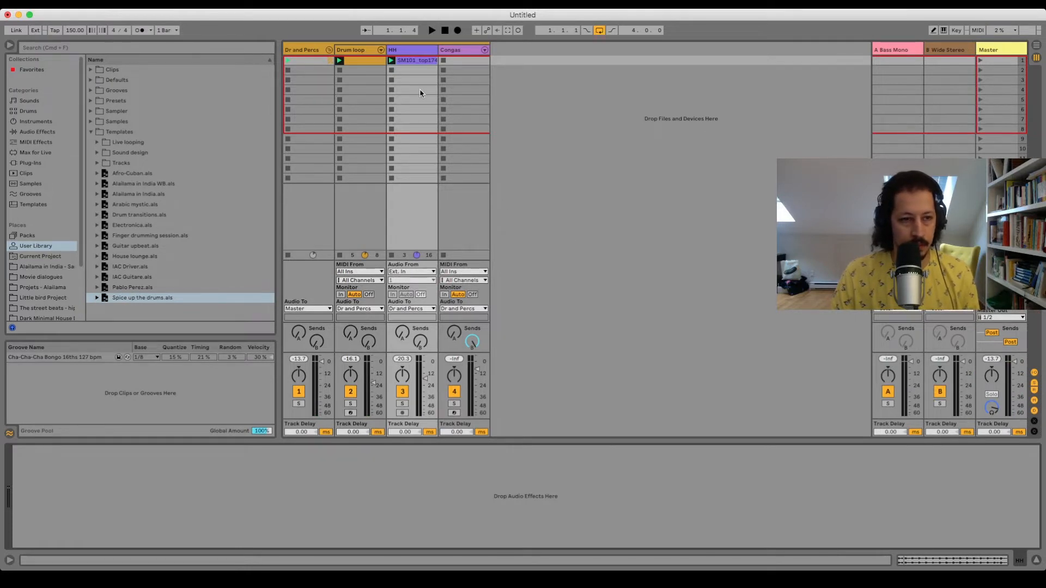
left_click(412, 53)
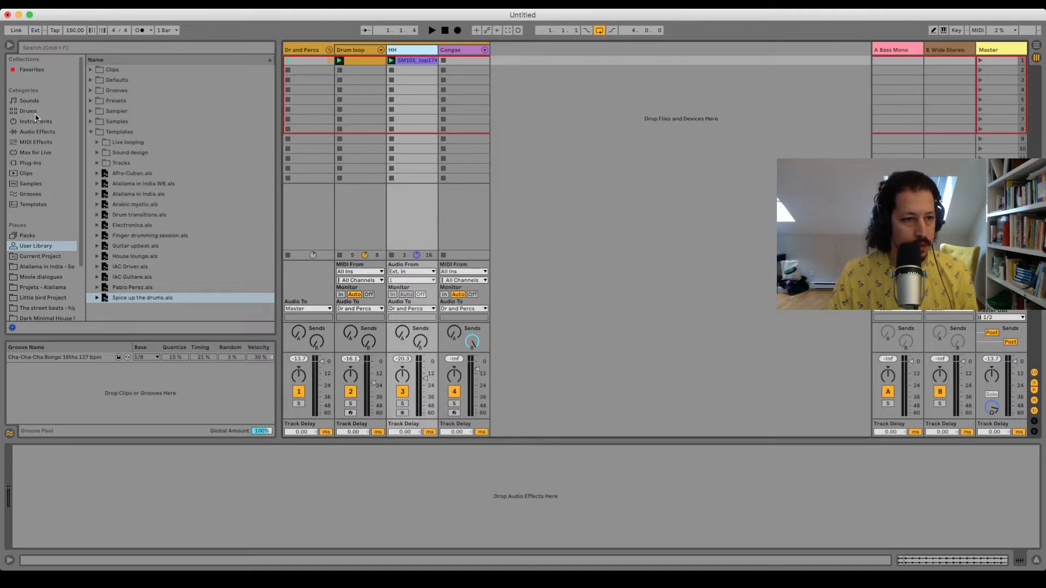
left_click(36, 132)
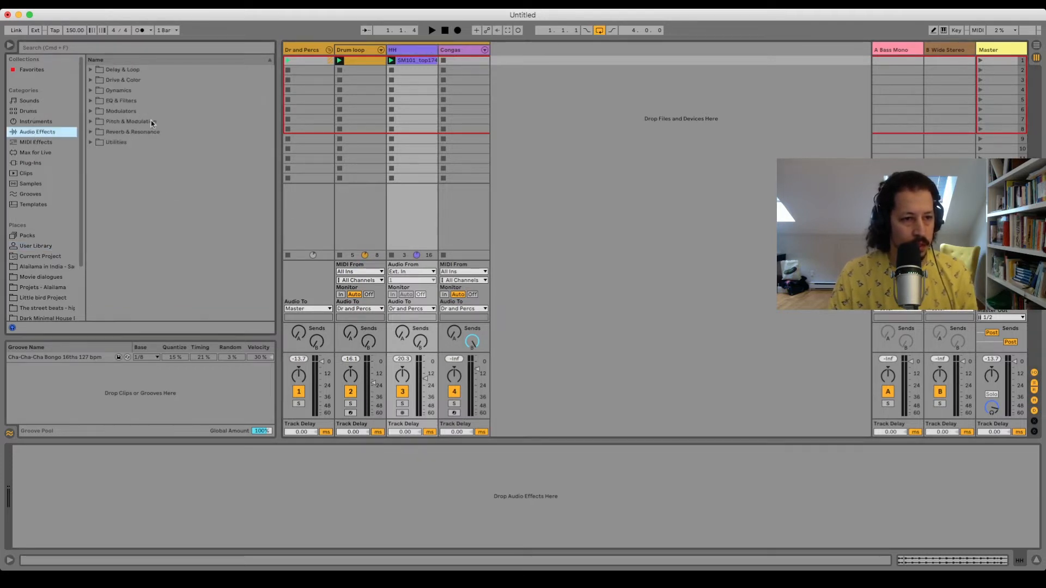
left_click(91, 101)
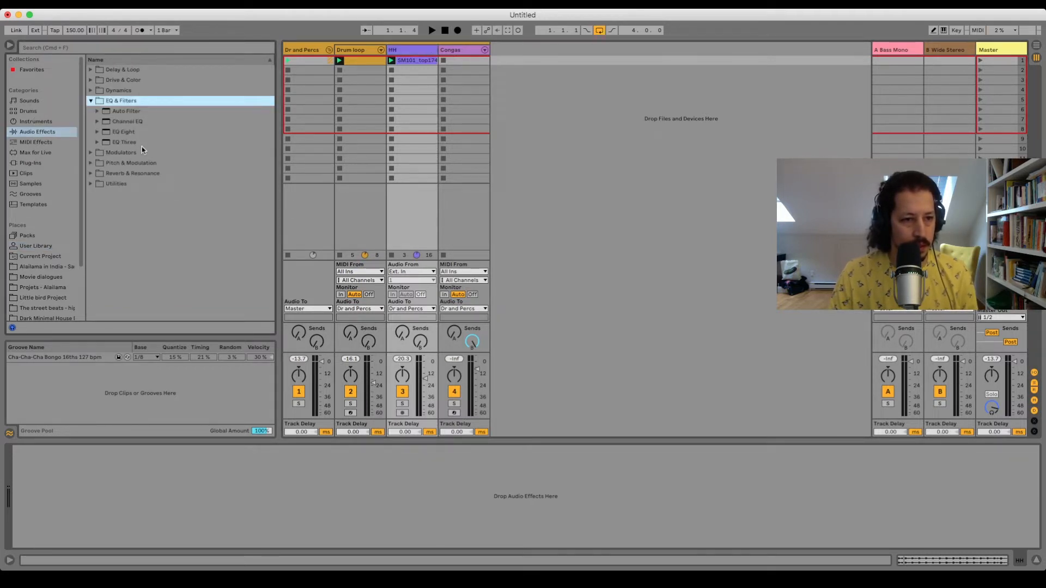
left_click(125, 133)
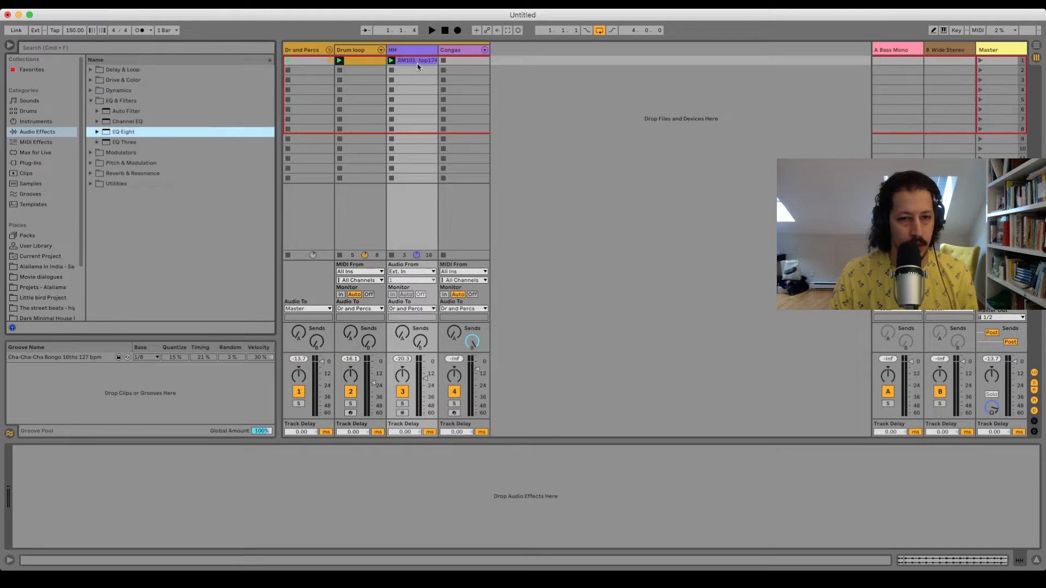
key("Return")
Make EQ Eight's band 1 a gentle low cut at about 979 Hz with Q about 1.37, and audition it
left_click(59, 535)
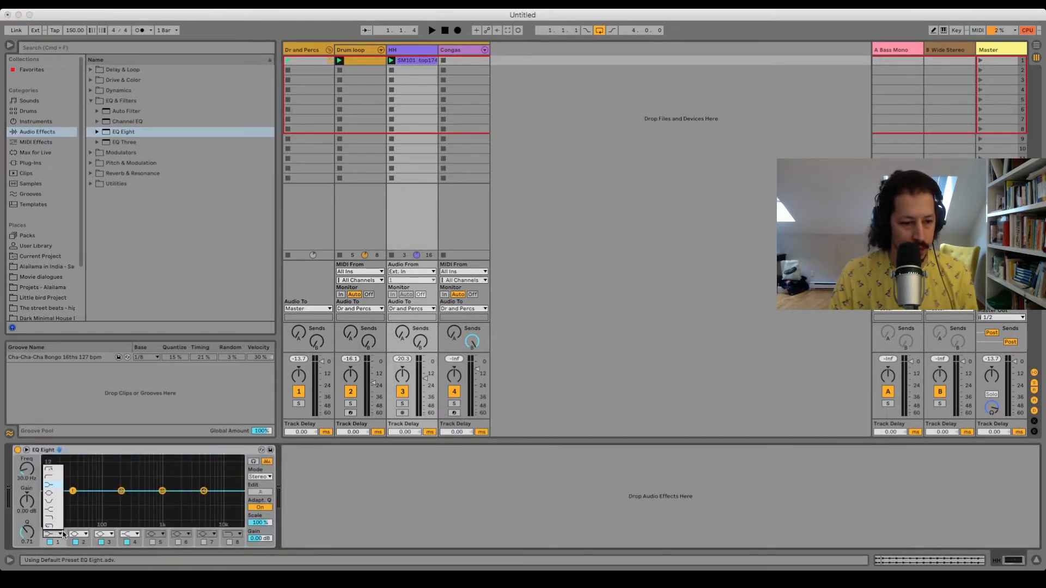
left_click(53, 473)
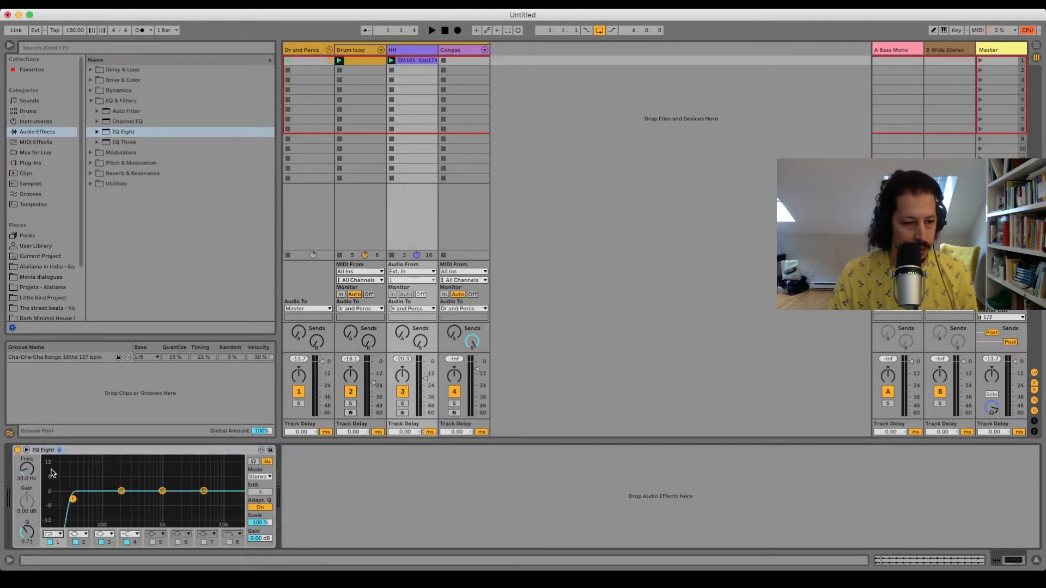
left_click_drag(75, 501, 143, 498)
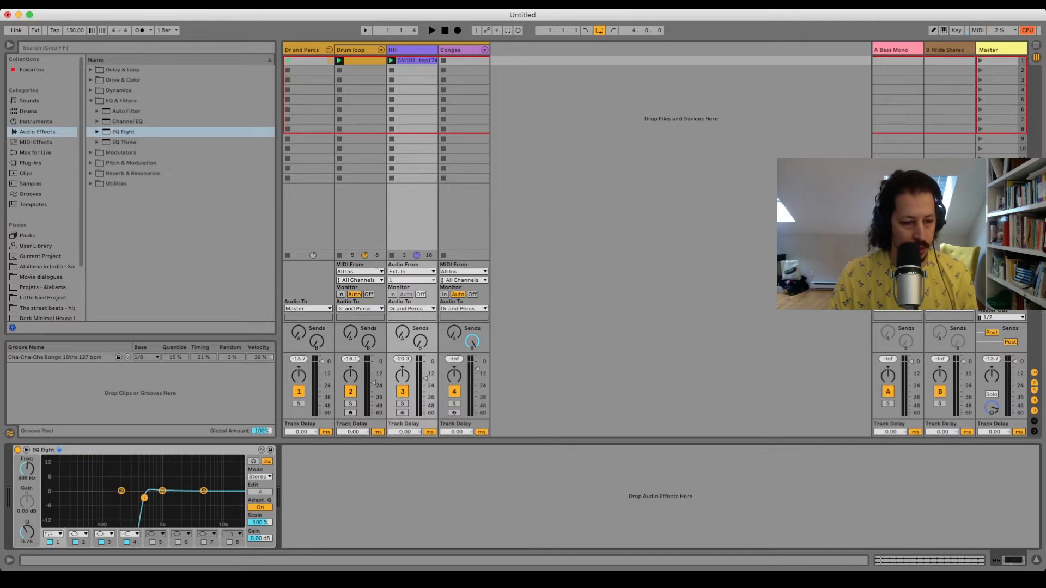
left_click(54, 534)
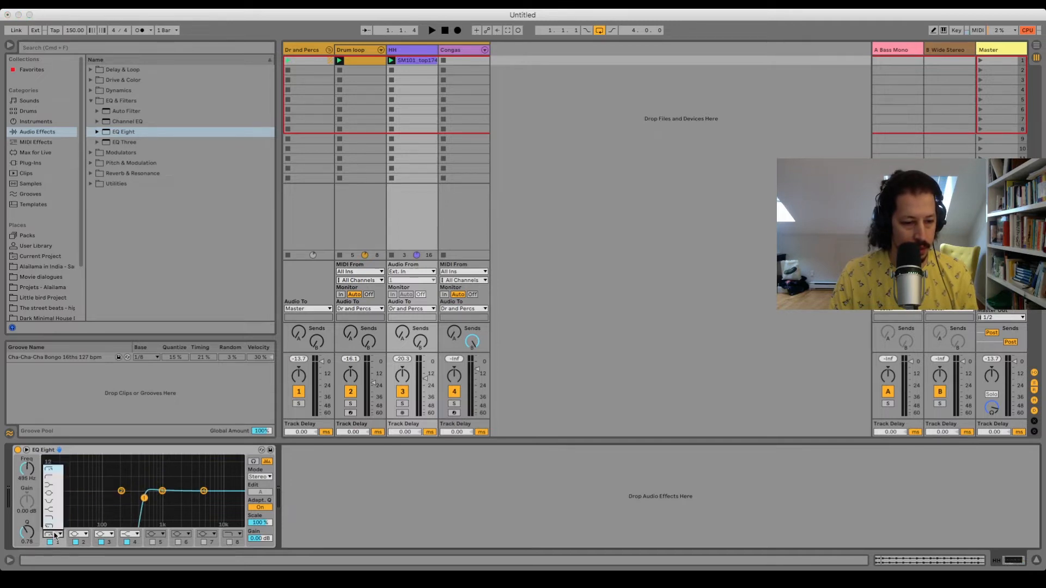
left_click(54, 475)
left_click_drag(146, 500, 162, 491)
key("space")
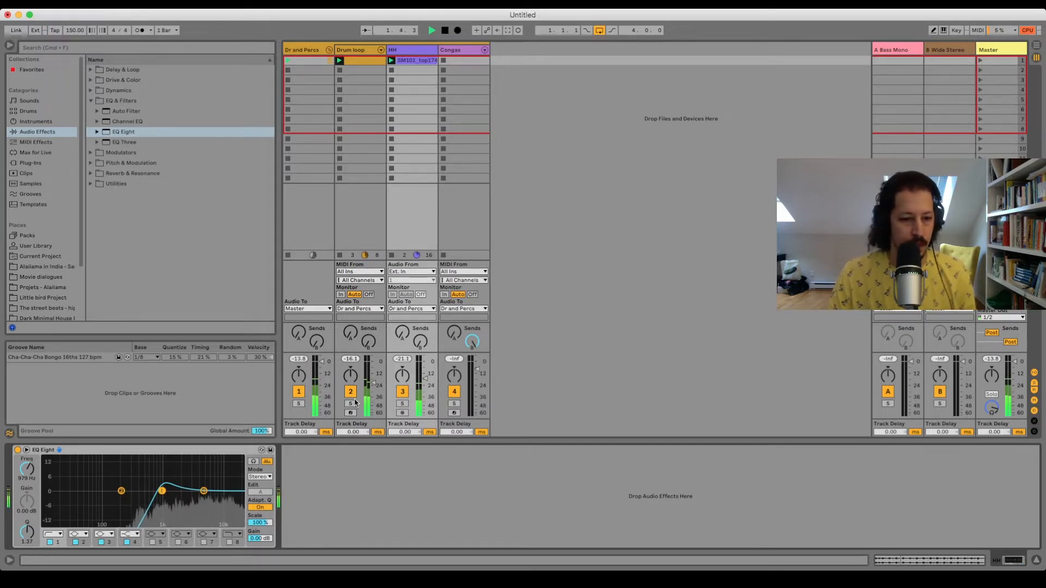
key("space")
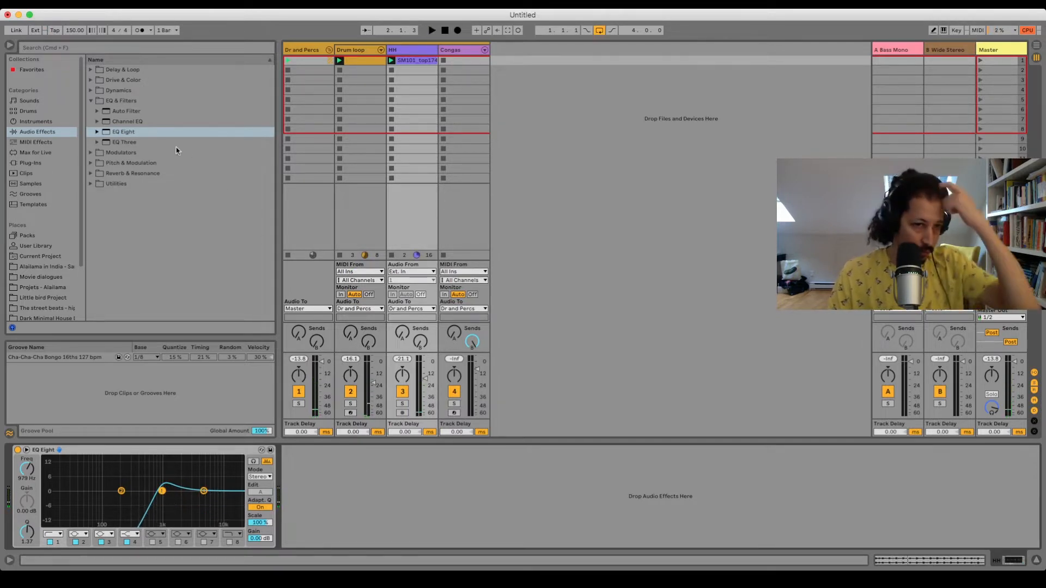
Add a Compressor from the Dynamics effects after EQ Eight on the HH track
left_click(94, 90)
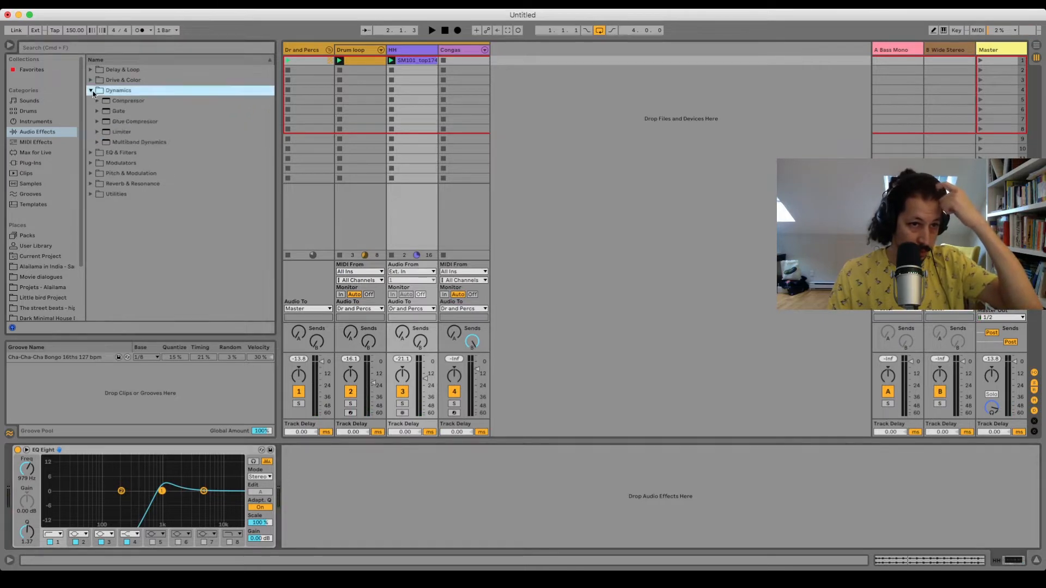
left_click(121, 103)
left_click_drag(312, 444, 329, 497)
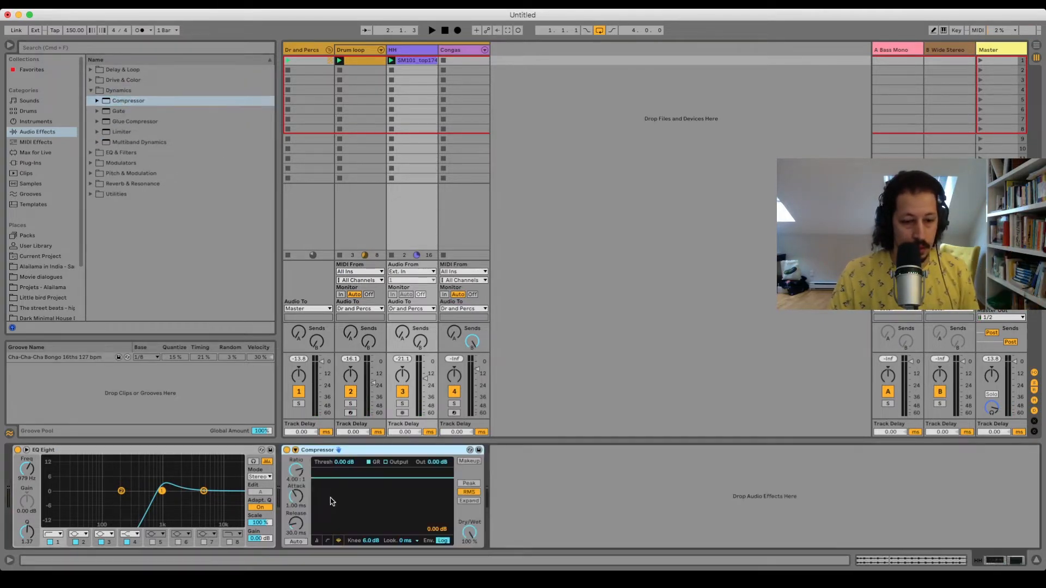
Sidechain the Compressor from Drum loop Post FX, with sidechain EQ frequency about 499 Hz and threshold about -25.5 dB, during playback
left_click(317, 541)
left_click(295, 450)
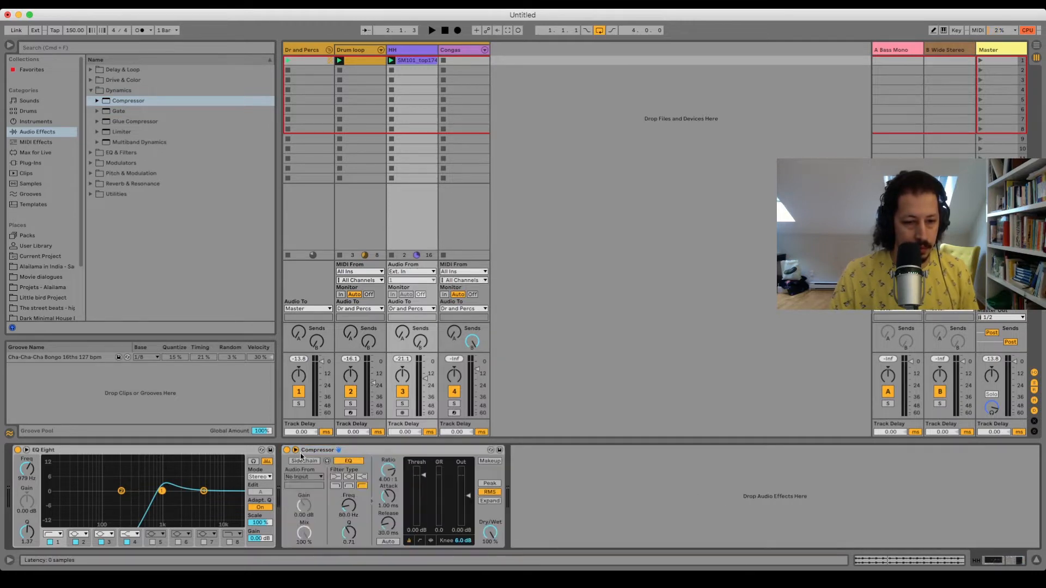
left_click(304, 462)
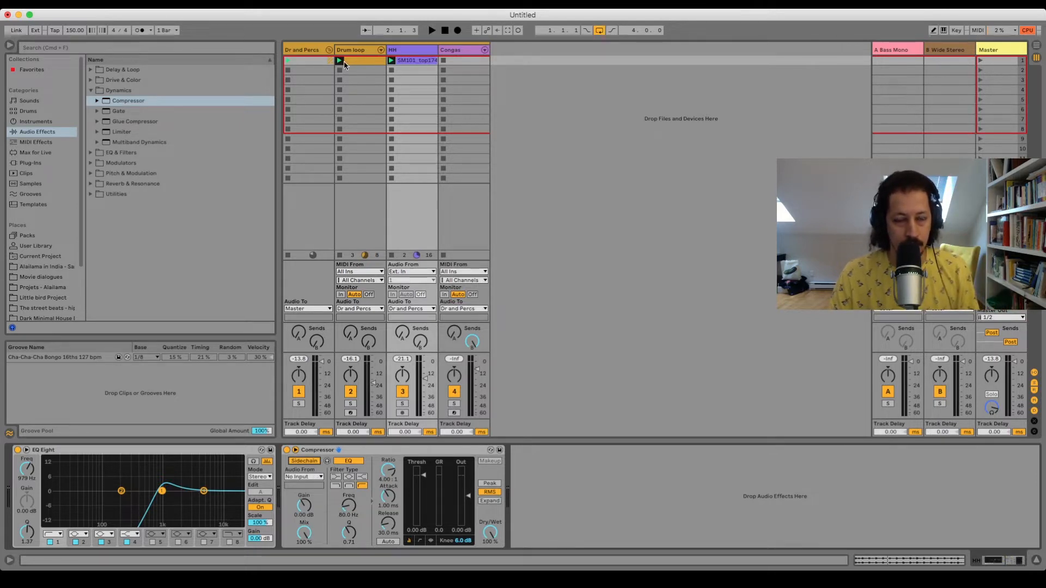
left_click(304, 477)
left_click_drag(348, 505, 348, 490)
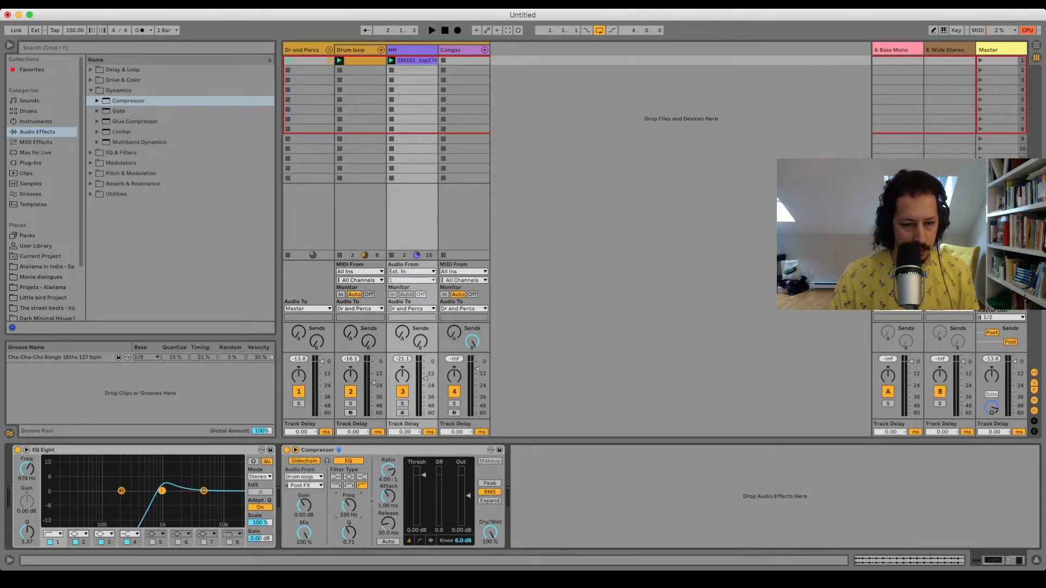
key("space")
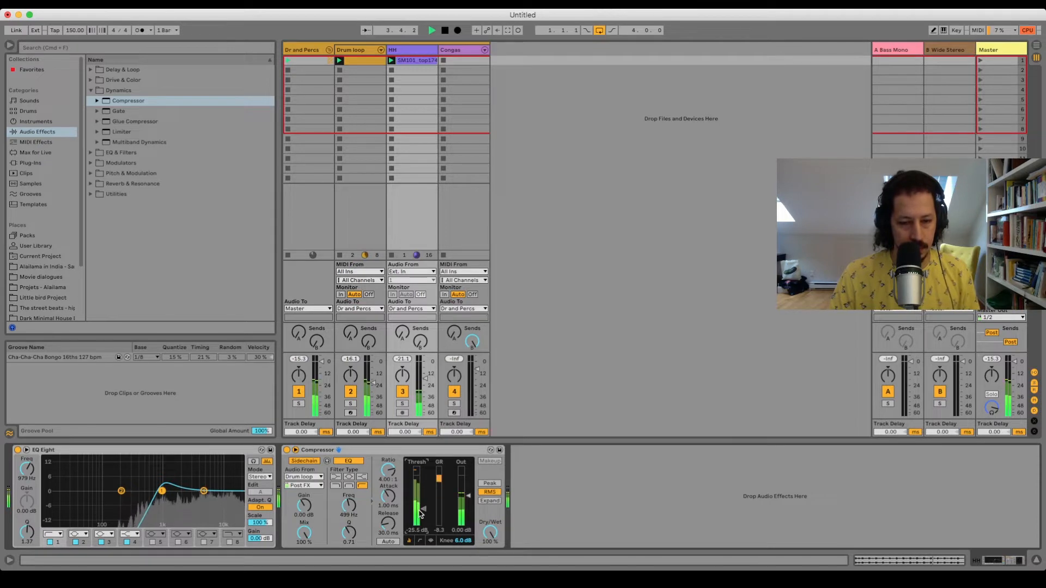
Compare the soloed hi-hats with the Compressor and EQ Eight bypassed and active, and listen again together with the drum loop
left_click(402, 405)
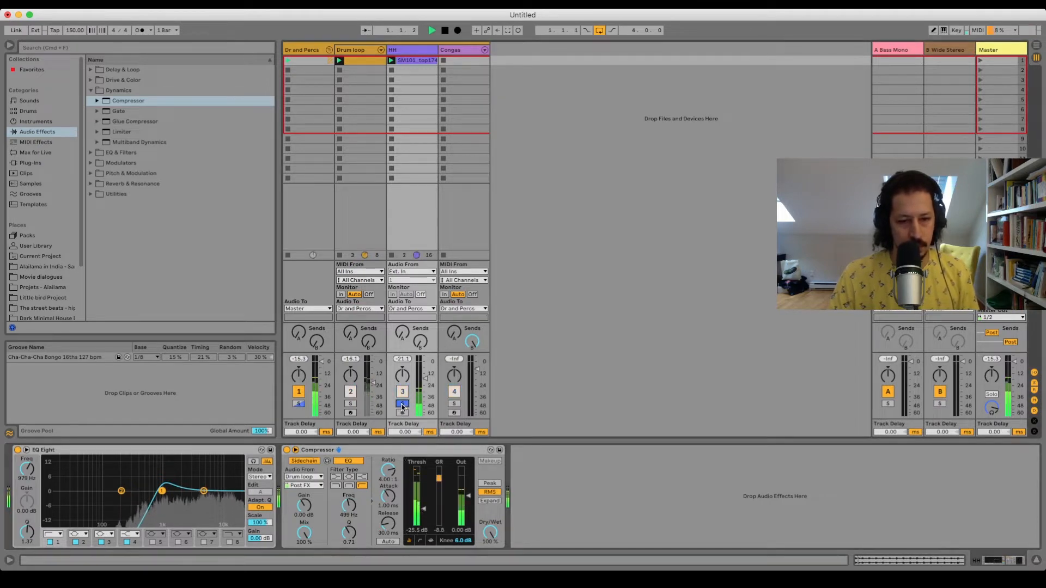
left_click(286, 450)
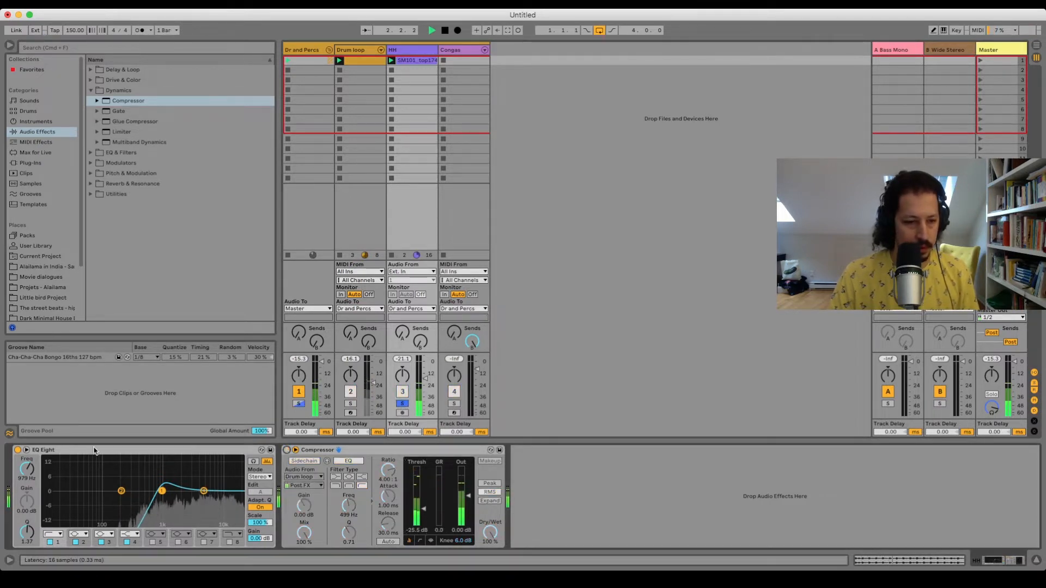
left_click(17, 450)
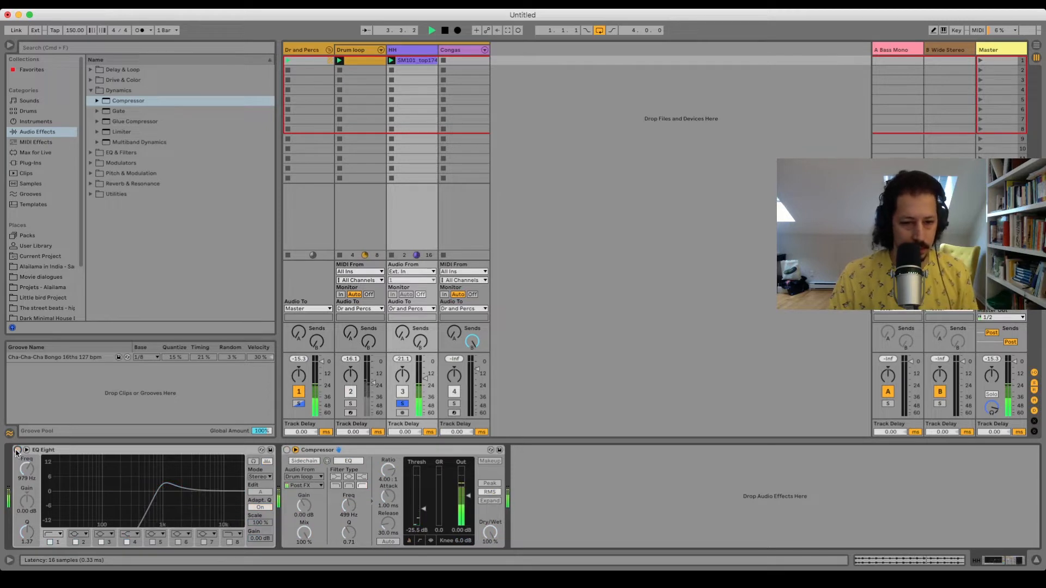
left_click(17, 449)
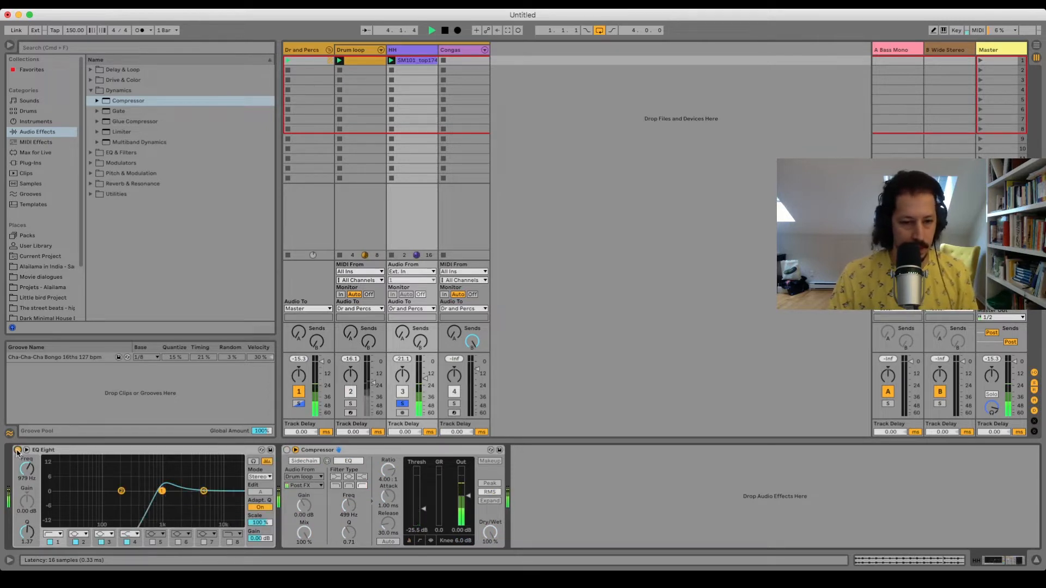
left_click(286, 450)
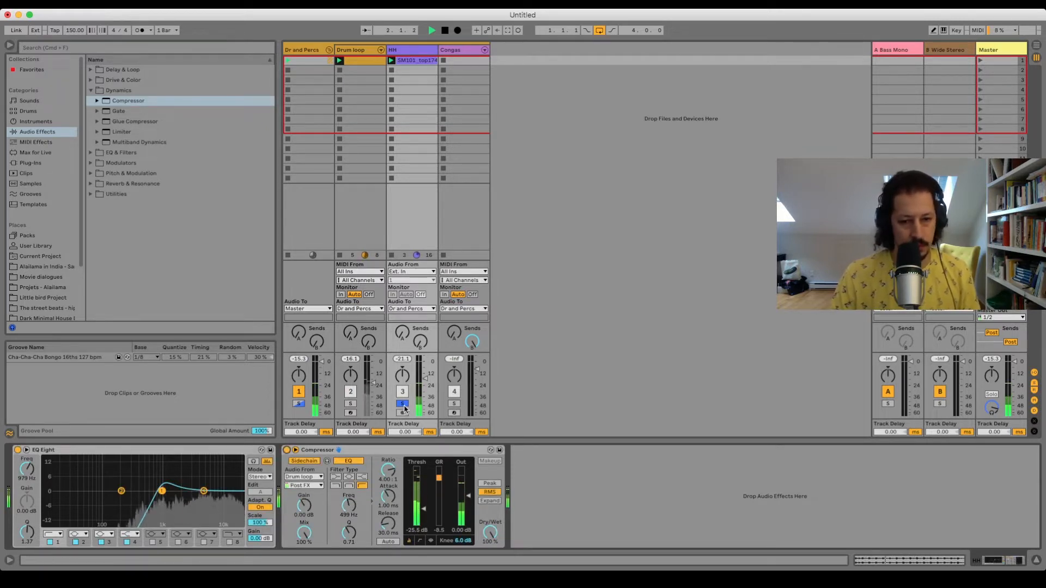
left_click(351, 404)
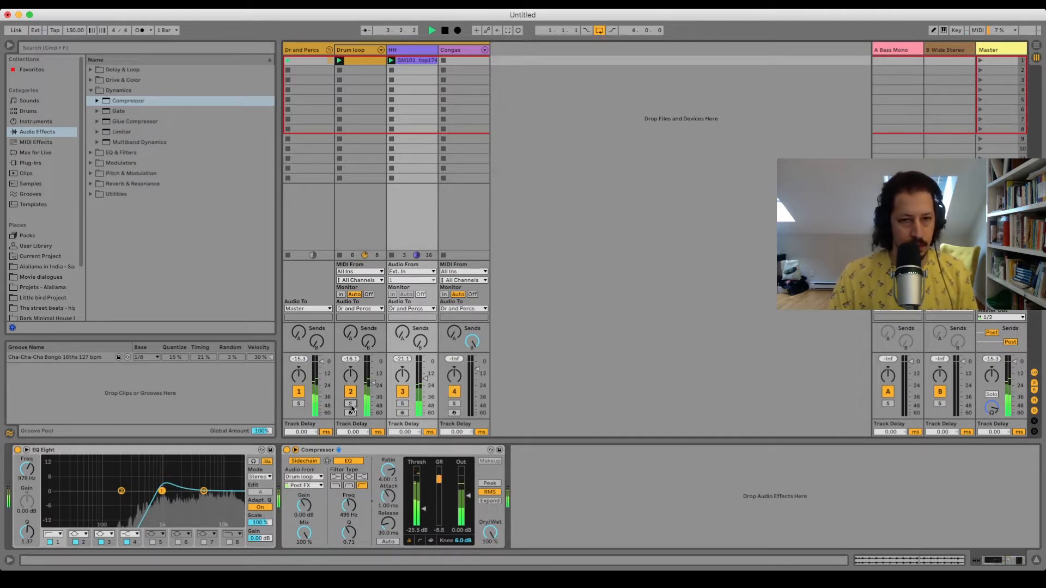
left_click(403, 405)
left_click(403, 405)
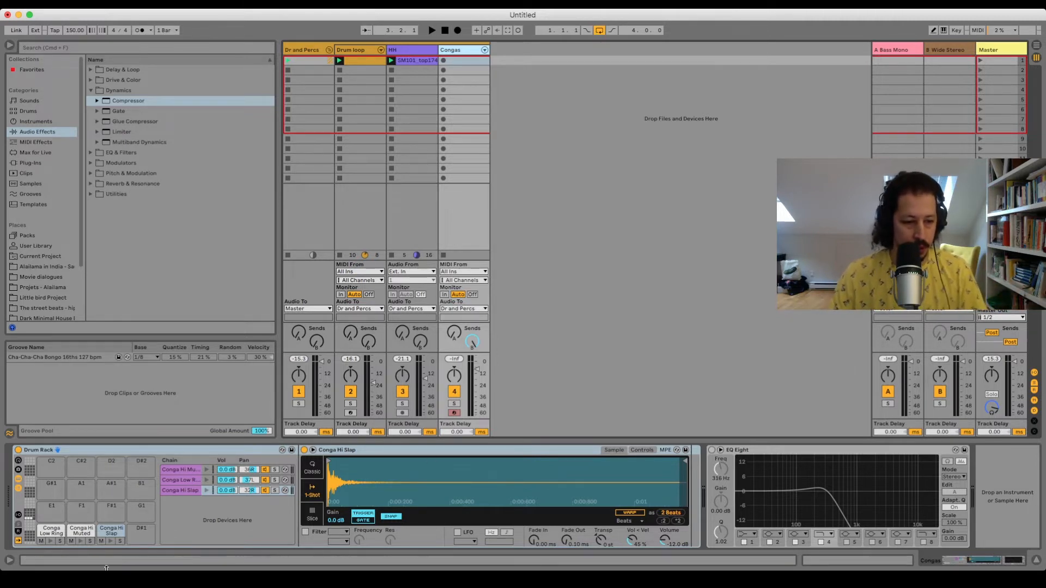
Audition the Conga Low Ring, Hi Muted and Hi Slap pads in the Drum Rack and examine the chains' panning
left_click(49, 542)
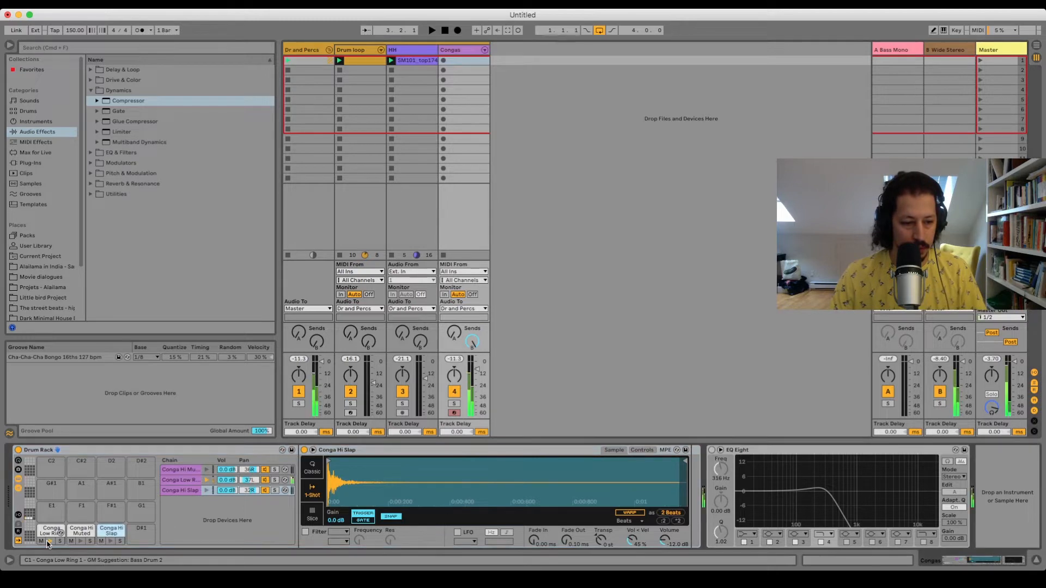
left_click(80, 542)
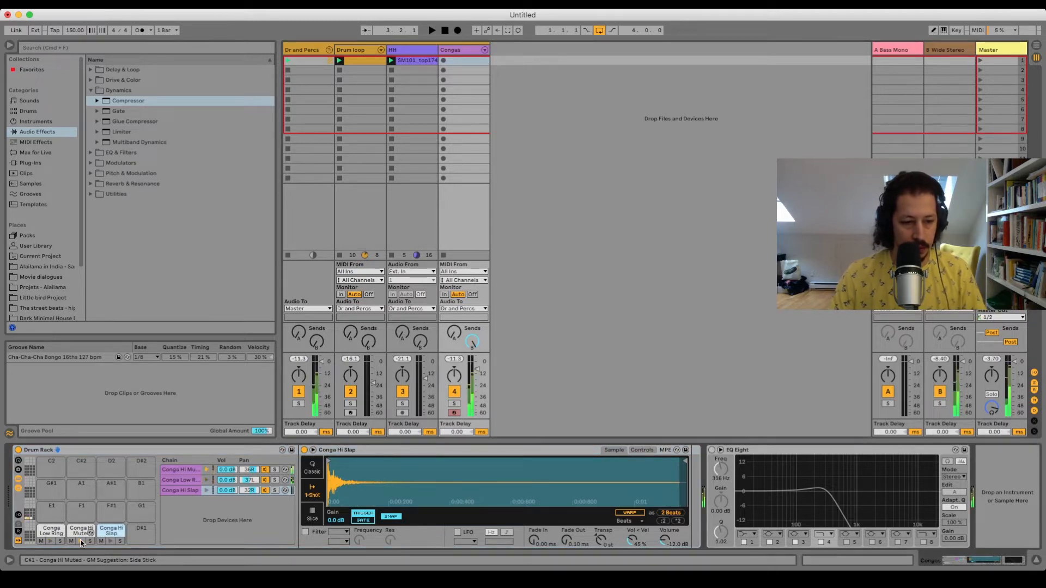
left_click(110, 541)
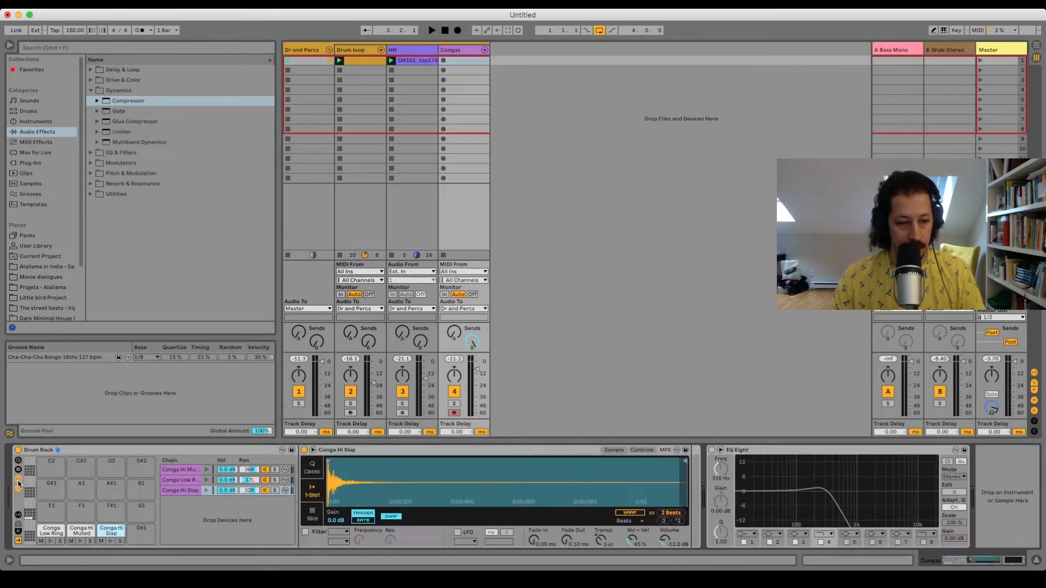
left_click(17, 490)
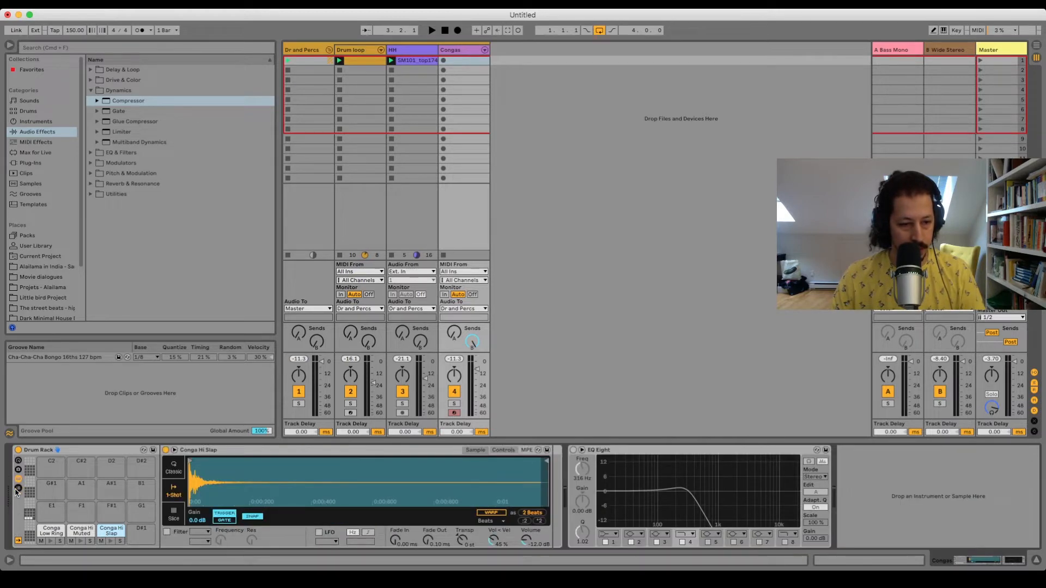
left_click(17, 490)
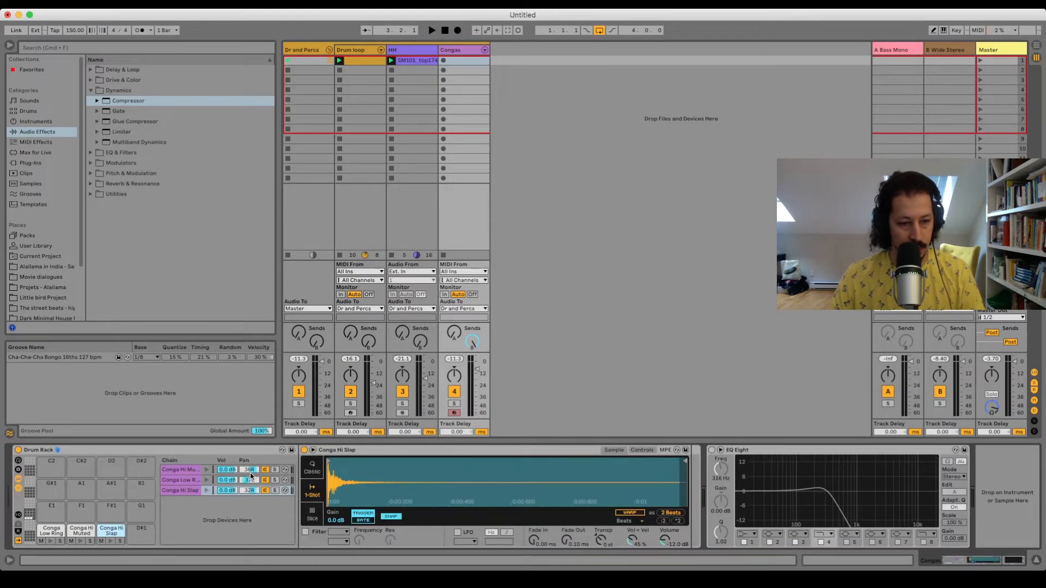
left_click(50, 542)
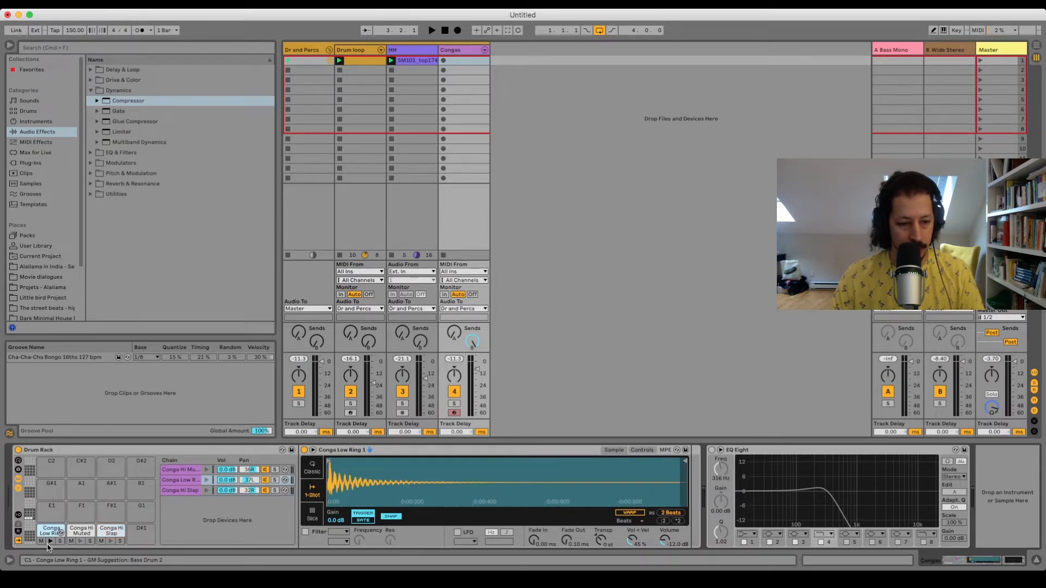
Pan the Conga Low Ring chain to 34L in the Drum Rack, auditioning the conga pads to check their placement
left_click(51, 542)
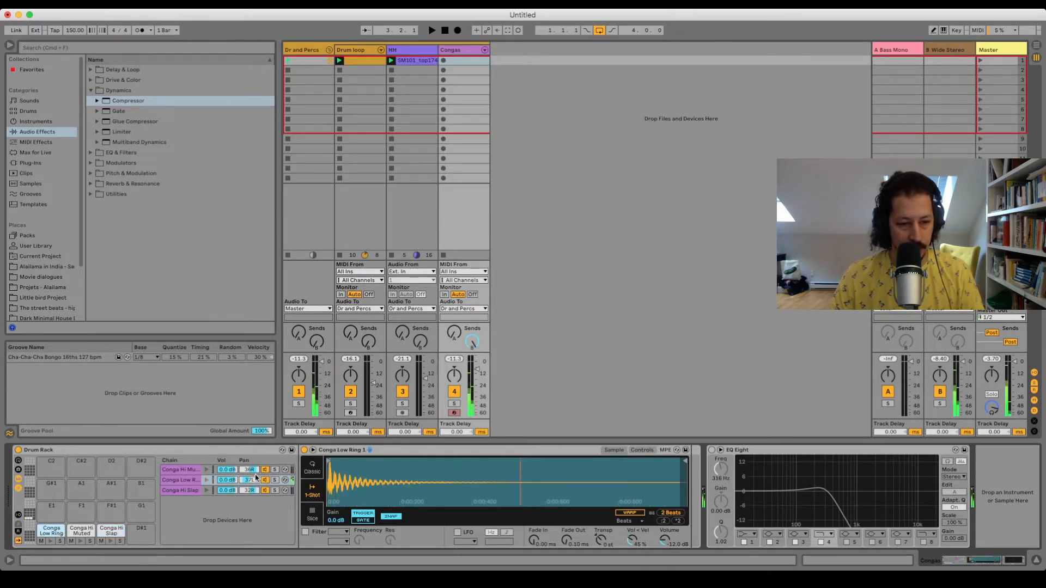
left_click_drag(250, 480, 250, 454)
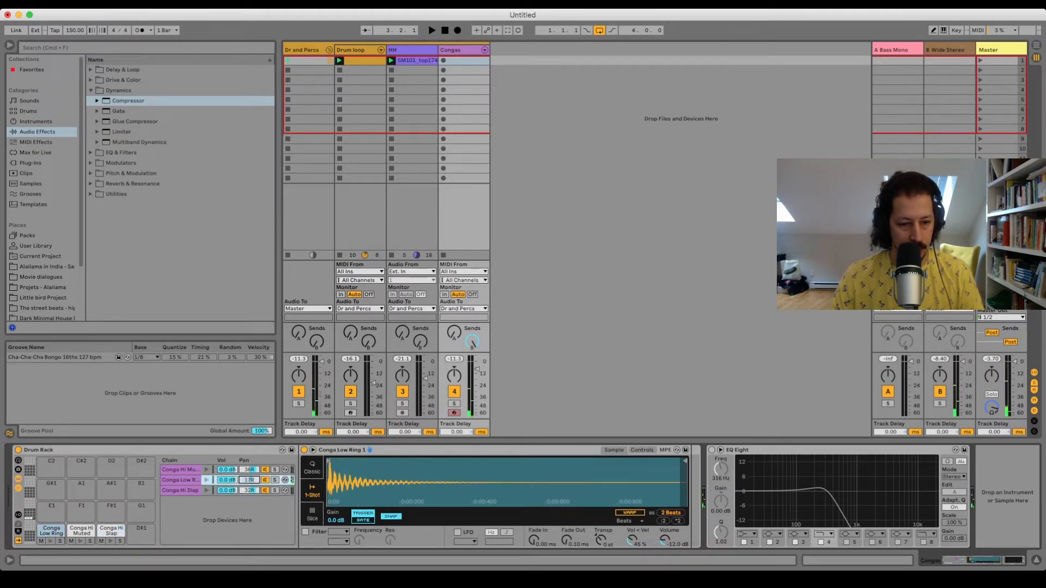
left_click(51, 542)
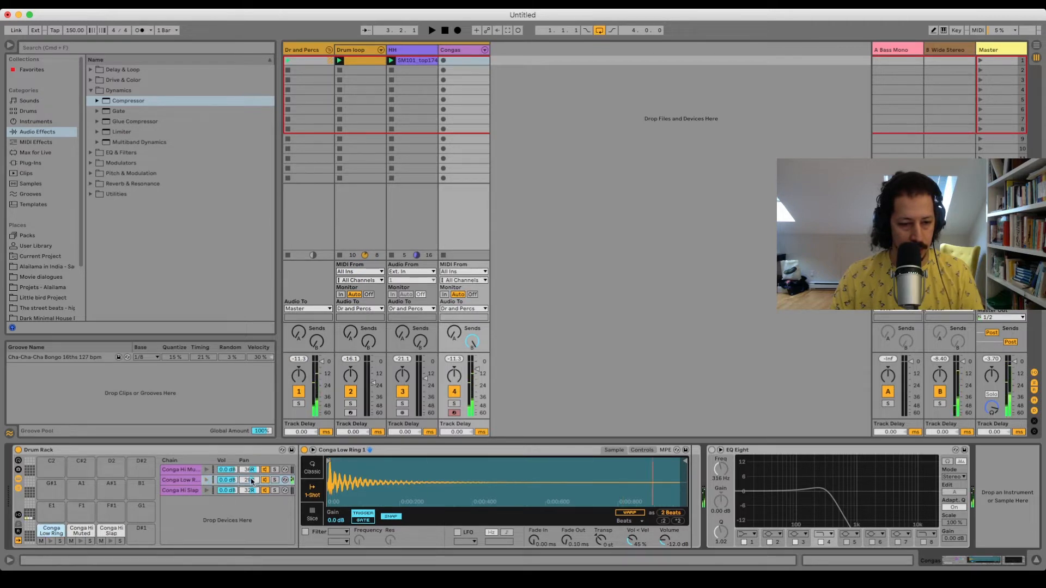
mouse_move(251, 481)
left_mouse_down()
mouse_move(251, 493)
mouse_move(251, 482)
left_mouse_up()
left_click(52, 541)
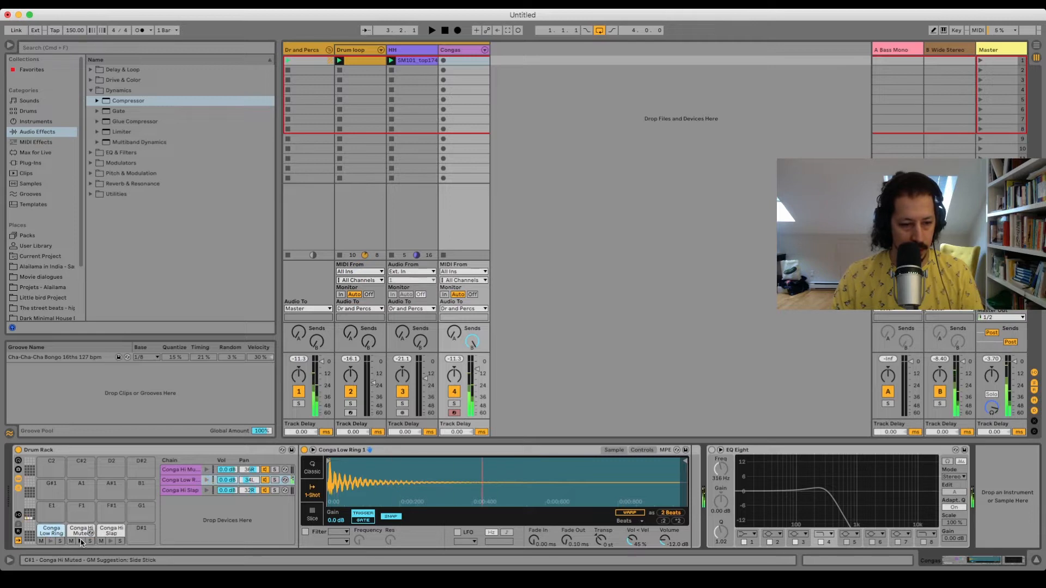
left_click(111, 542)
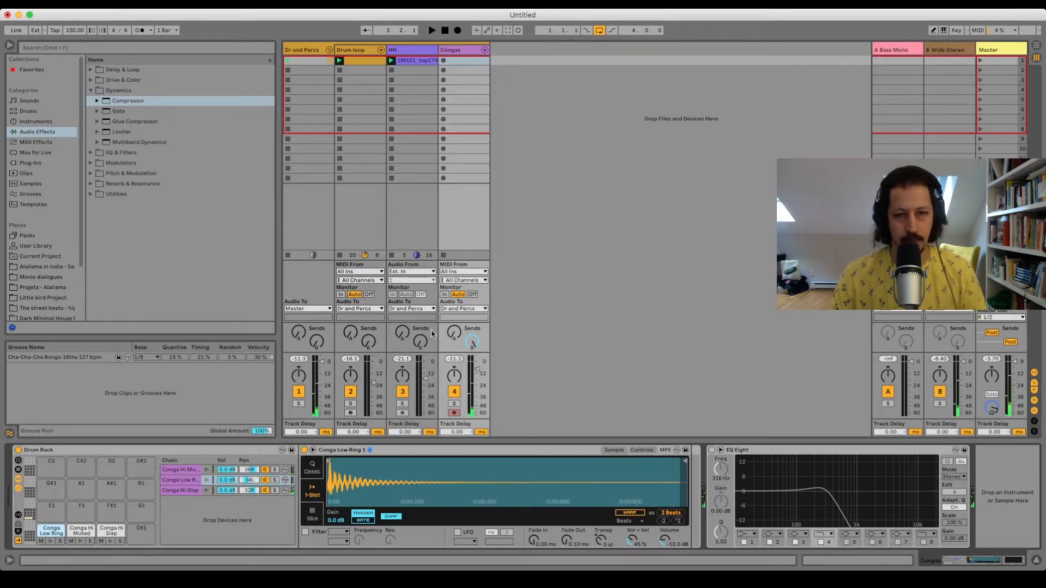
Create a MIDI clip in the first slot of the Congas track and set its fixed grid to 1/4
double_click(467, 61)
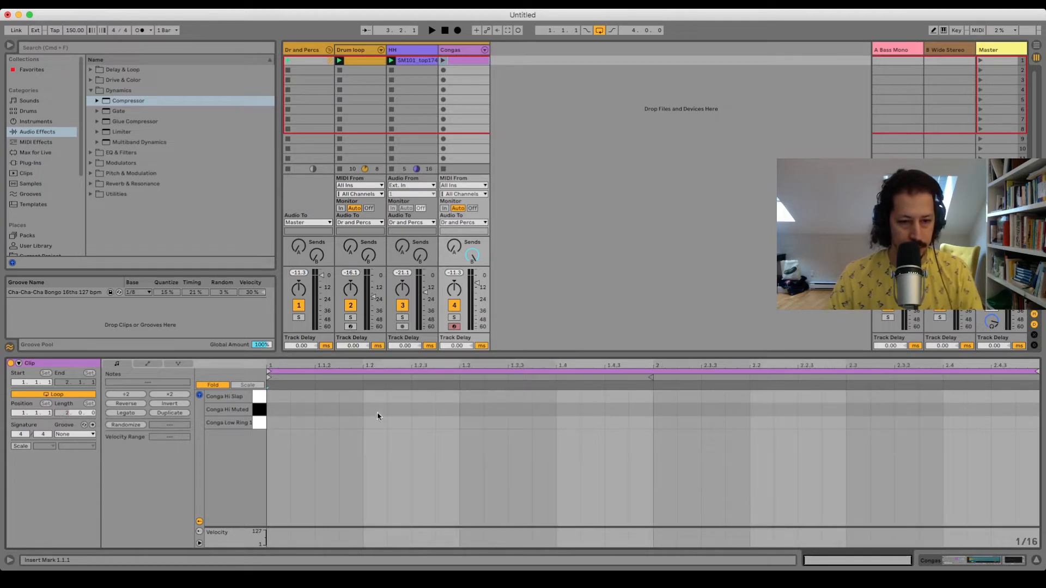
right_click(383, 412)
left_click(428, 359)
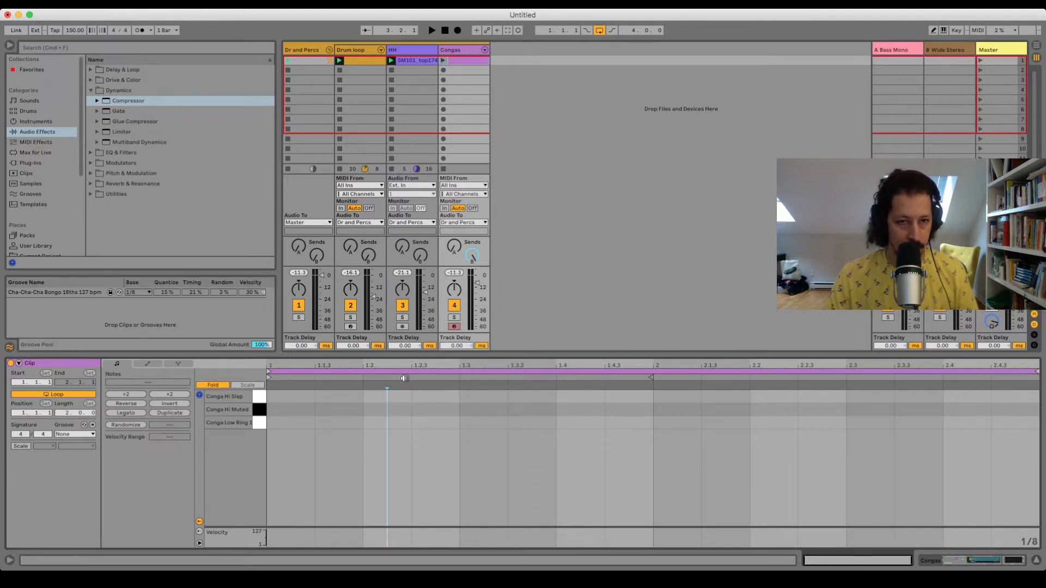
right_click(423, 423)
left_click(454, 380)
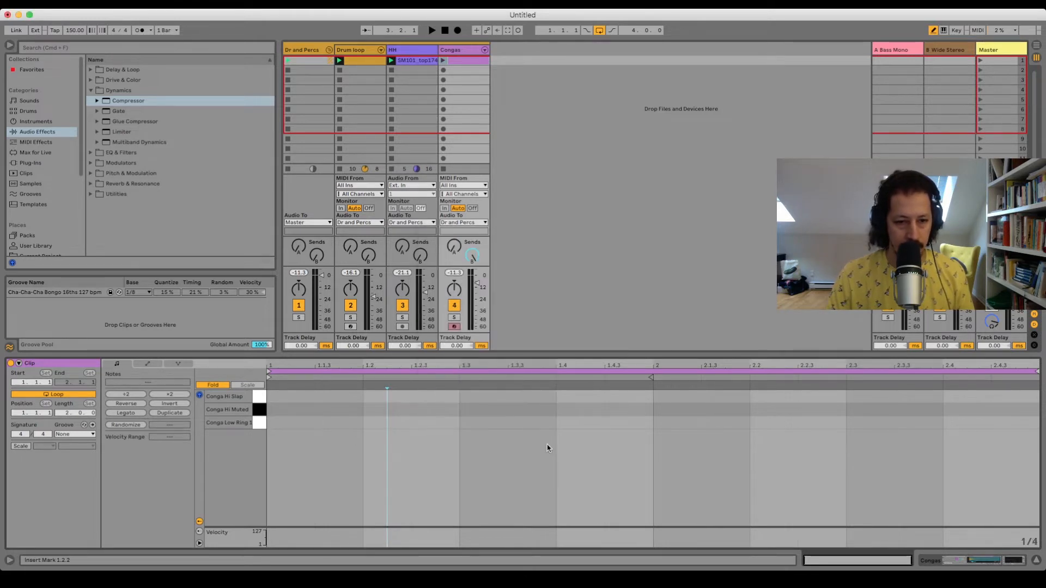
Fill the Conga Low Ring row with quarter notes across both bars during playback and play the conga clip
key("space")
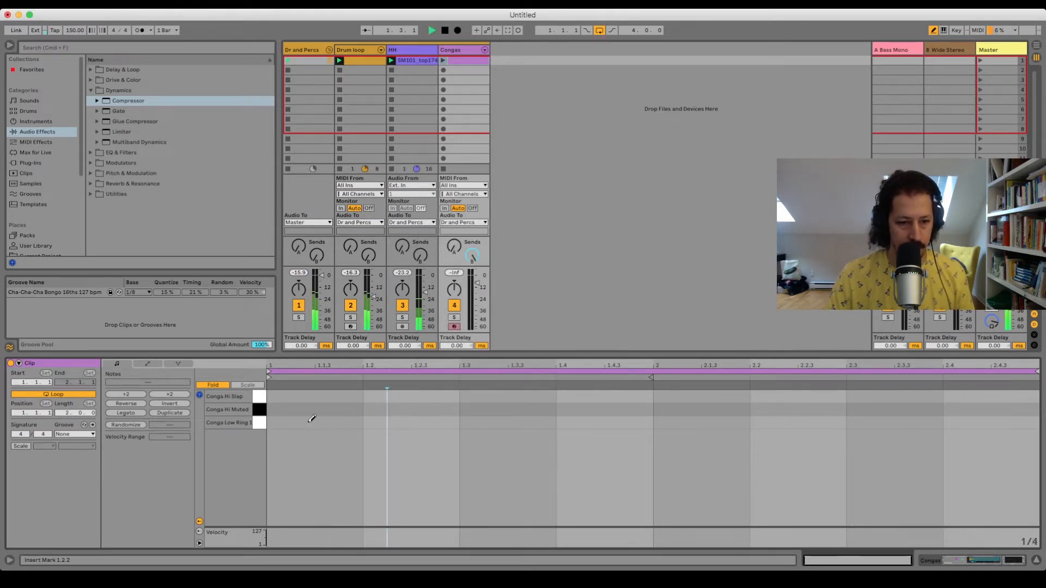
left_click_drag(313, 422, 982, 423)
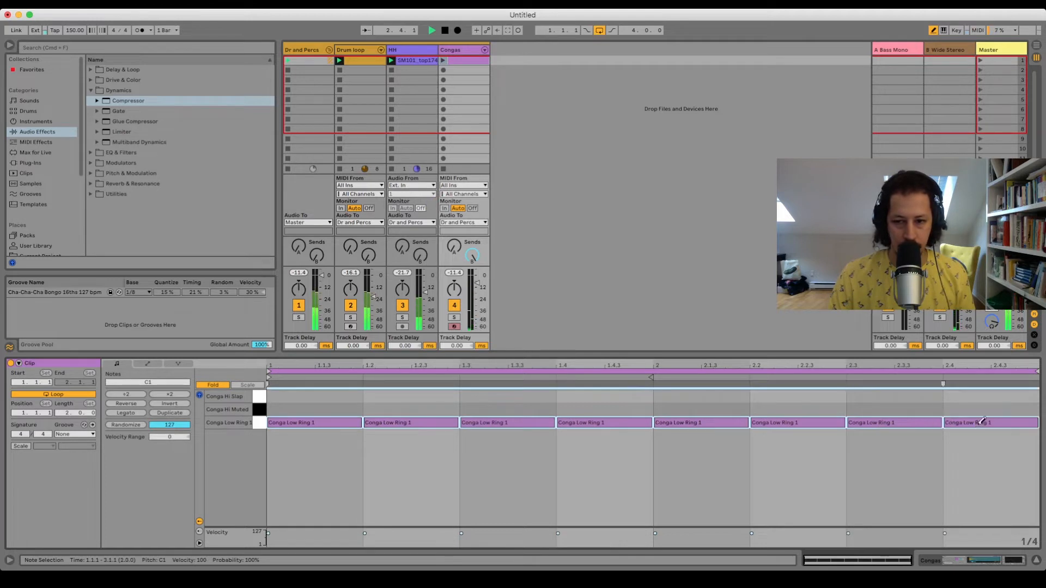
key("space")
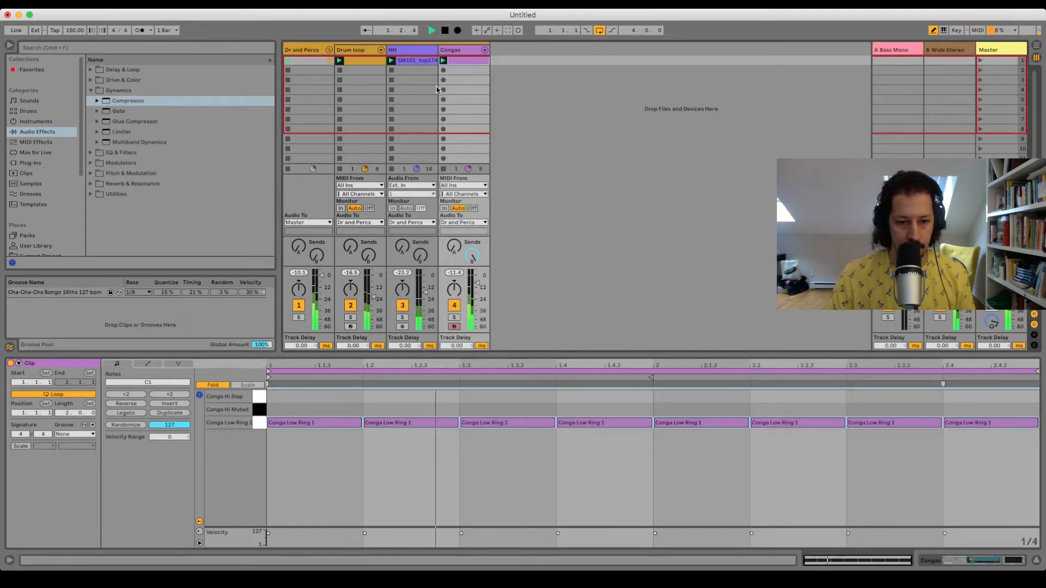
Replace the Conga Low Ring notes on beats 1.4 and 2.3 with Conga Hi Muted quarter notes
left_click(599, 422)
left_click(606, 410)
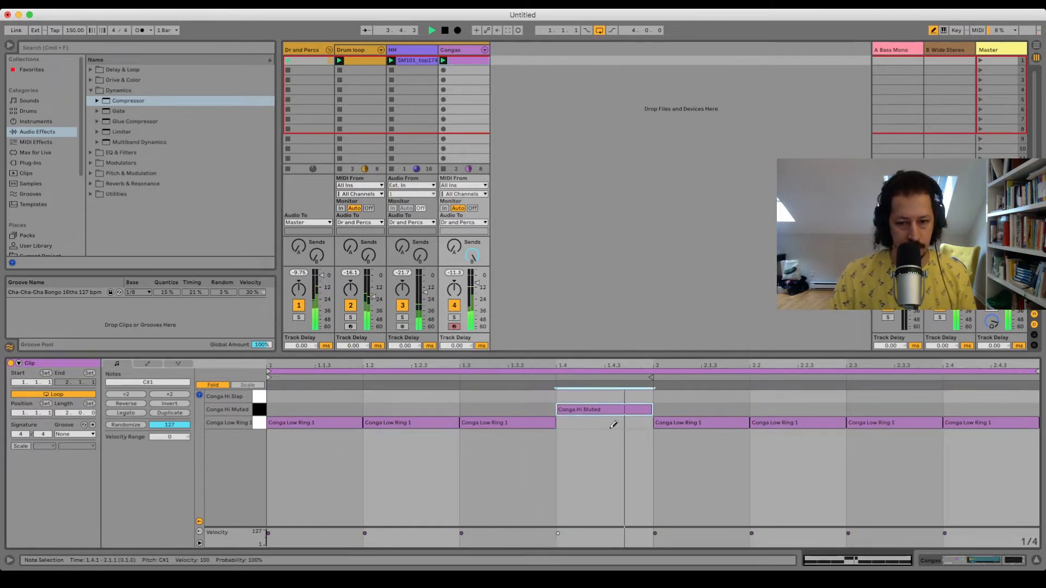
left_click(897, 422)
left_click(896, 410)
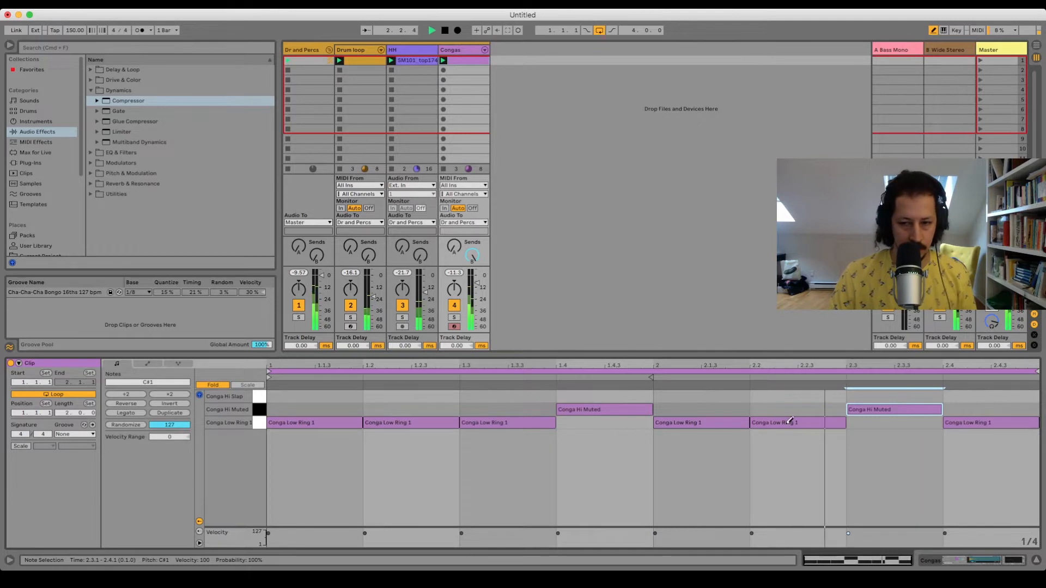
Set the fixed grid to 1/8 and split beat 1.3 into a Conga Hi Muted and a Conga Low Ring eighth note
right_click(567, 464)
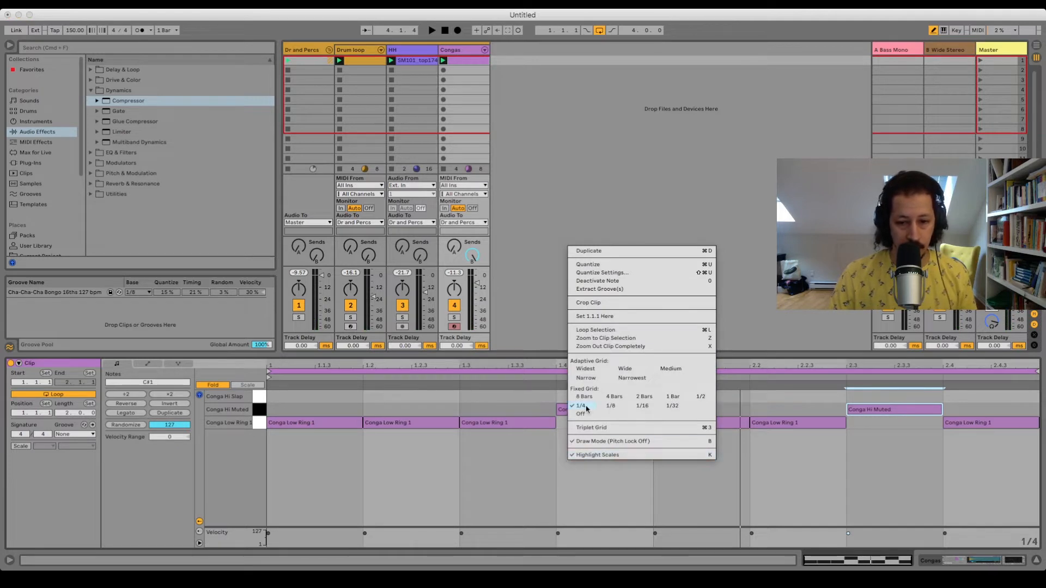
left_click(609, 406)
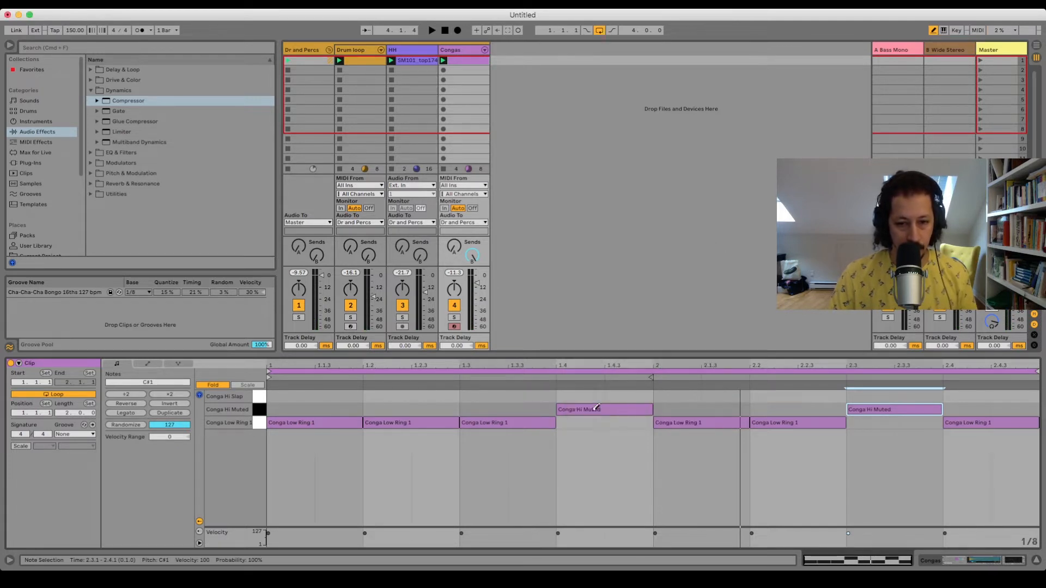
left_click(530, 423)
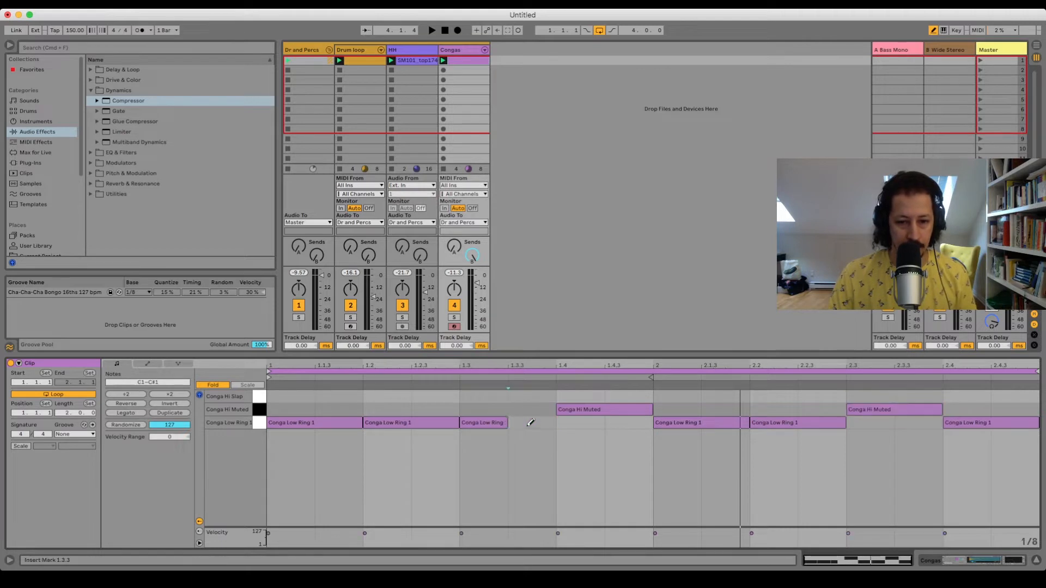
left_click(491, 422)
left_click(491, 412)
left_click(523, 422)
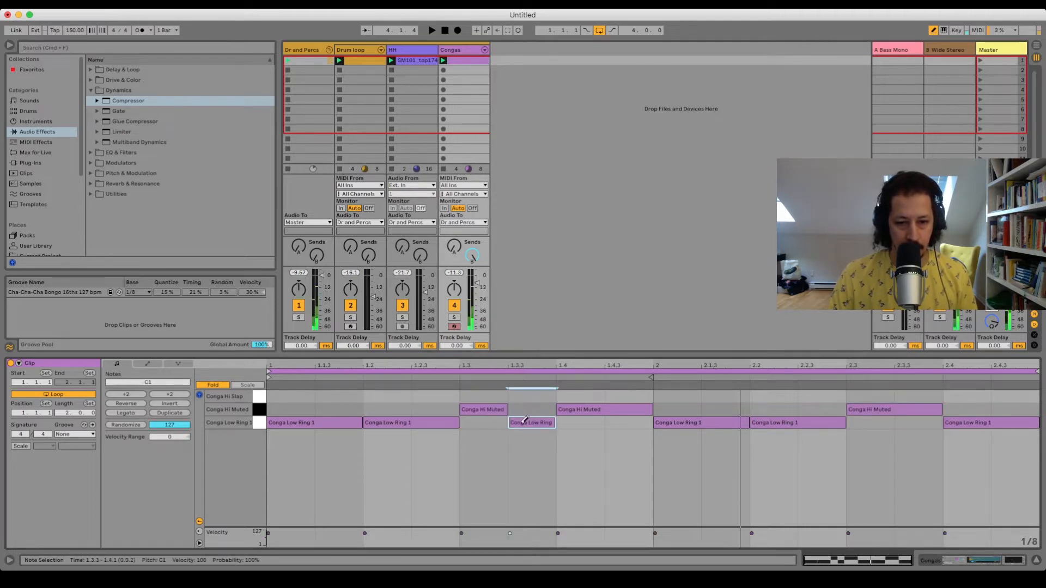
Split beat 1.4 into a Conga Hi Muted and a Conga Hi Slap eighth note, and play the pattern
left_click(605, 410)
left_click(588, 409)
left_click(628, 399)
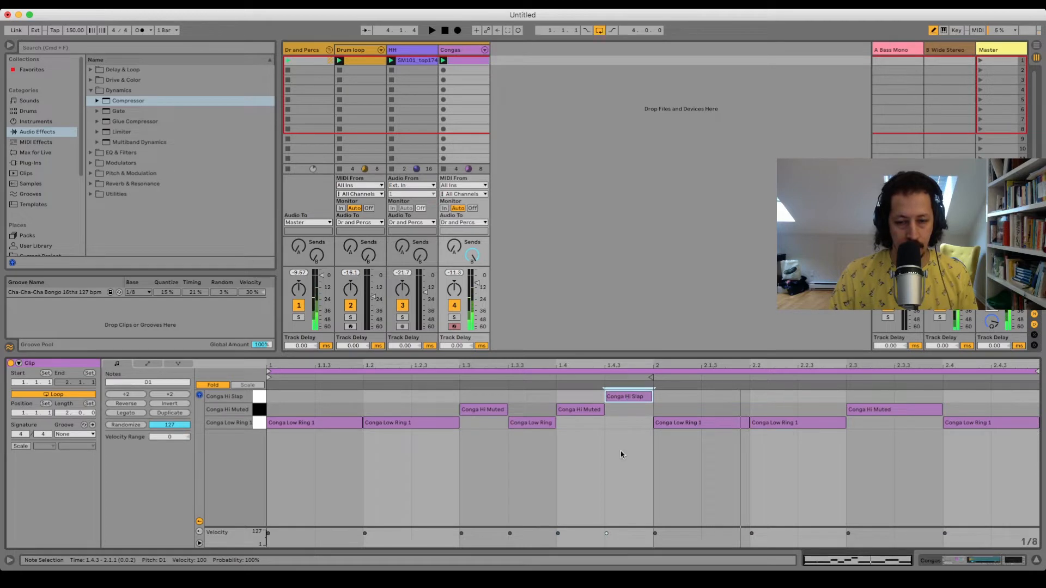
key("space")
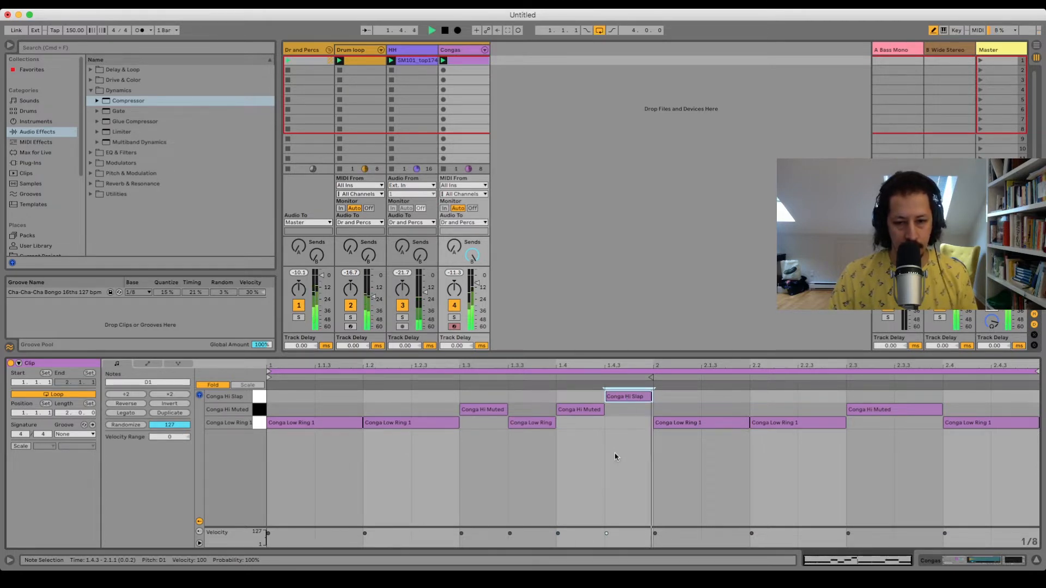
Put two Conga Hi Muted eighth notes on beat 2.3, and a Conga Low Ring followed by a Conga Hi Slap eighth on 2.4
left_click(870, 409)
left_click(870, 410)
left_click(918, 410)
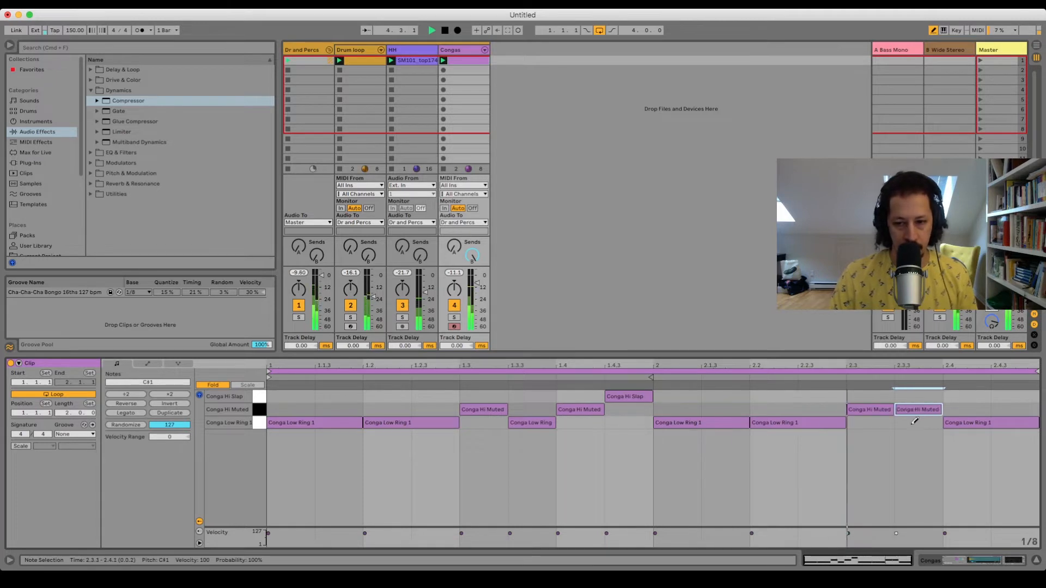
left_click(953, 422)
left_click(959, 423)
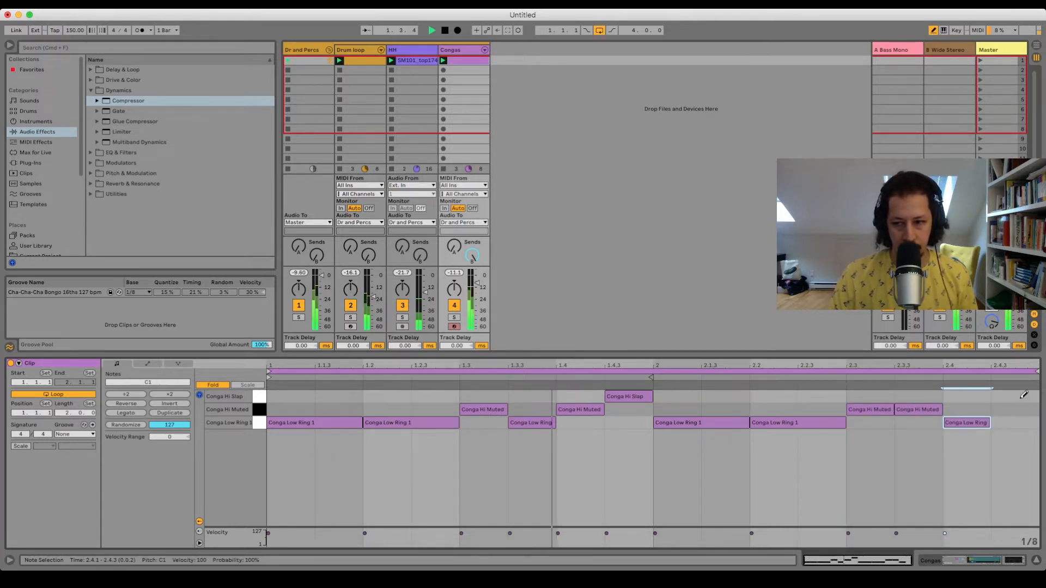
left_click(1025, 395)
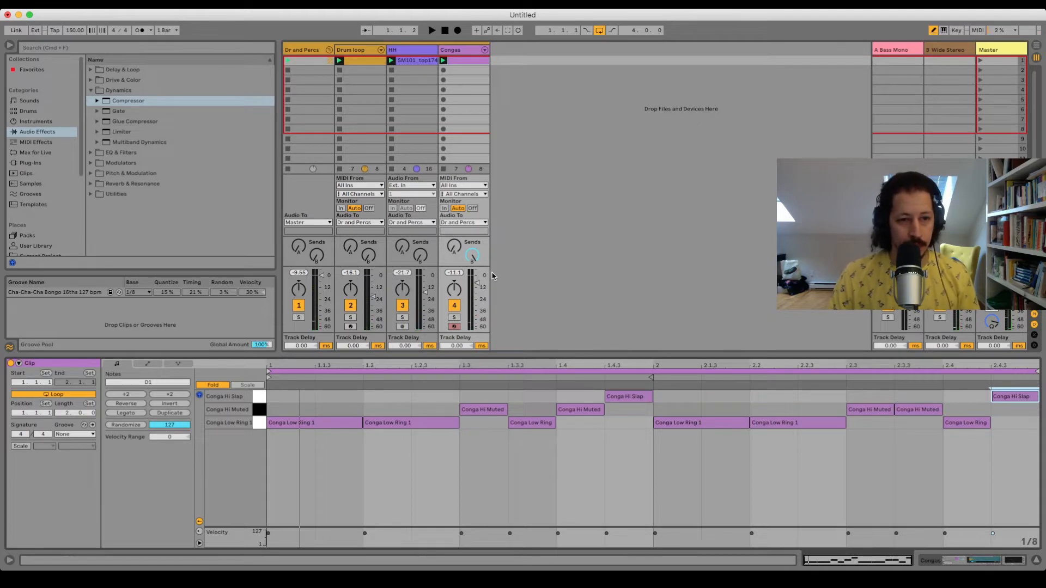
Enable EQ Eight on the Congas track and compare the congas with it active and bypassed during playback, leaving it on
left_click(948, 561)
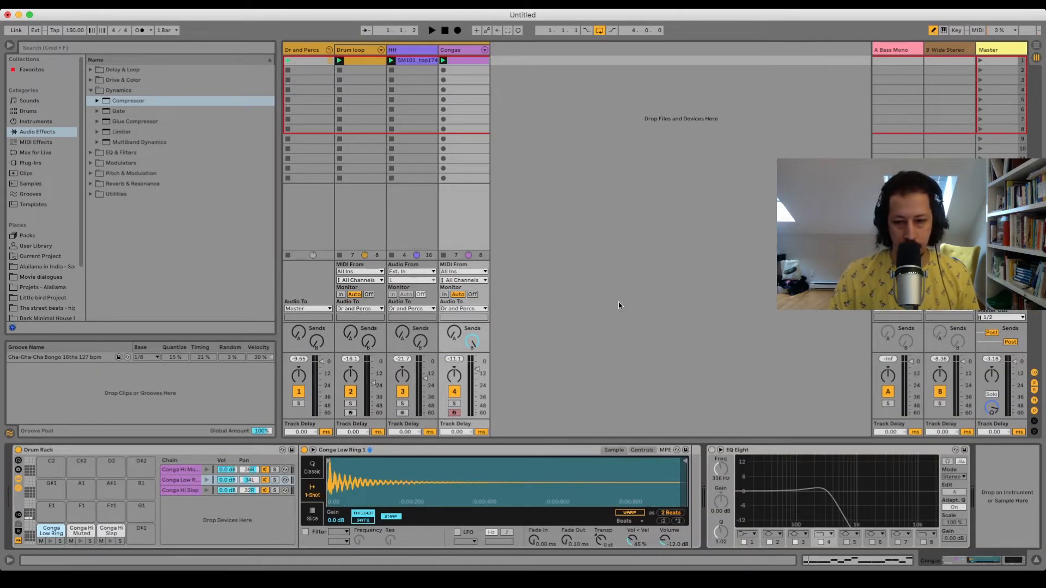
left_click(711, 450)
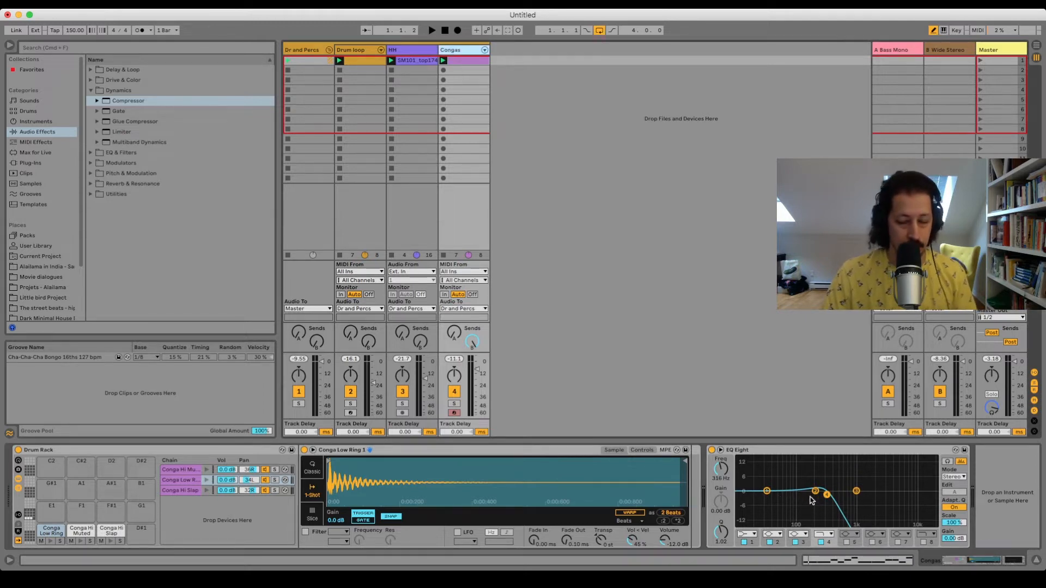
key("space")
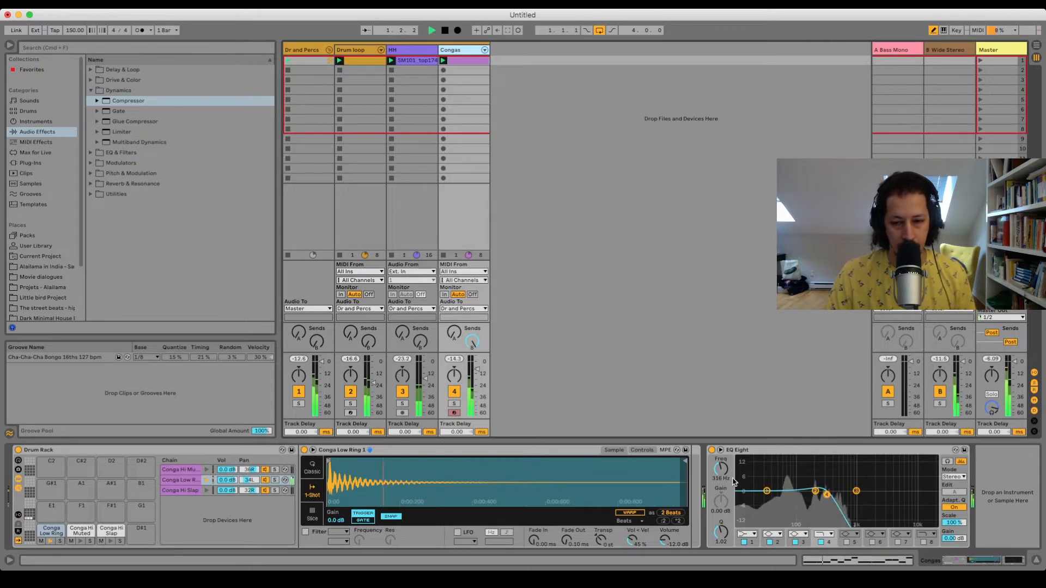
left_click(711, 451)
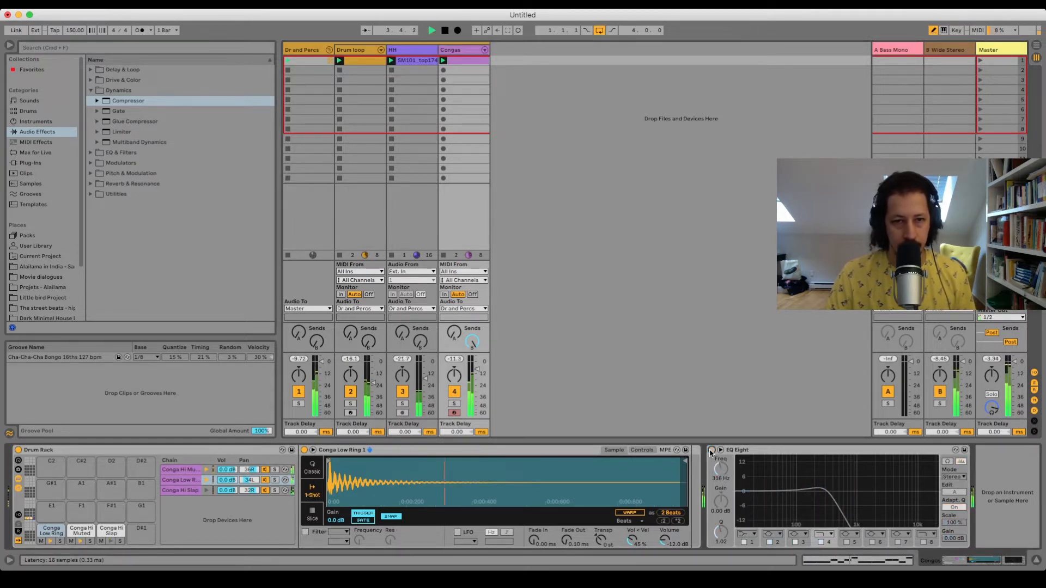
left_click(711, 451)
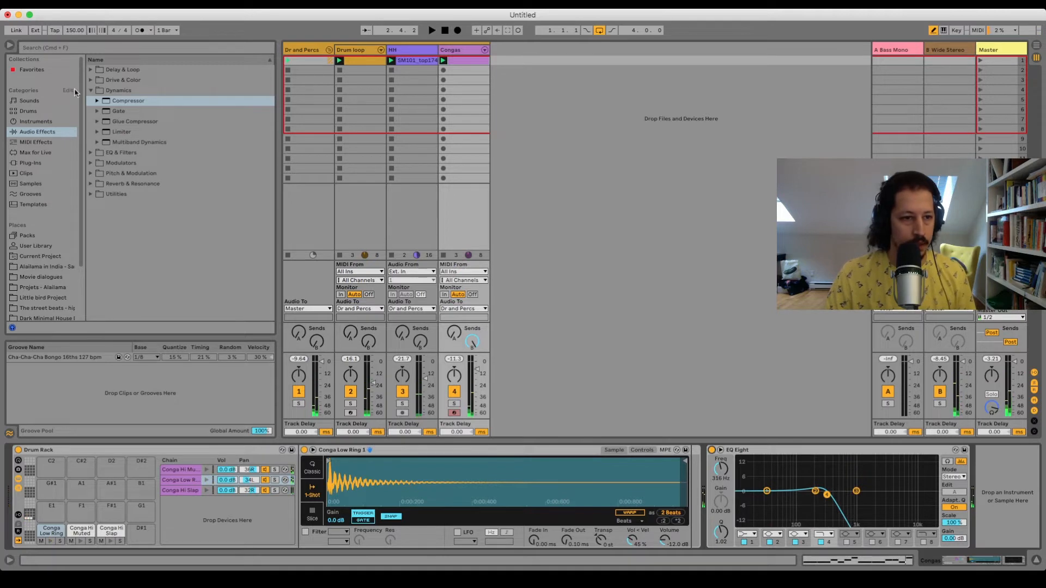
Add Echo from the Delay & Loop effects after EQ Eight on the Congas track
left_click(92, 80)
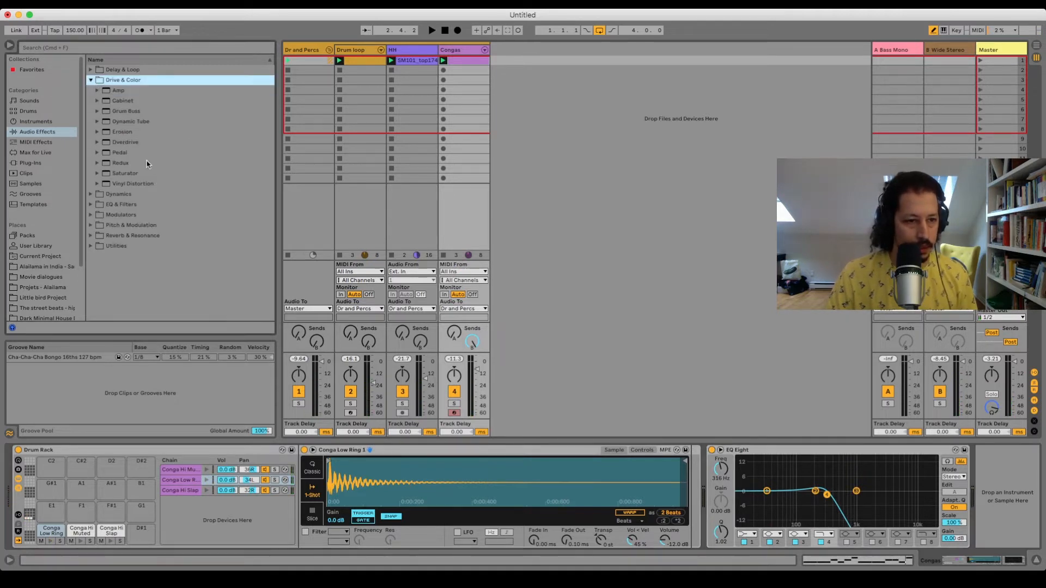
left_click(95, 70)
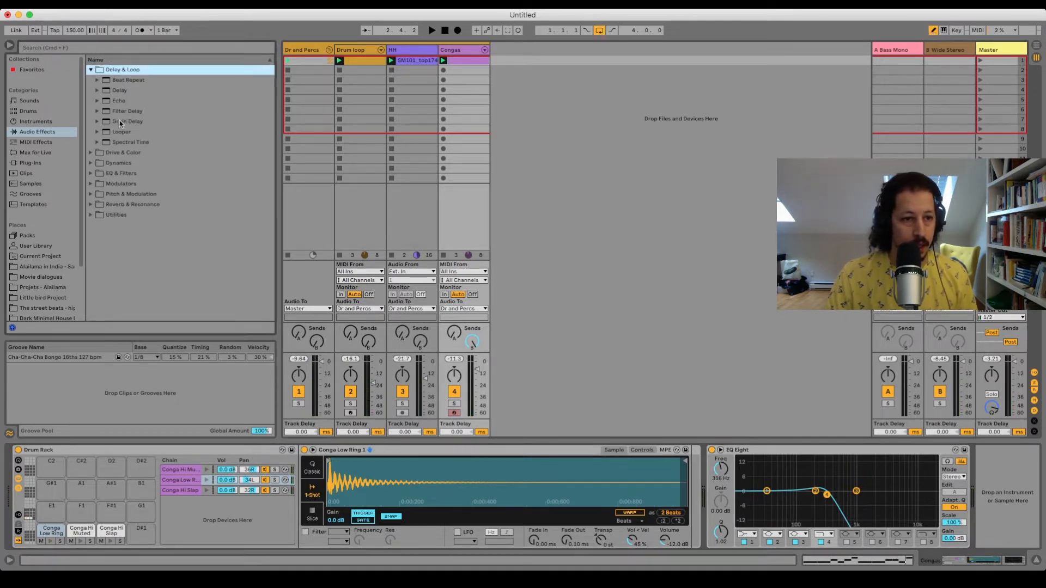
left_click(112, 101)
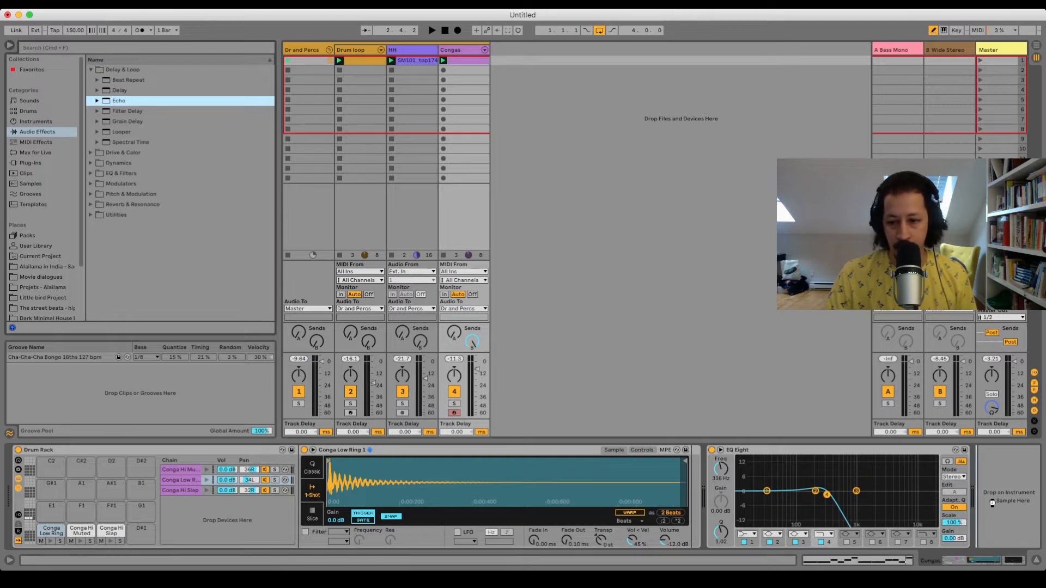
key("Return")
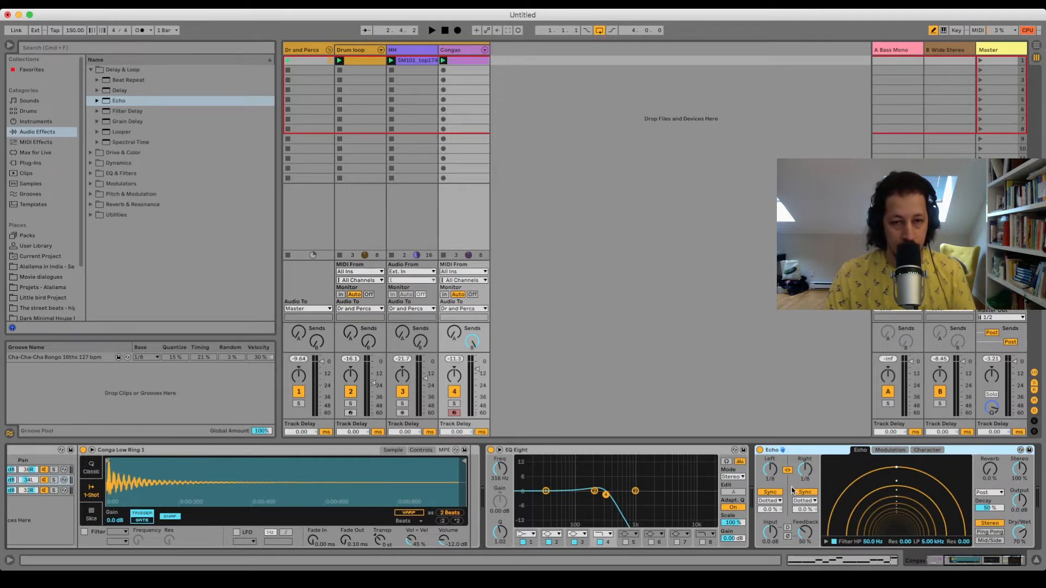
Compare the congas with Echo bypassed and active during playback
left_click(759, 450)
key("space")
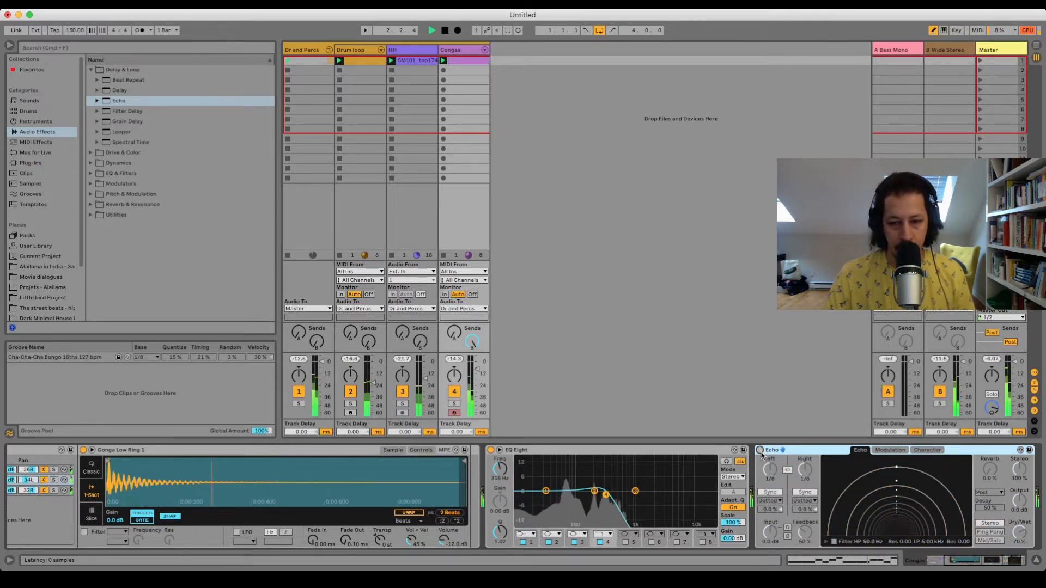
left_click(760, 450)
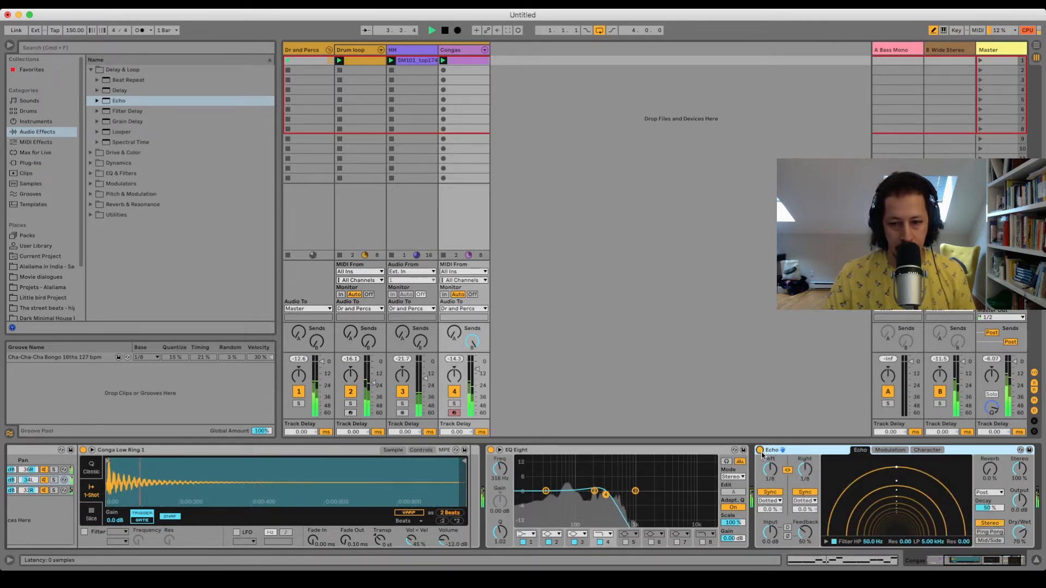
Unlink Echo's left and right delay times and set the left delay to 1/16
left_click(788, 471)
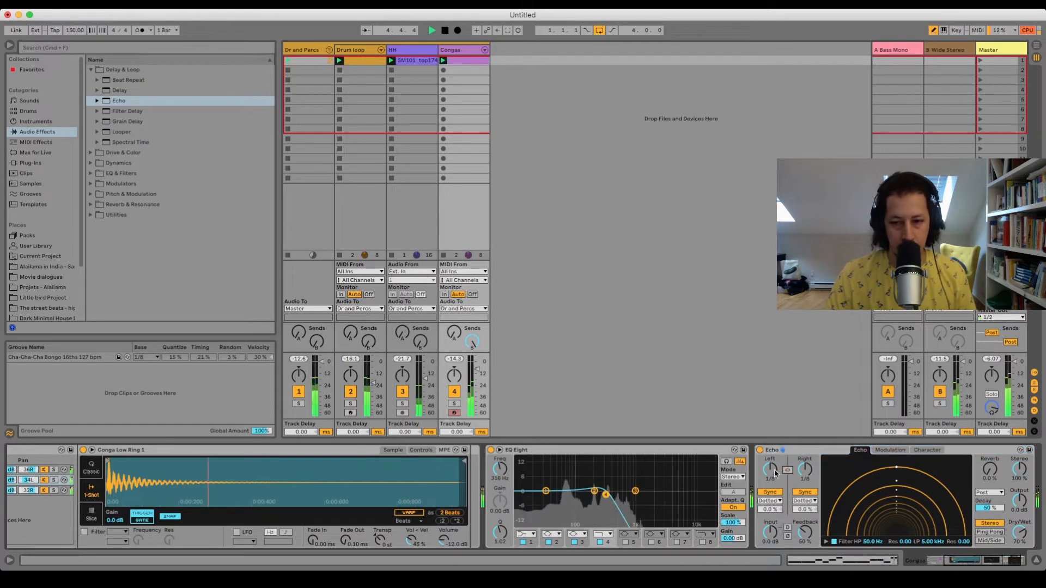
left_click_drag(770, 469, 769, 478)
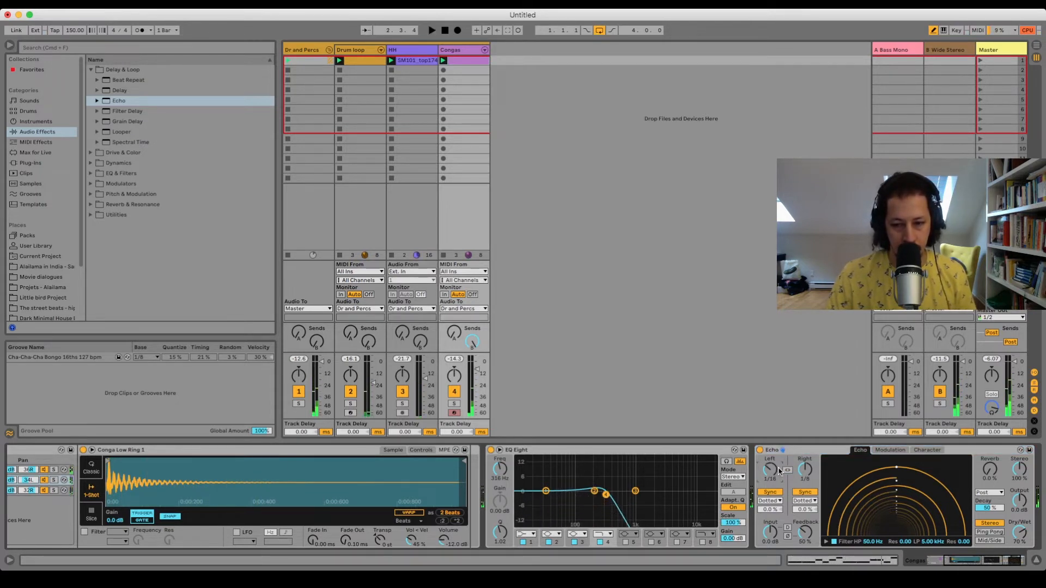
Compare the congas with Echo active and bypassed during playback, leaving Echo switched off
key("space")
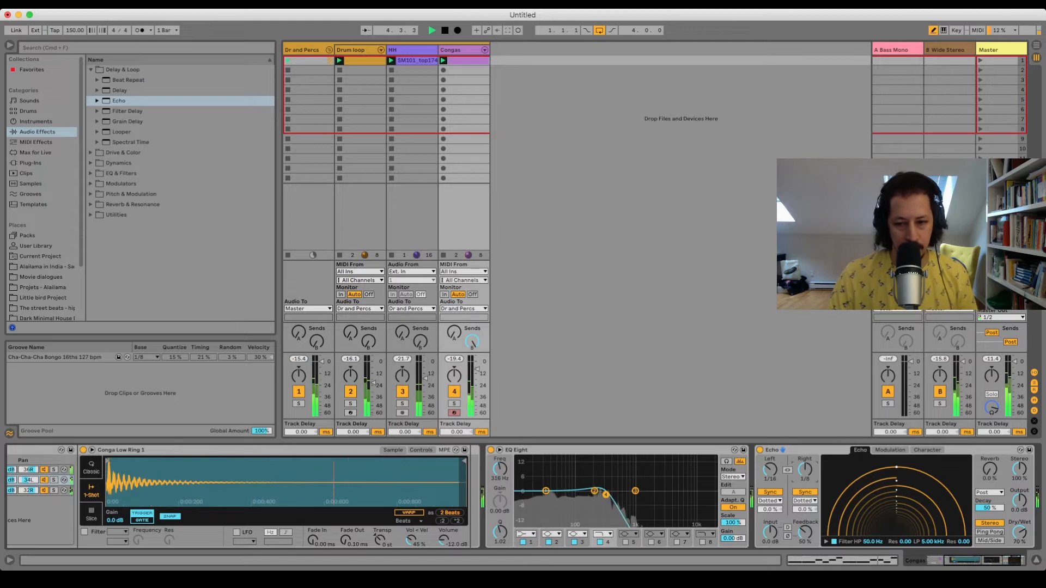
left_click_drag(805, 469, 805, 477)
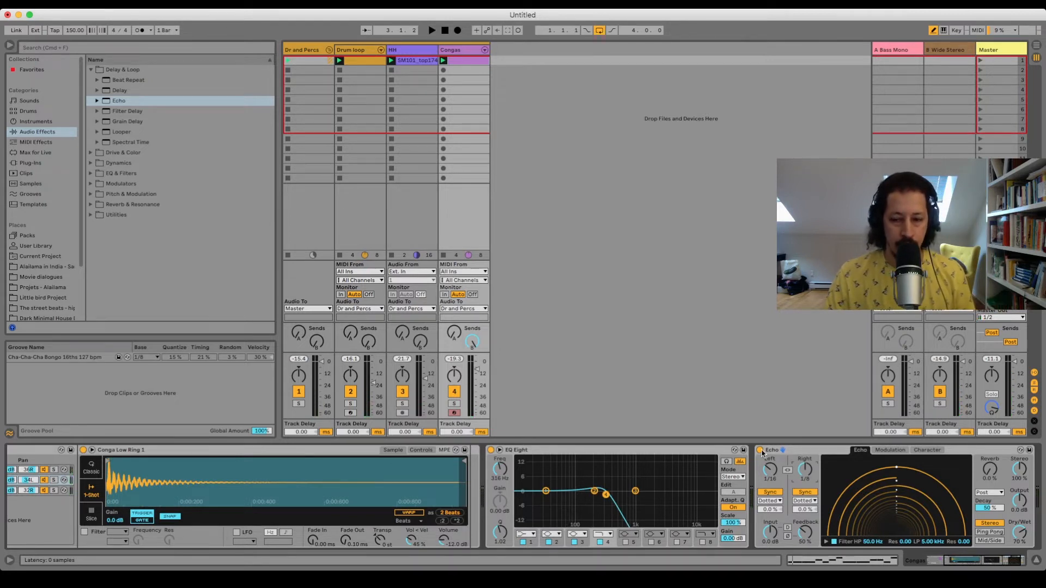
left_click(760, 450)
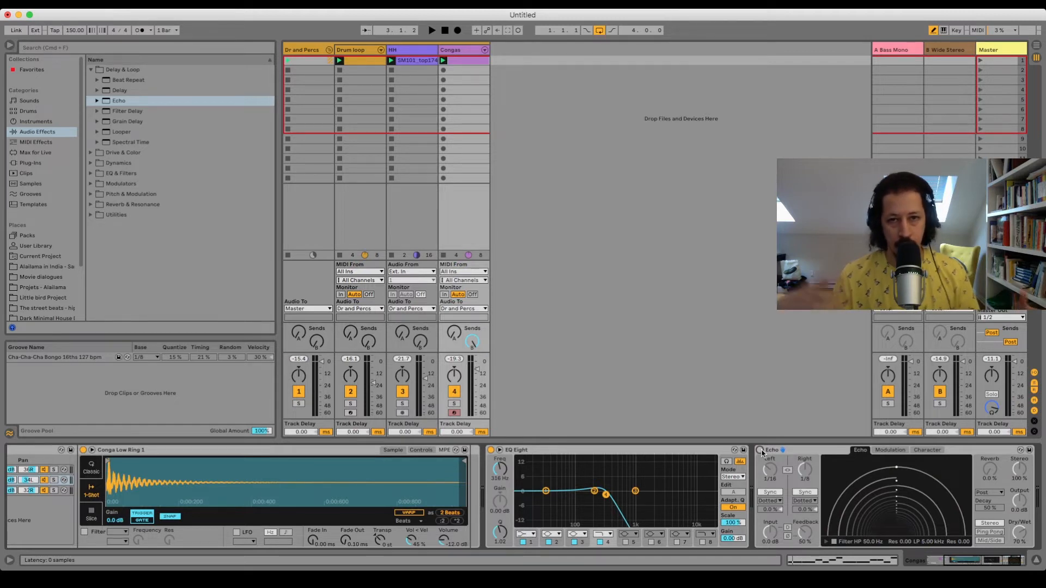
key("space")
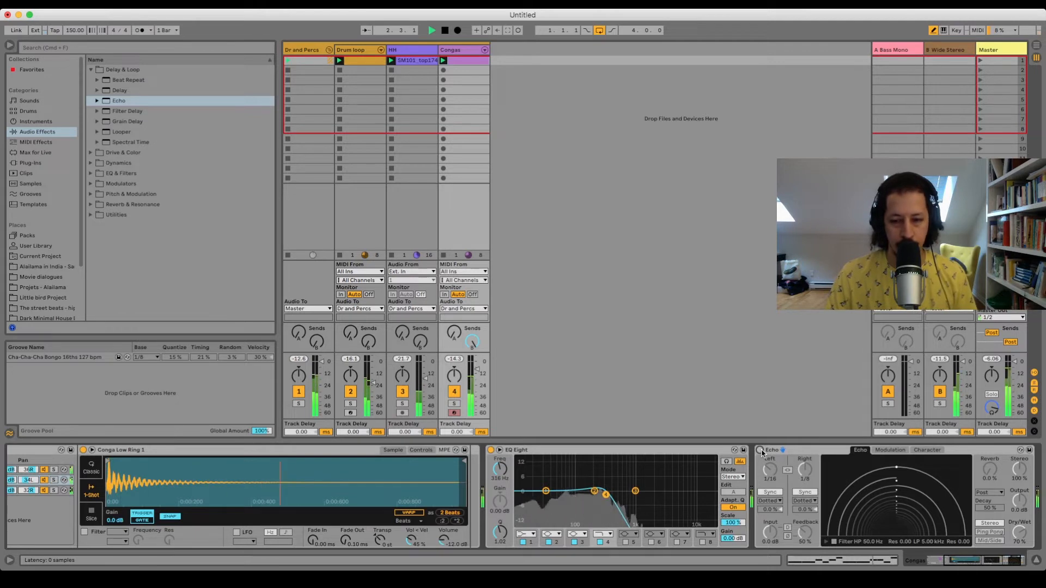
left_click(760, 451)
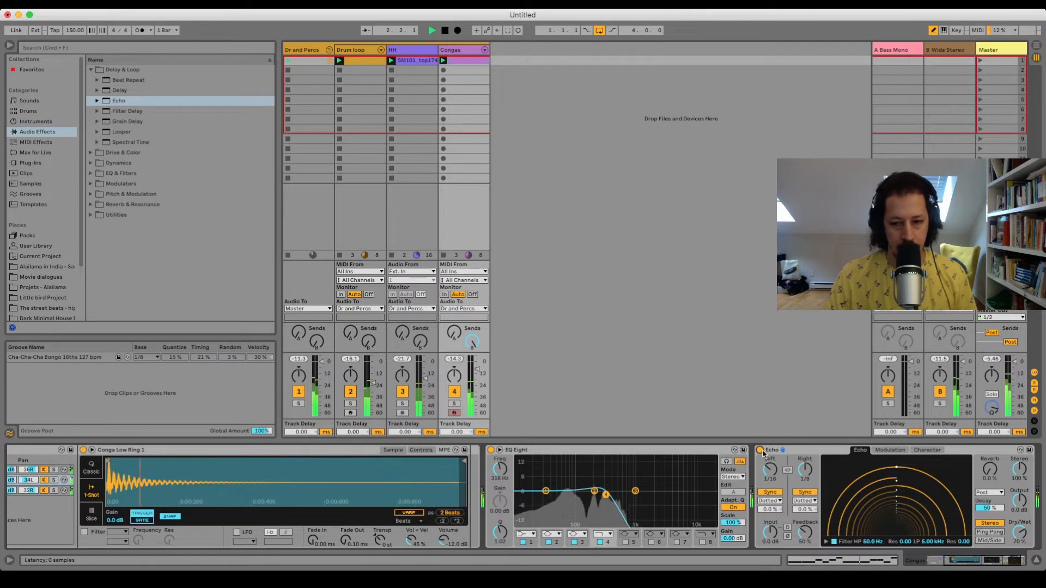
left_click(760, 450)
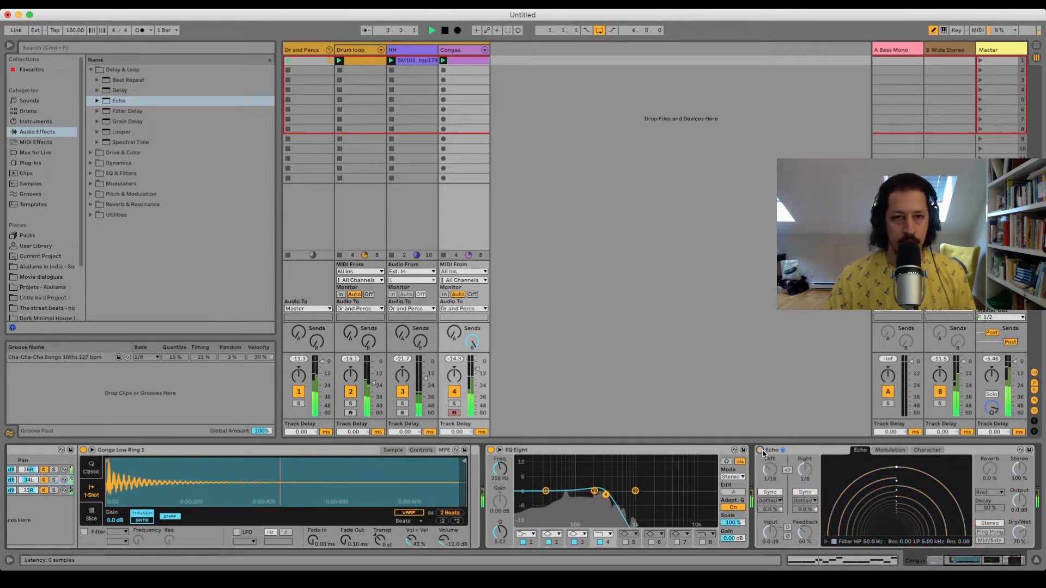
key("space")
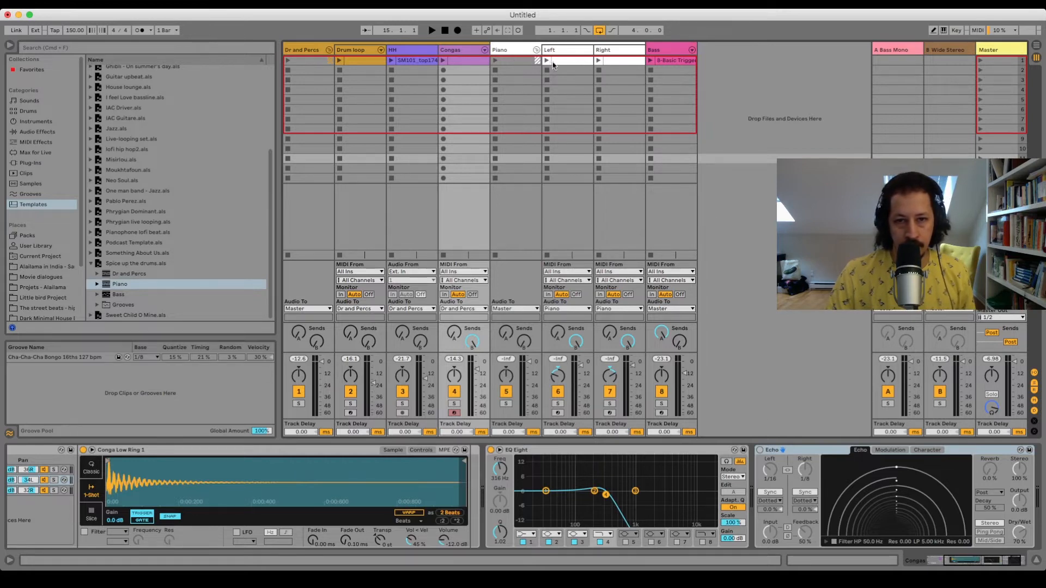
Launch the Drum loop, HH, Congas and Piano clips, adding the Bass clip to hear all the parts together
left_click(338, 60)
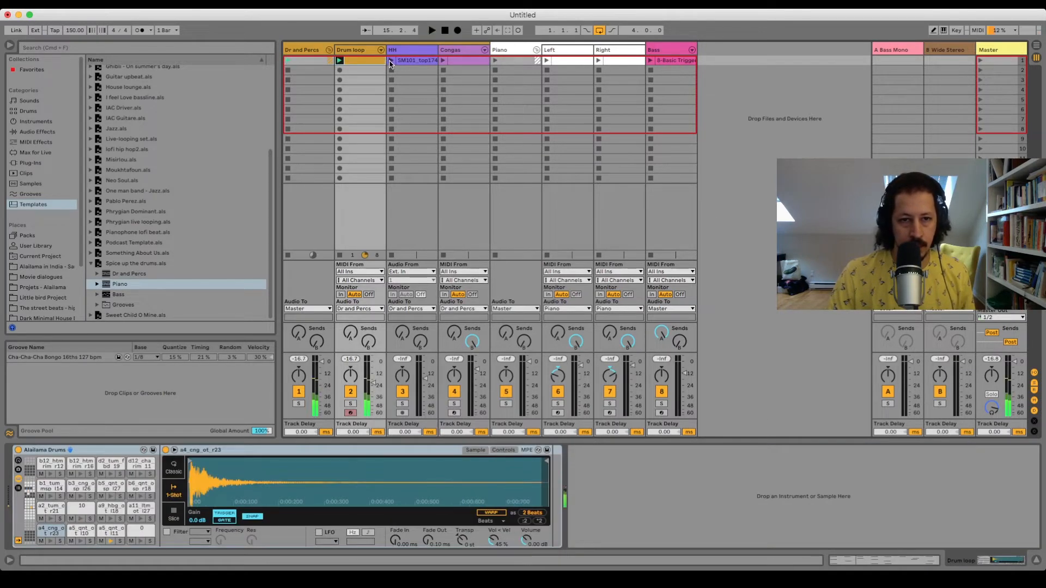
left_click(391, 60)
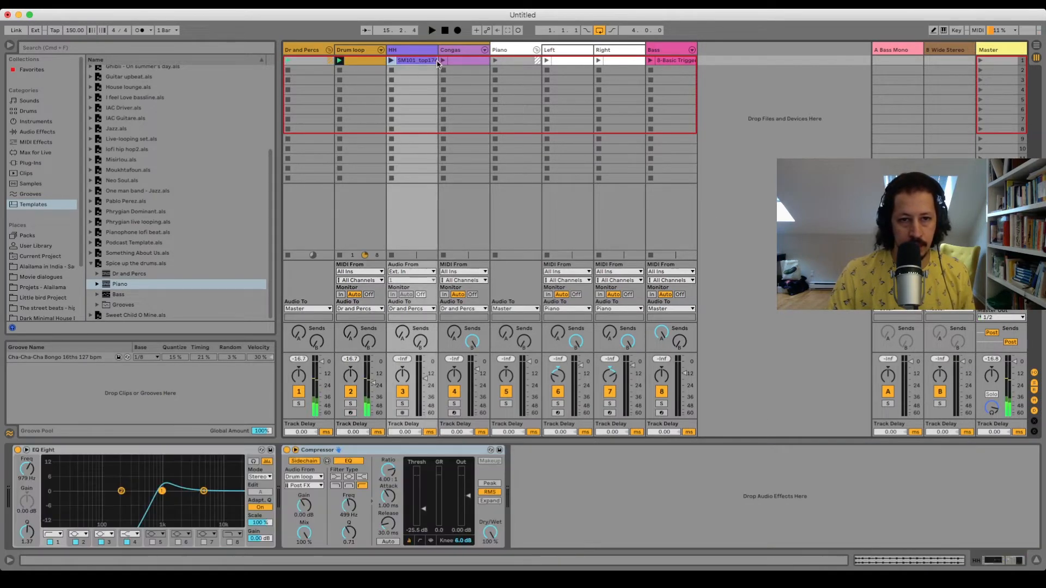
left_click(495, 61)
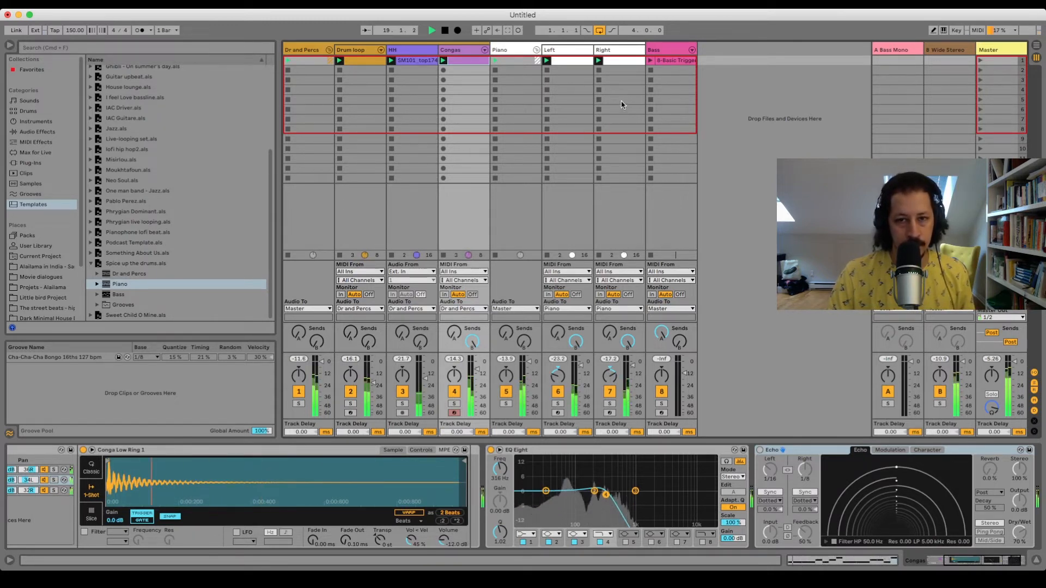
left_click(650, 61)
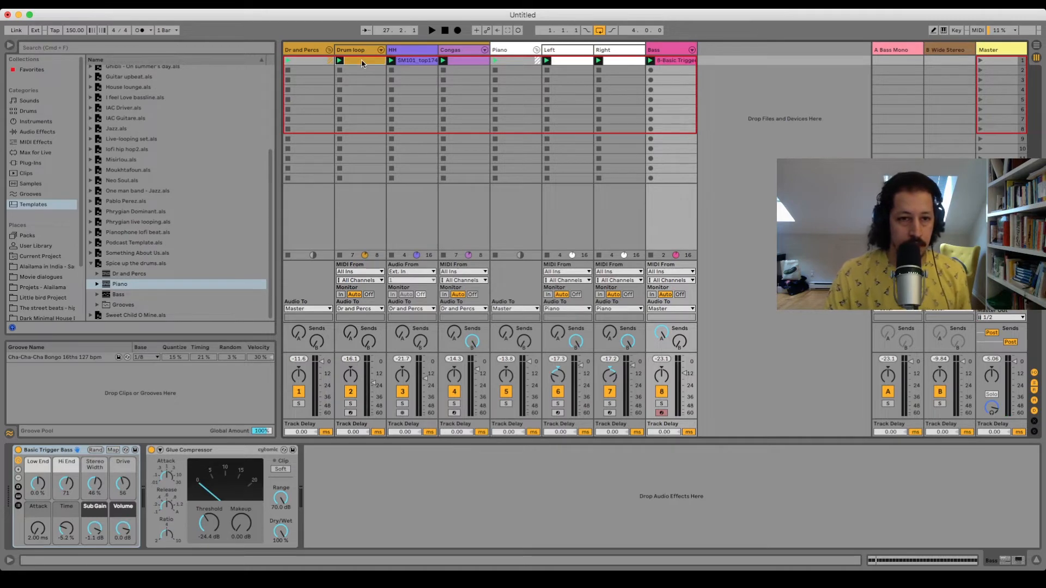
Place the Drum loop clip at bar 1 of its track in the Arrangement
left_click_drag(361, 60, 284, 148)
key("Tab")
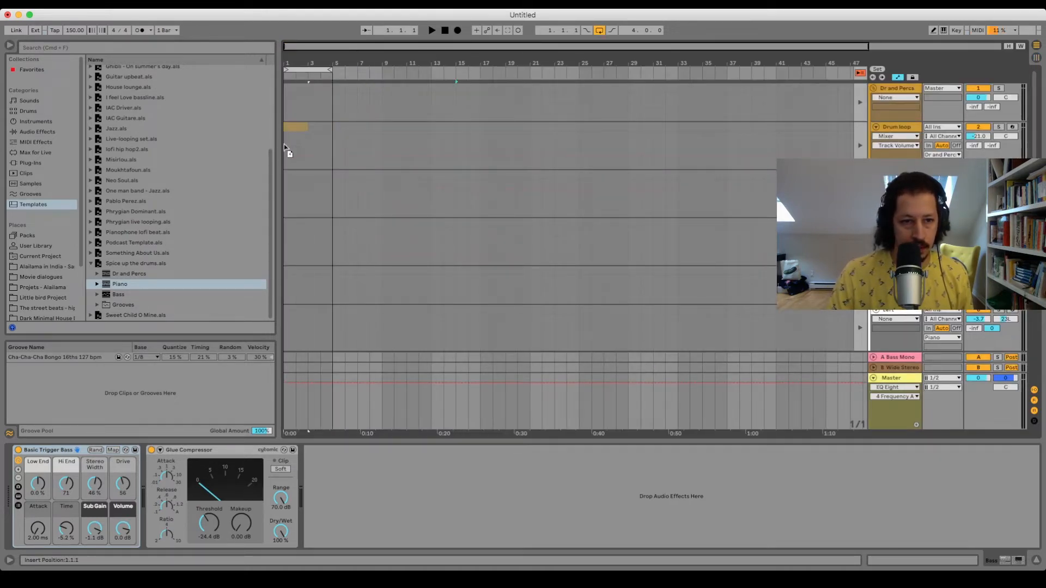
Turn off looping in the Arrangement and extend the loop brace to bar 46
right_click(319, 70)
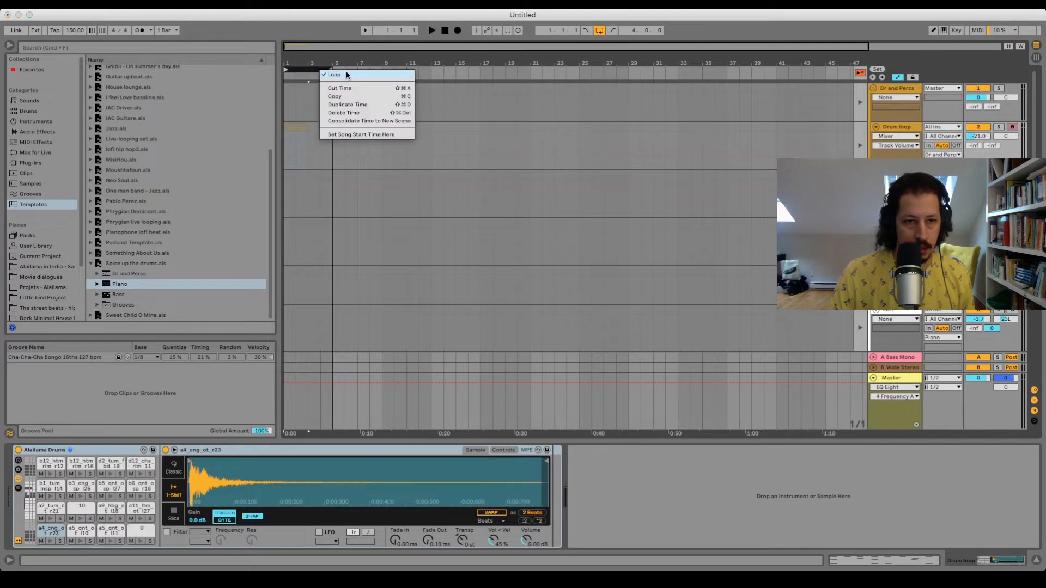
left_click(346, 75)
left_click_drag(329, 70, 835, 71)
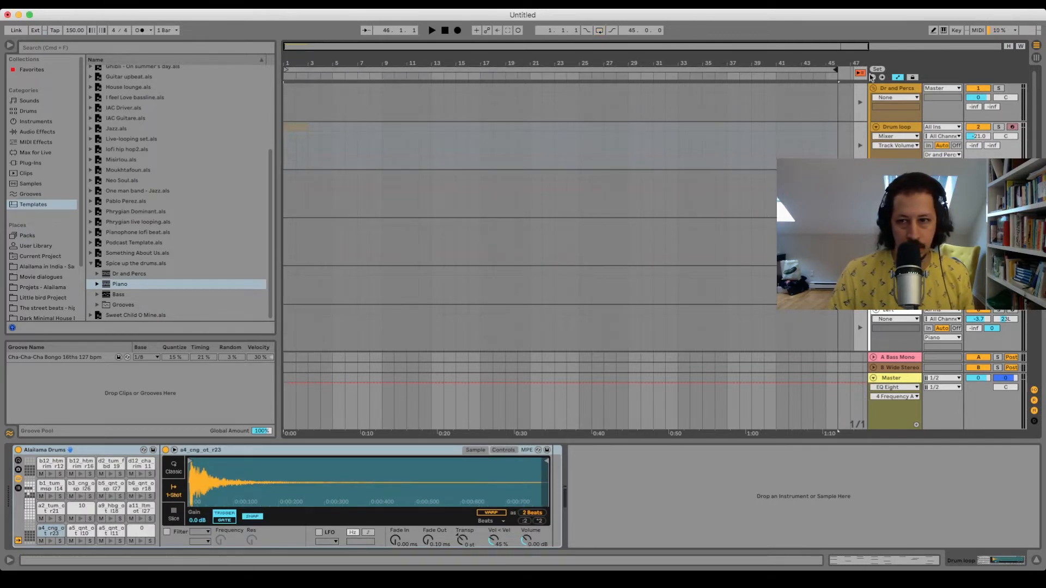
Return playback to the Arrangement and briefly play it from bar 1
left_click(860, 74)
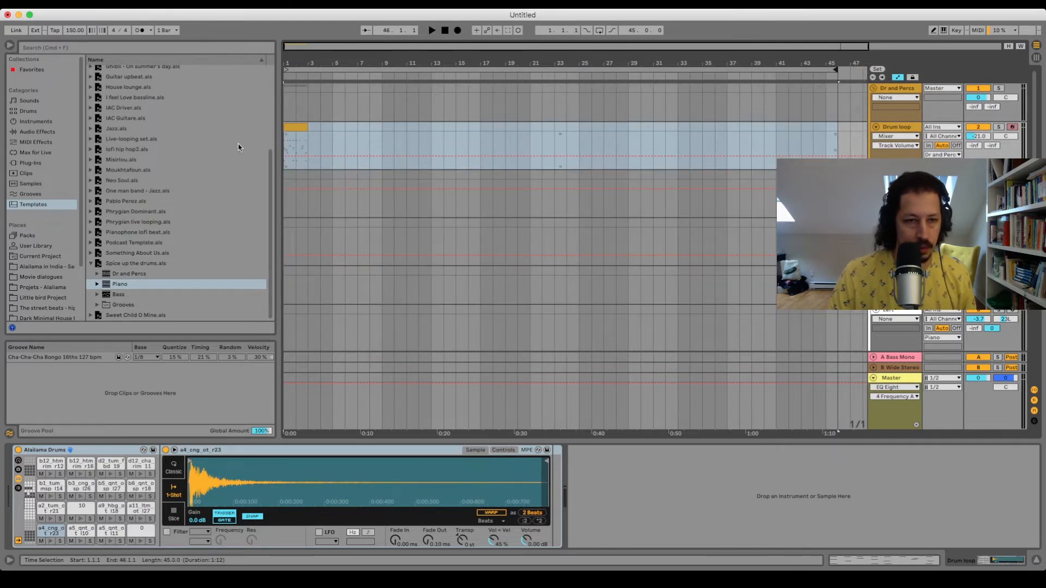
left_click(283, 107)
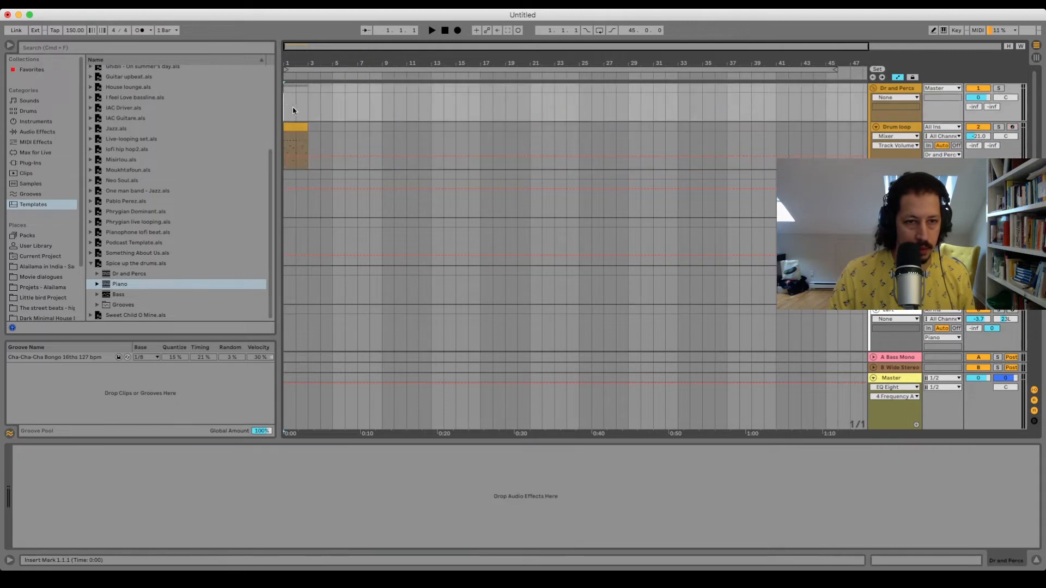
key("space")
key("space")
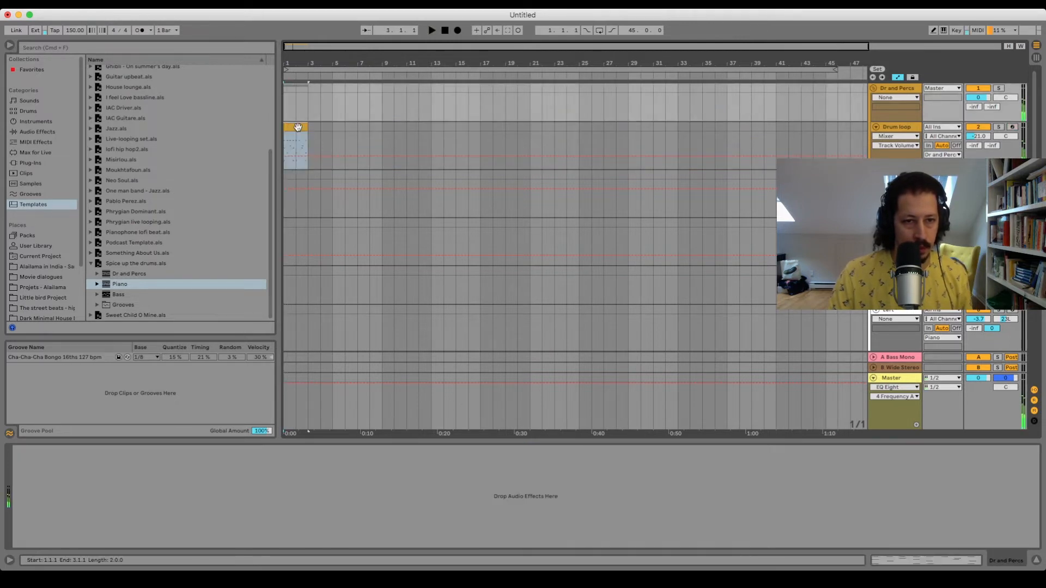
Duplicate the two-bar Drum loop clip repeatedly along its track up to bar 37
left_click(298, 127)
key("super+d")
key("super+d")
key("super+d")
key("super+d")
key("super+d")
key("super+d")
key("super+d")
key("super+d")
key("super+d")
key("super+d")
key("super+d")
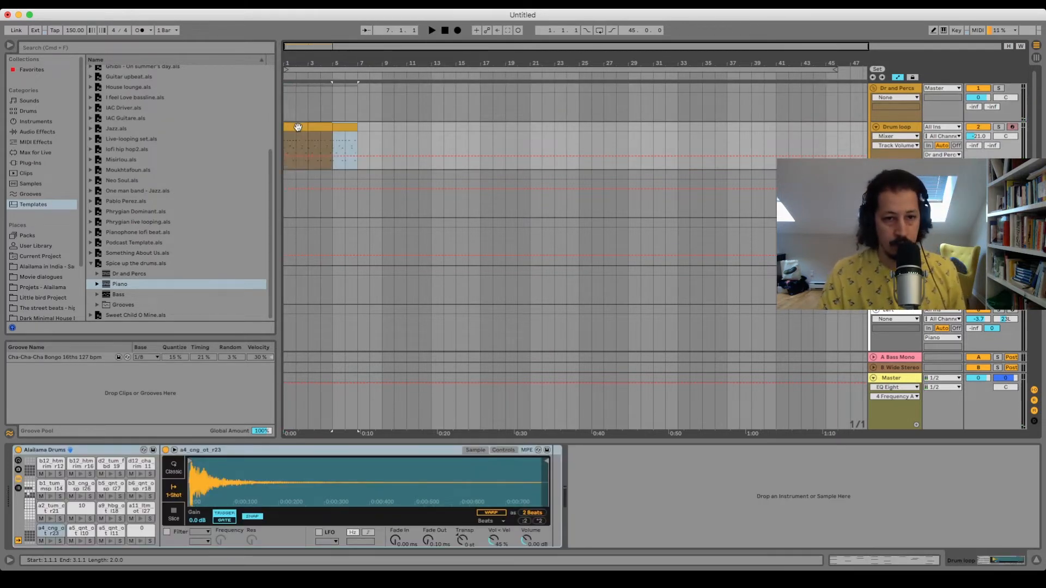
key("super+d")
key("super+d")
key("super+d")
key("super+d")
key("super+d")
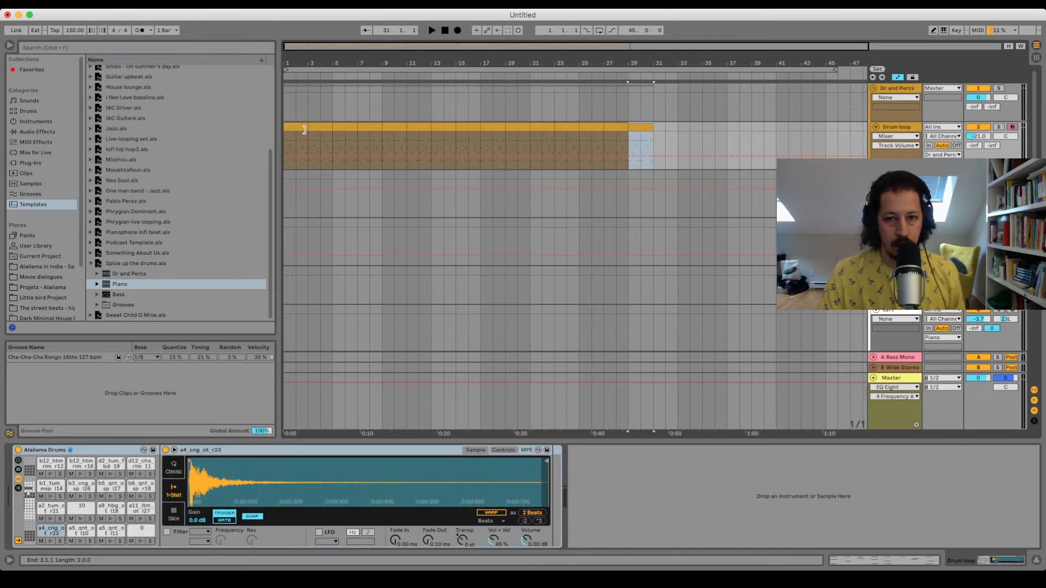
key("super+d")
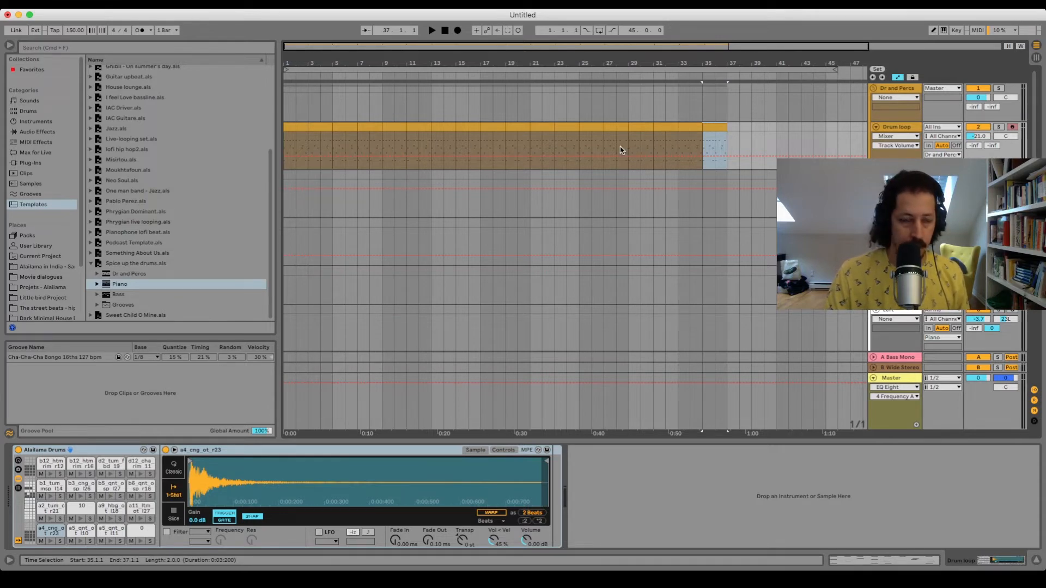
Copy the Left and Right piano clips together from the Session to bar 1 of their Arrangement tracks
key("Tab")
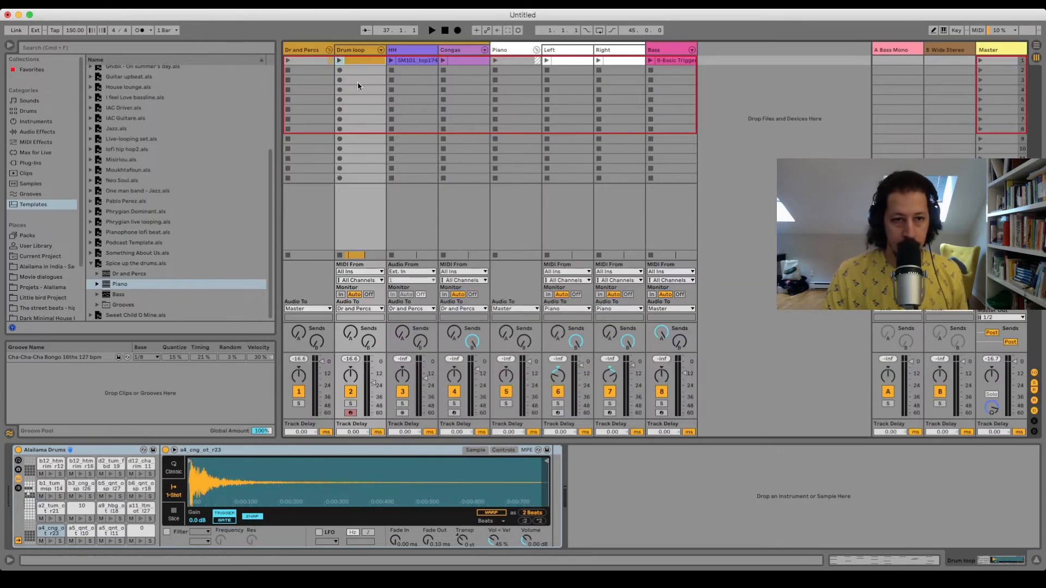
key("Tab")
key("Tab")
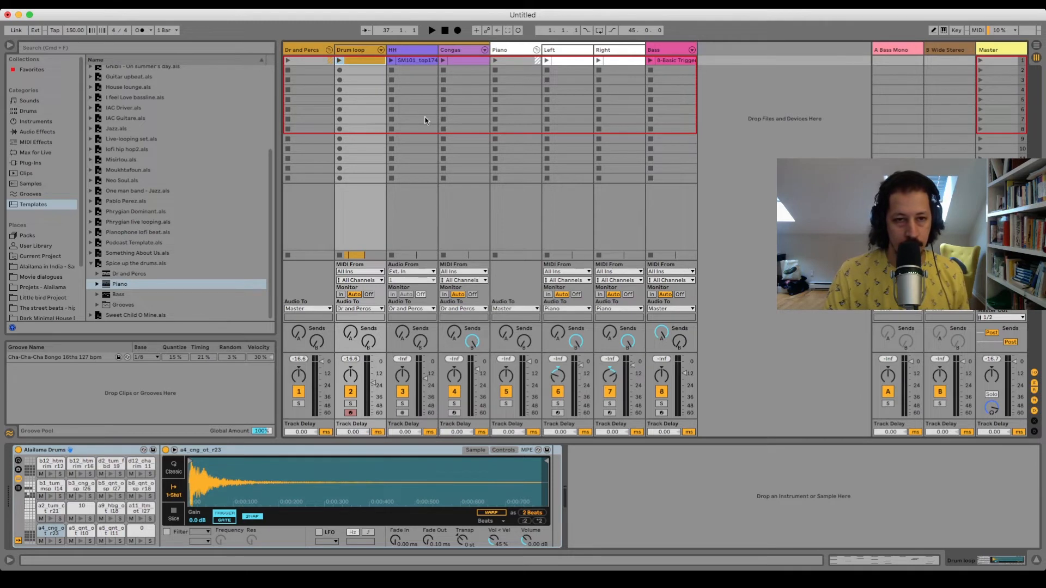
left_click(572, 66)
key("Right")
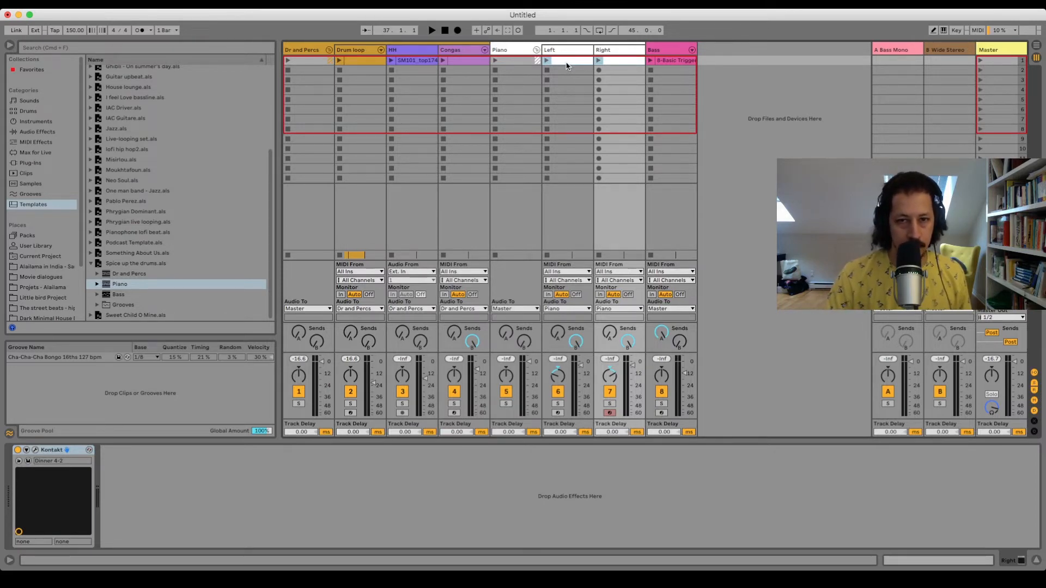
key("Tab")
left_click_drag(566, 66, 289, 326)
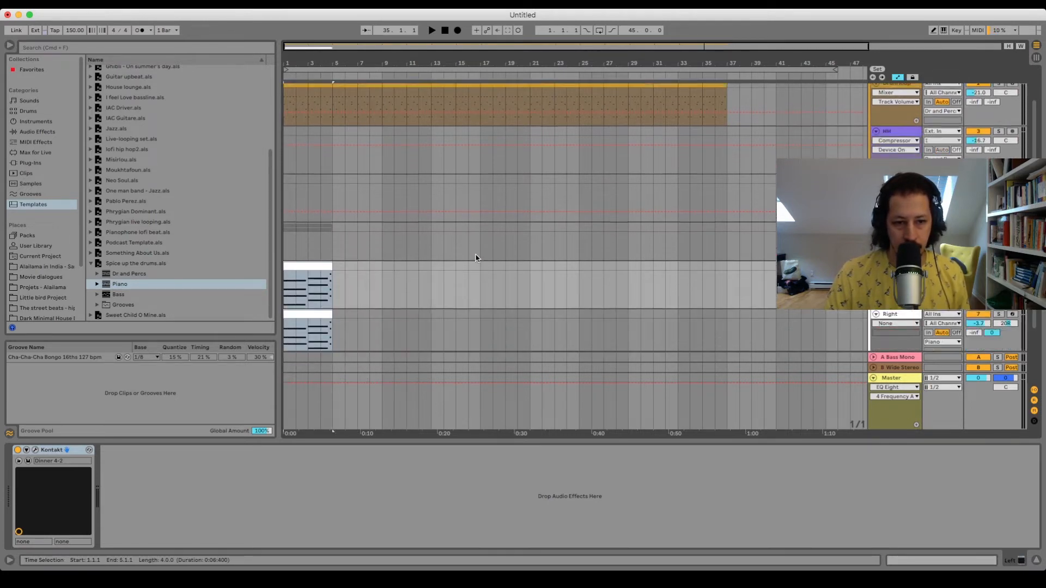
Listen to the drums and piano from the start of the Arrangement
key("space")
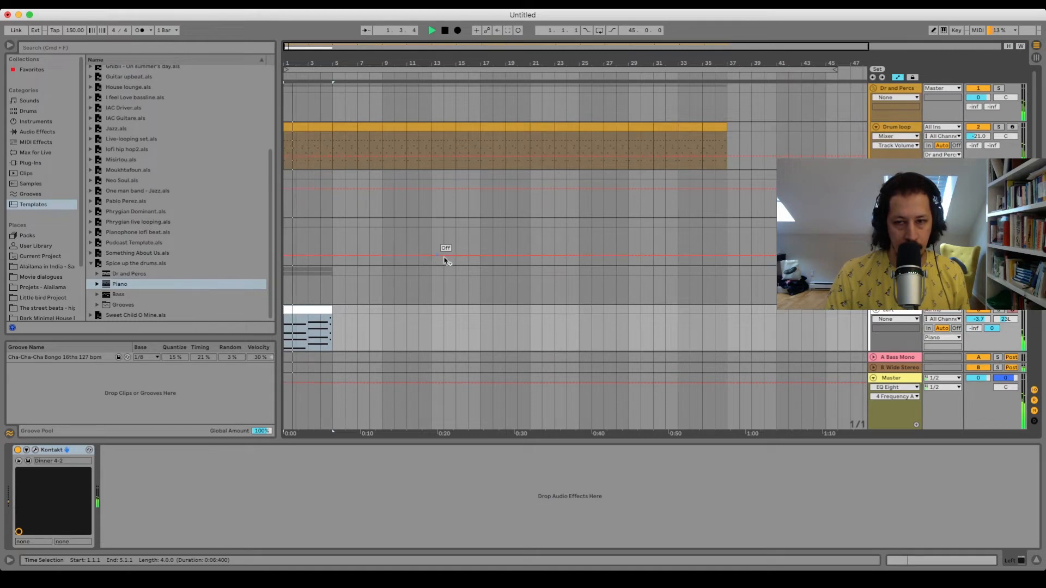
key("space")
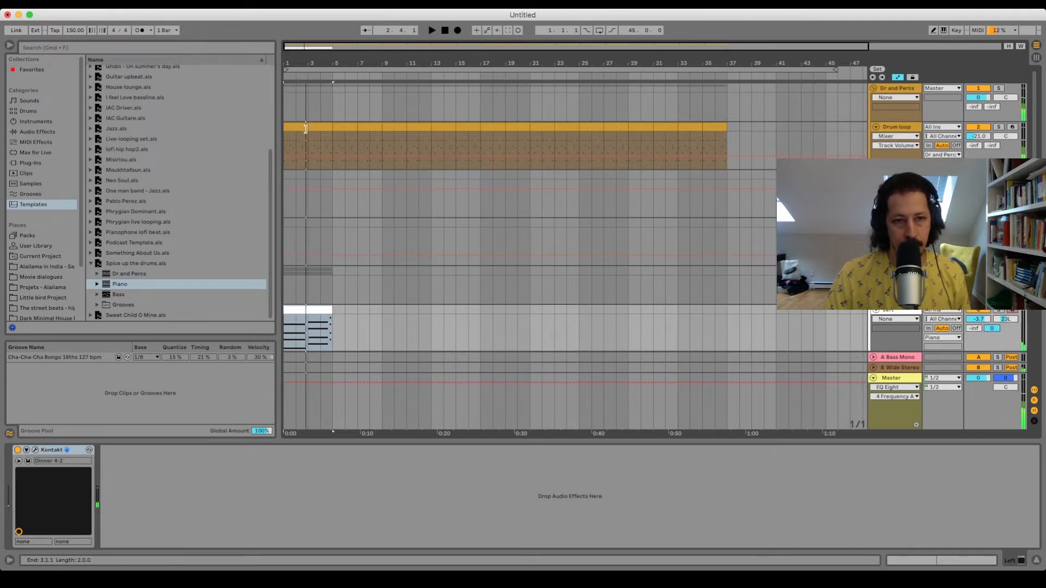
left_click(301, 128)
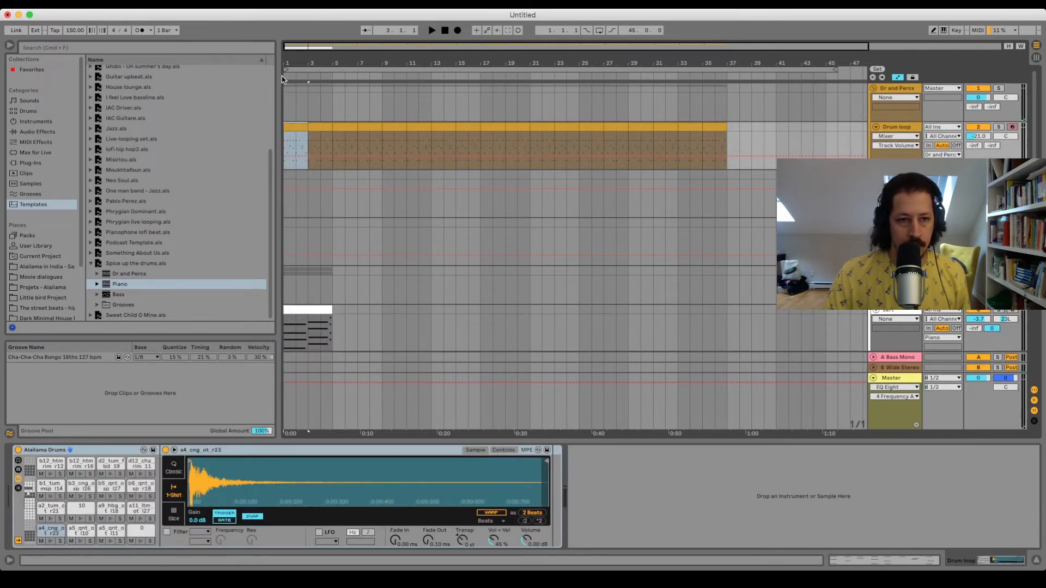
Add a locator at bar 1 and name it Intro
left_click(285, 77)
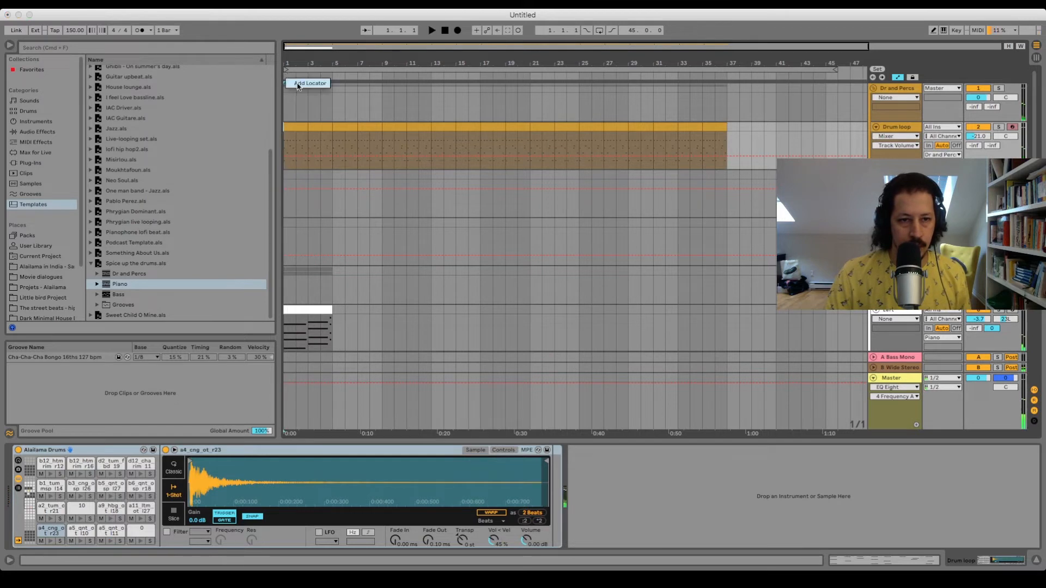
left_click(298, 84)
type("In")
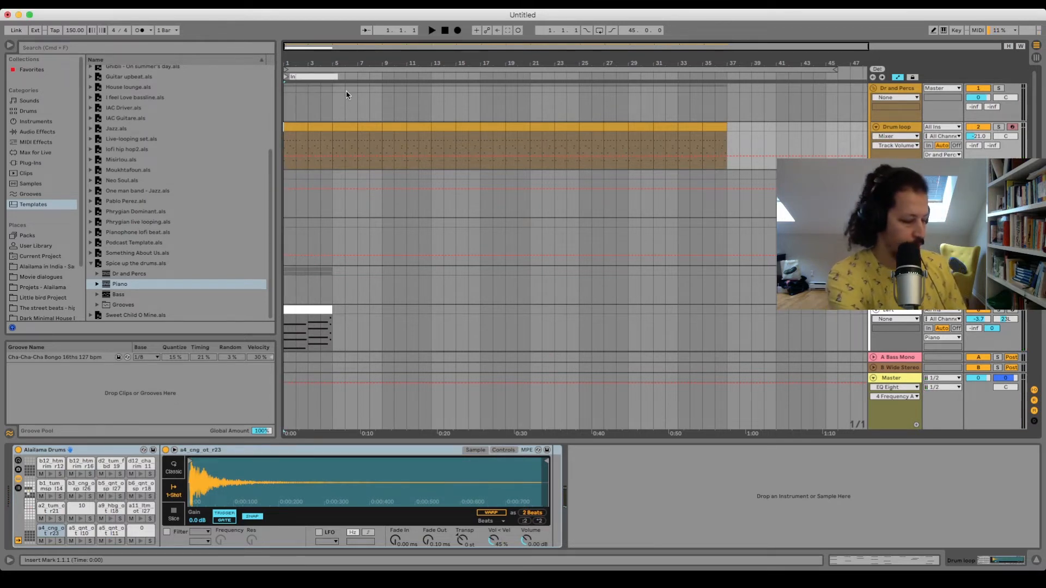
type("tro")
key("Return")
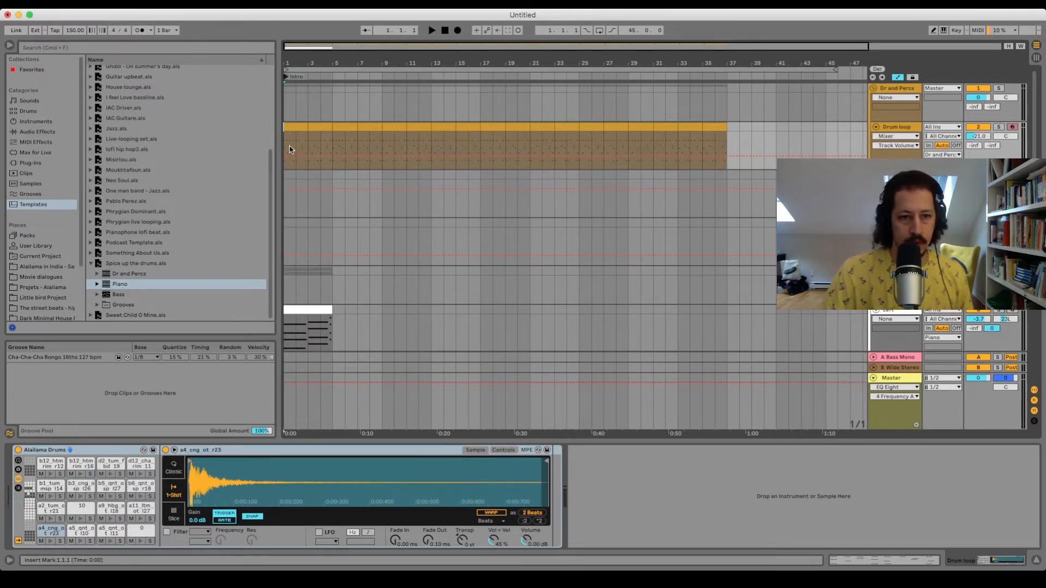
Duplicate the piano's Left clip so it also fills bars 5 to 8
left_click_drag(285, 147, 334, 130)
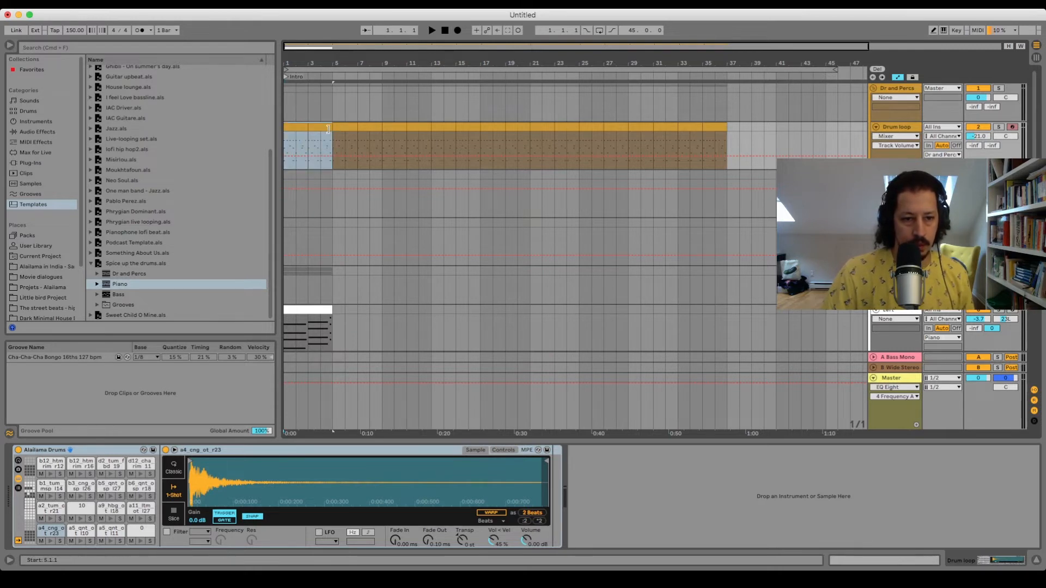
left_click(322, 328)
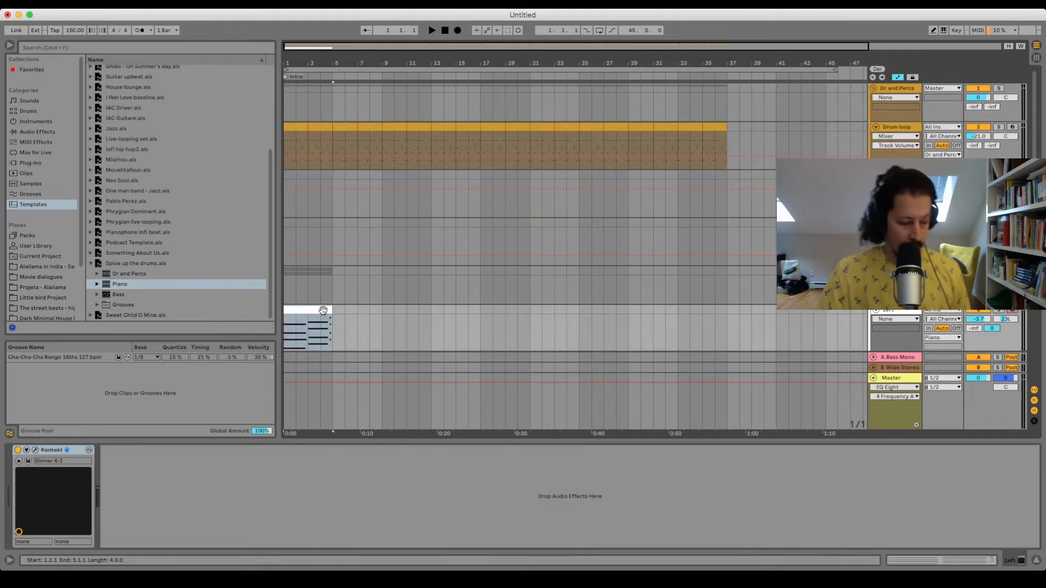
key("super+d")
Deactivate all notes except the hi-hats in the two drum loop clips covering bars 1 to 4
left_click(297, 127)
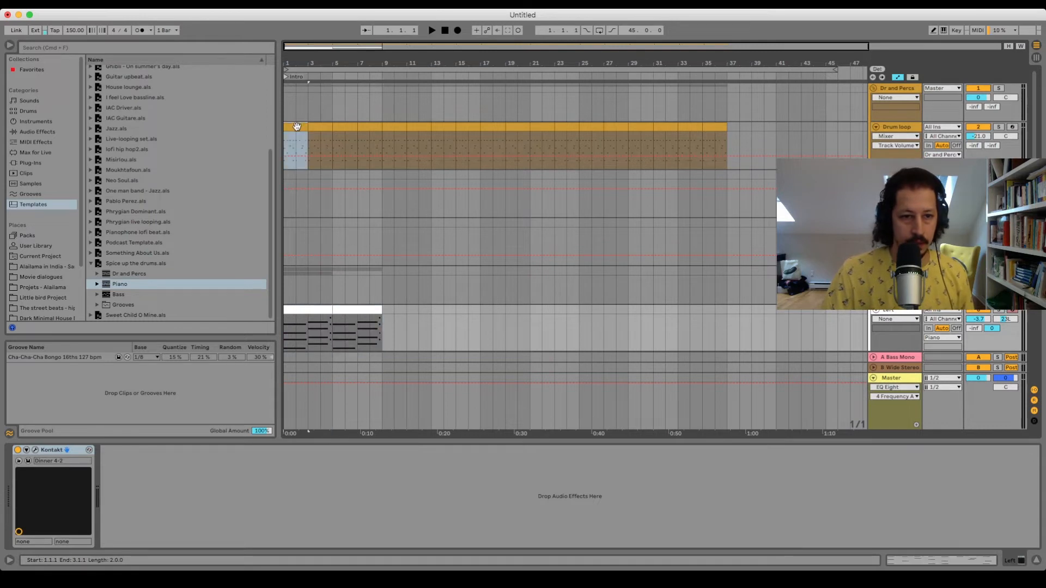
left_click(887, 561)
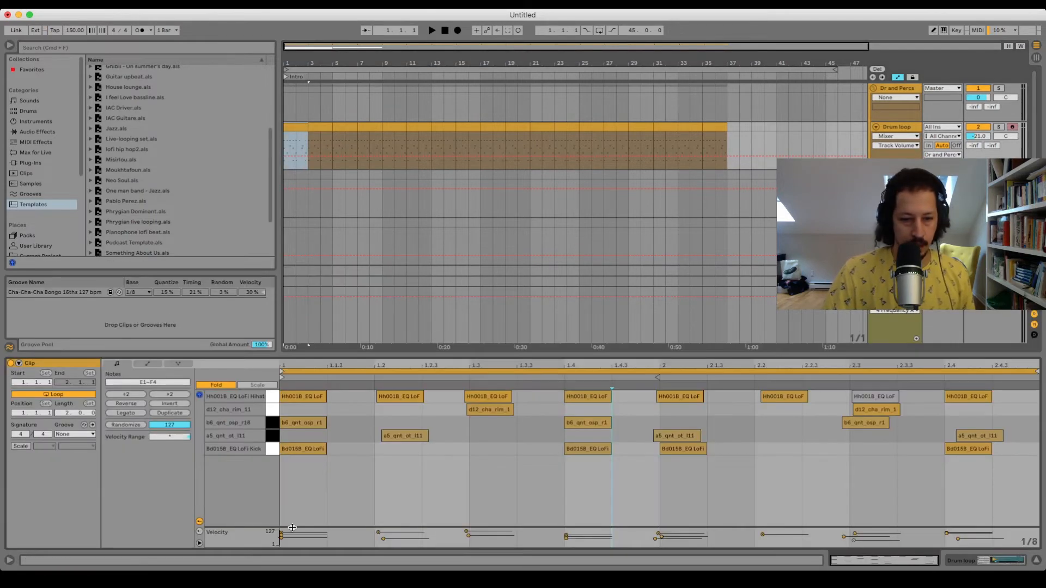
left_click_drag(299, 488, 1020, 412)
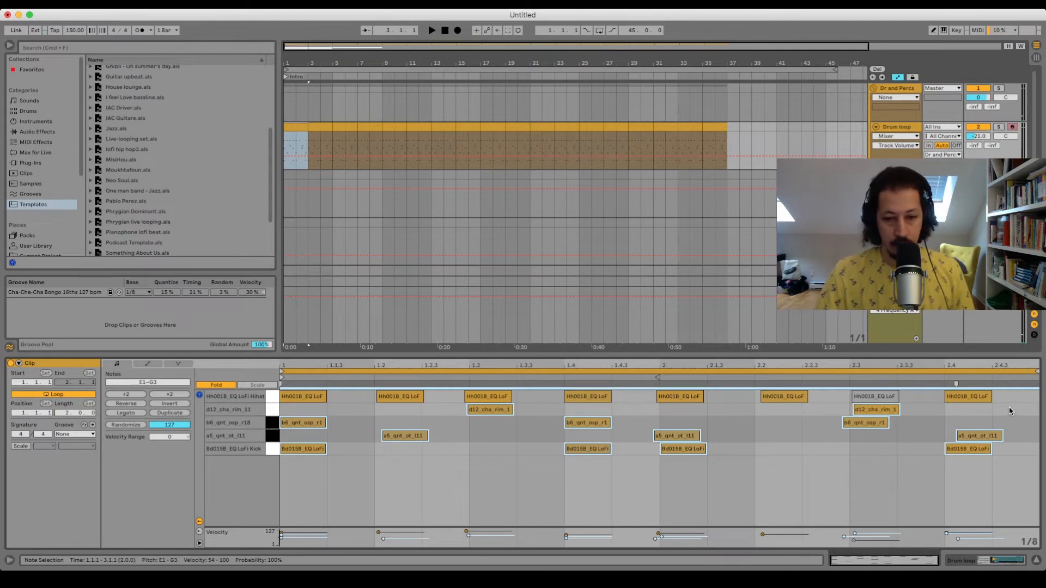
key("0")
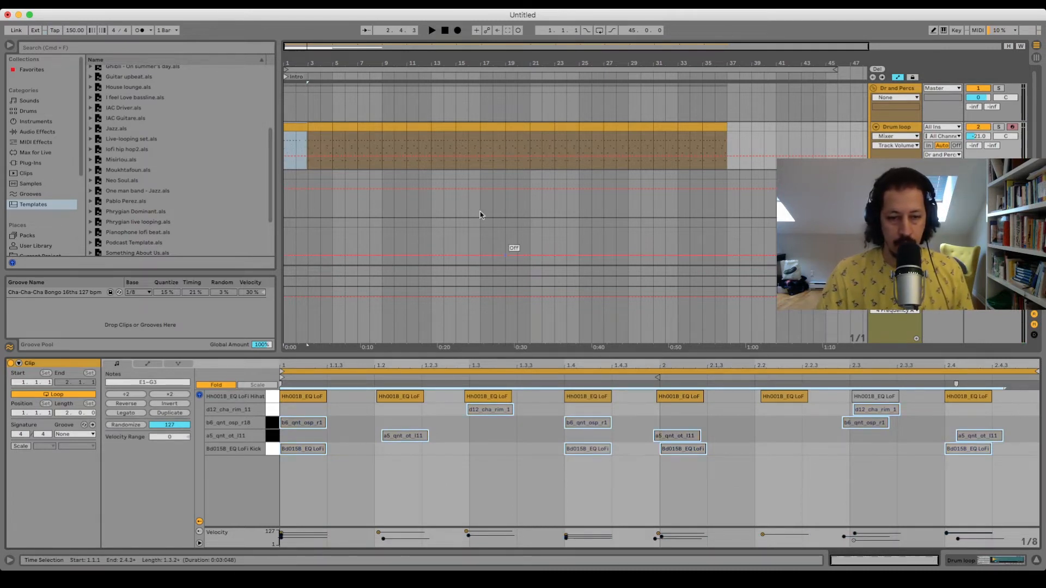
left_click(321, 128)
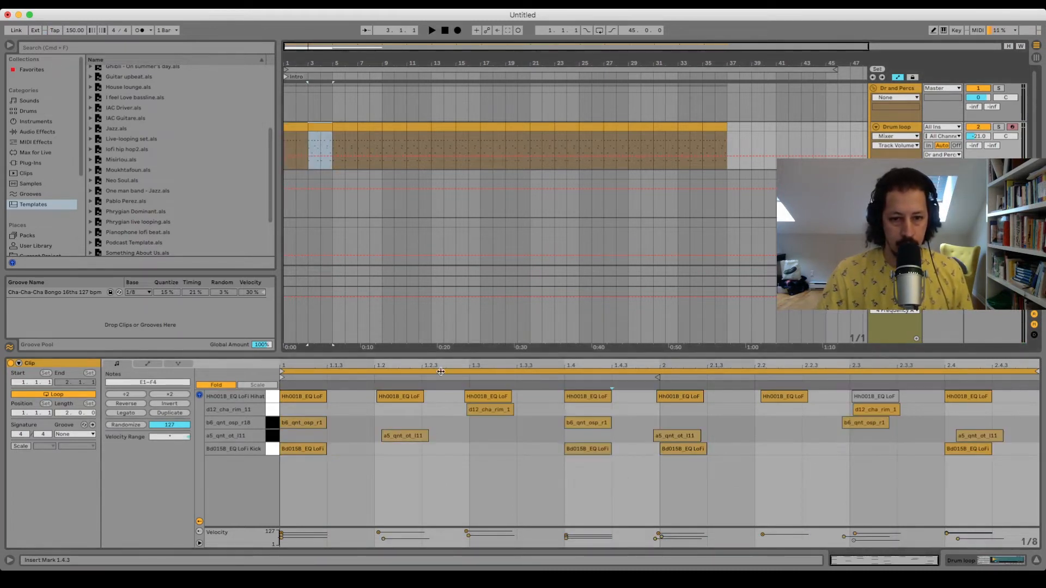
left_click(300, 125)
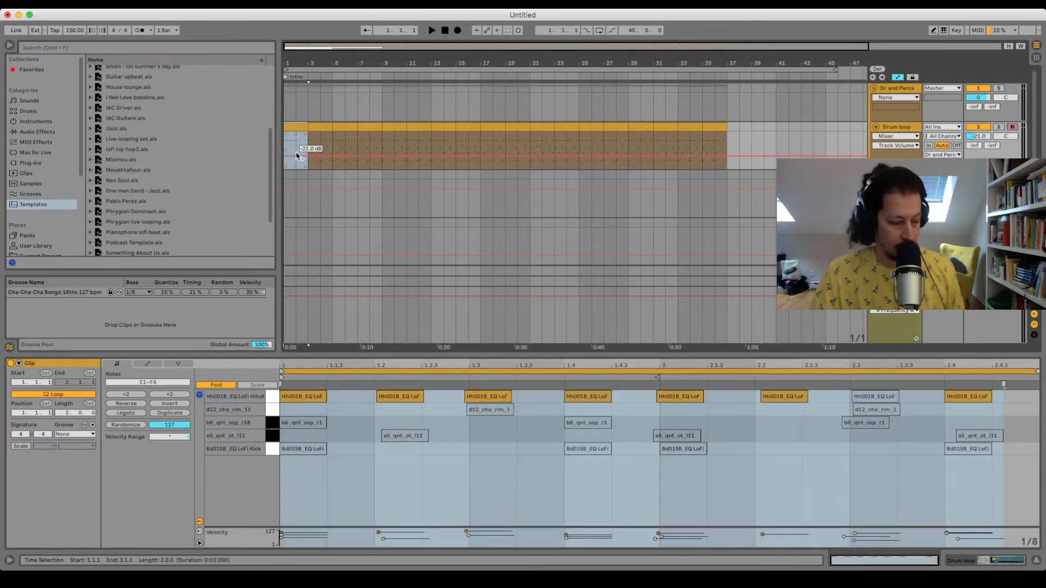
left_click(320, 150)
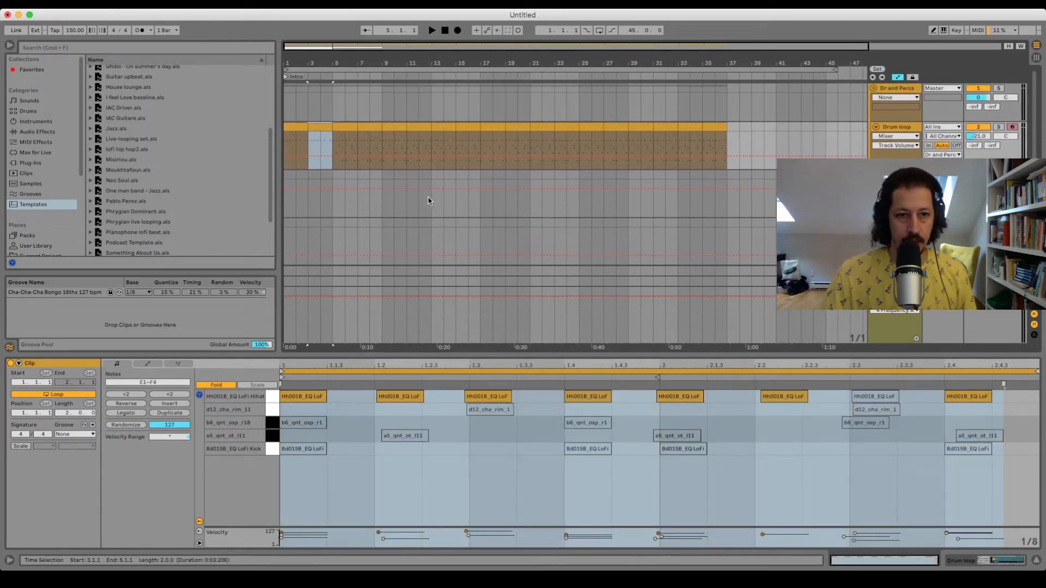
Fold the HH and Congas tracks and duplicate the piano's Right clip so it also fills bars 5 to 8
left_click(875, 175)
left_click(875, 185)
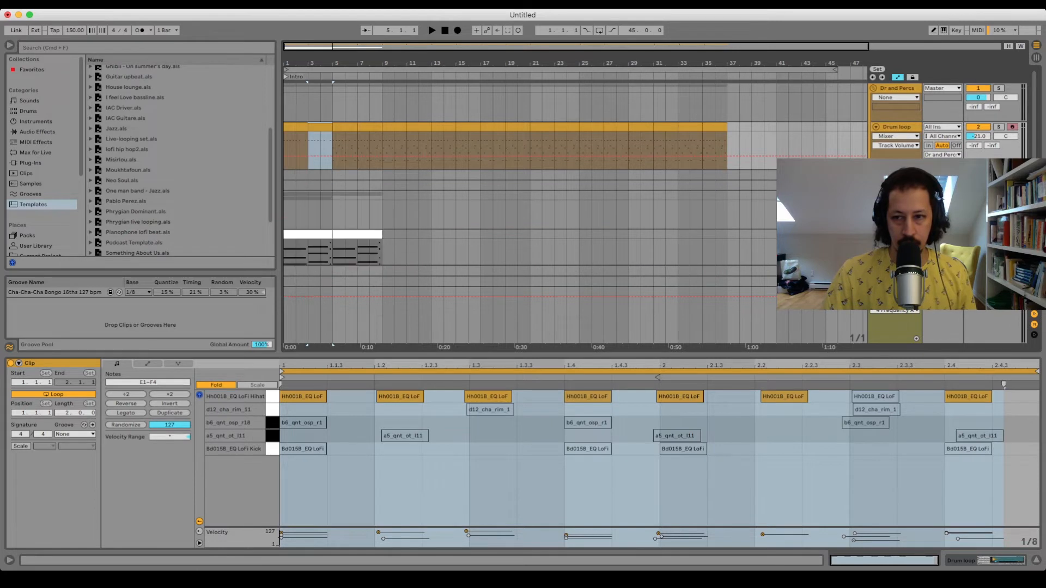
left_click_drag(828, 353, 828, 434)
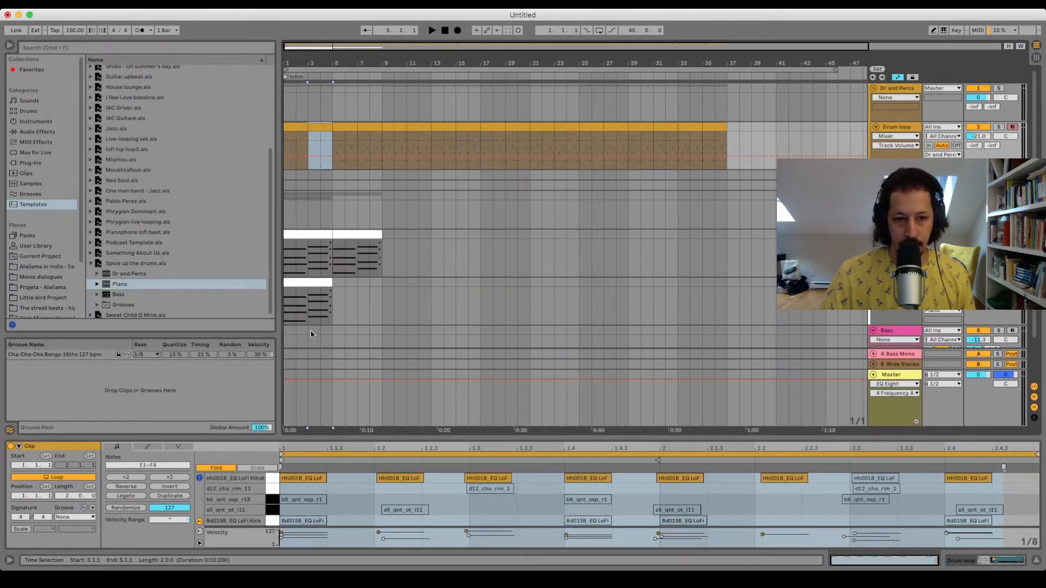
left_click(319, 286)
key("super+d")
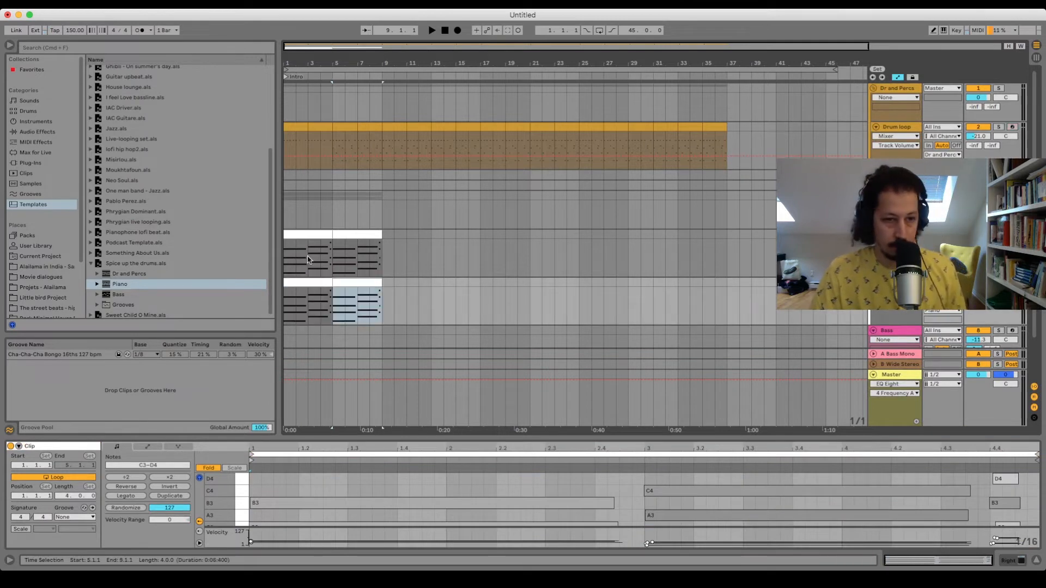
Listen to the hi-hats and piano from bar 1 until the drum loop changes at bar 5
left_click(282, 217)
key("space")
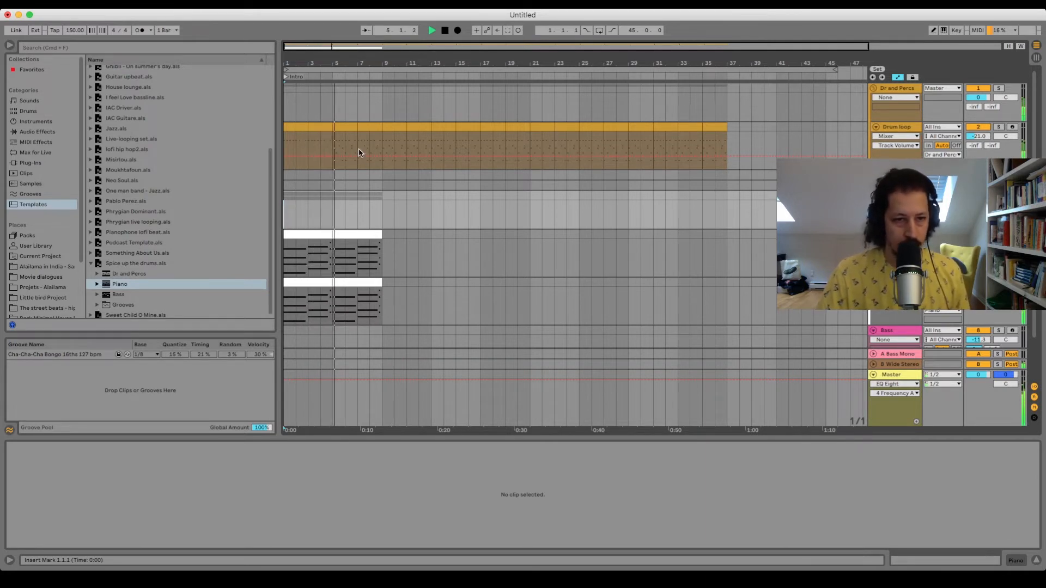
left_click(347, 127)
key("space")
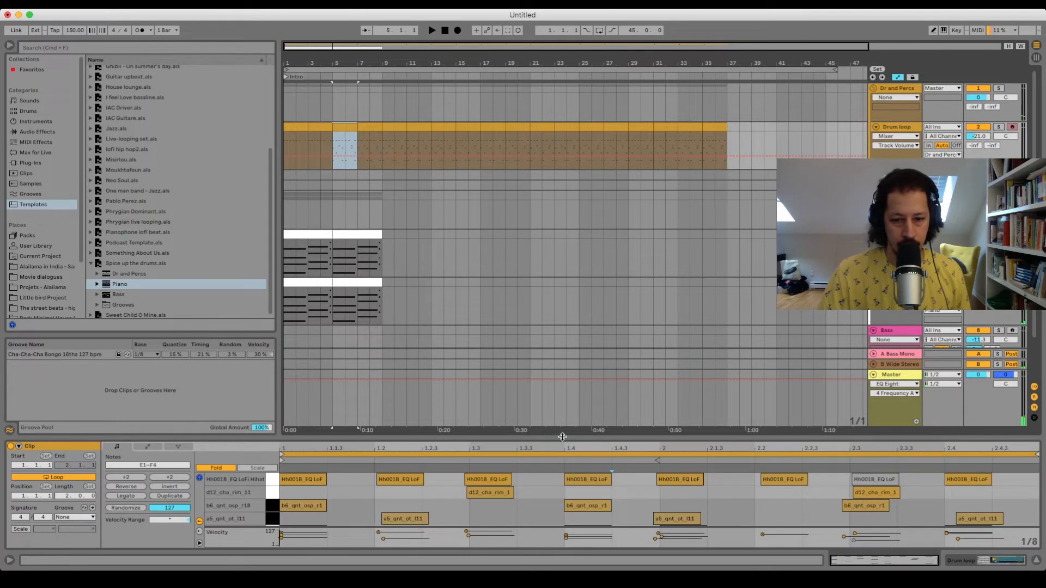
Duplicate the drum loop clips of bars 1 to 4 over bars 5 to 8 and reactivate their rim and percussion notes, keeping the kicks off
left_click_drag(330, 144, 259, 124)
key("super+d")
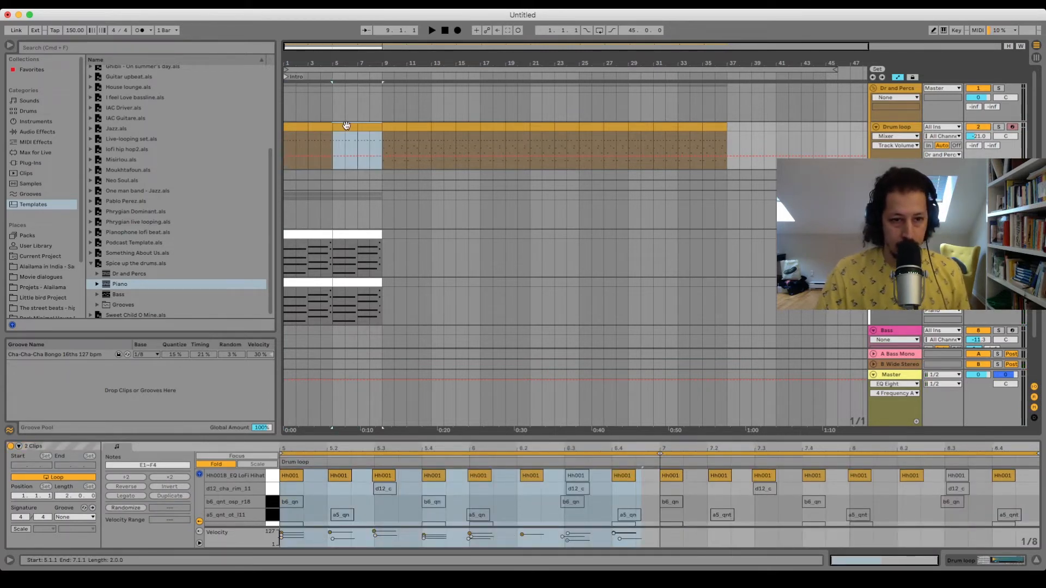
left_click(345, 125)
left_click_drag(473, 438, 477, 352)
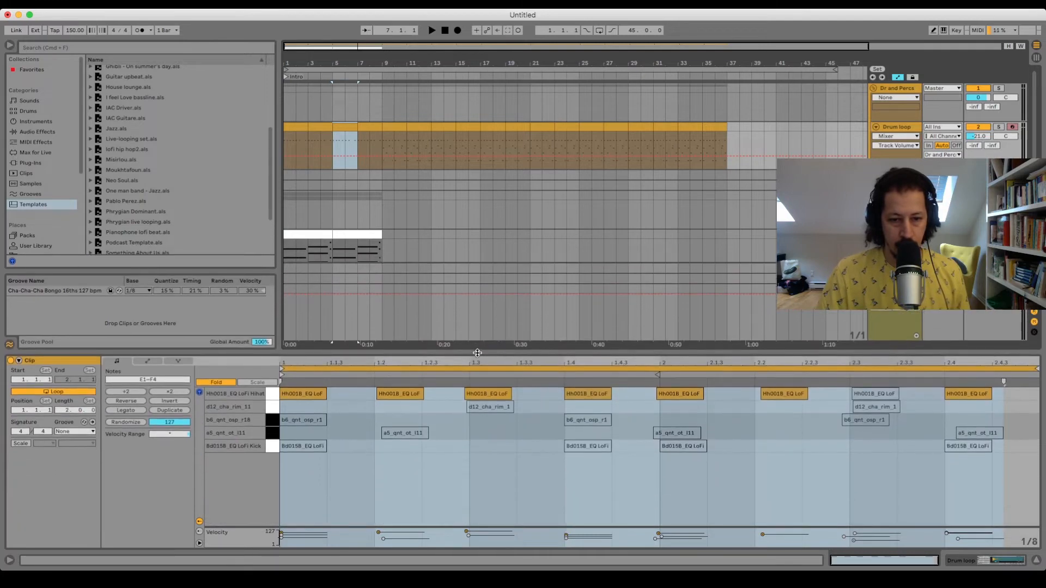
left_click_drag(313, 405, 992, 435)
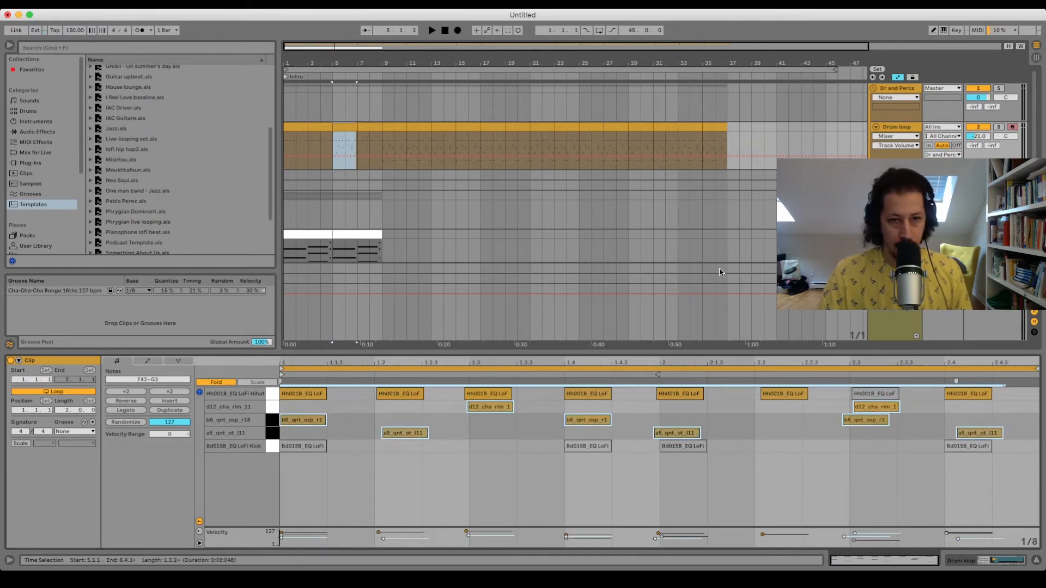
left_click(376, 127)
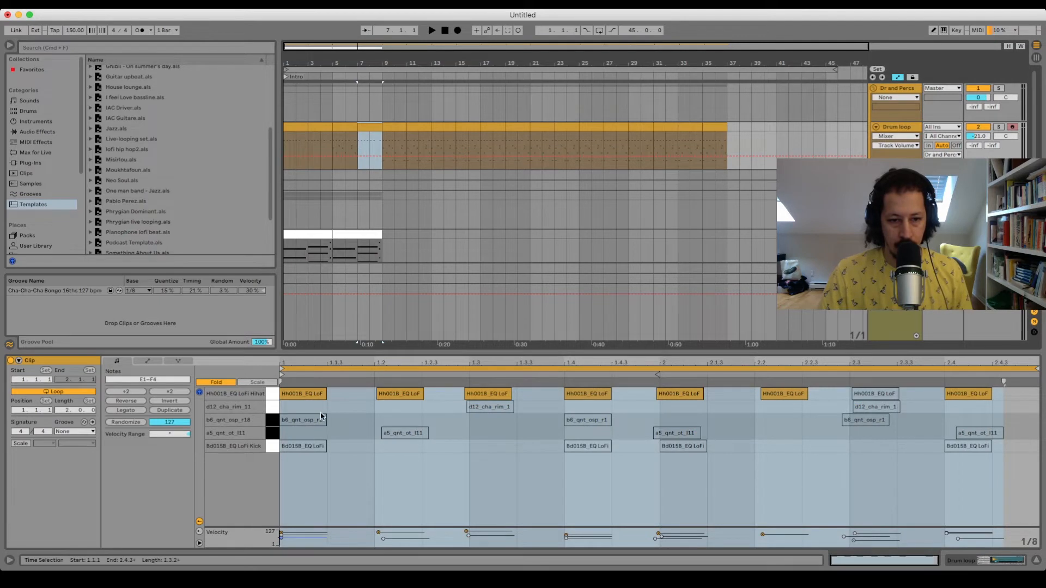
left_click_drag(314, 407, 1012, 437)
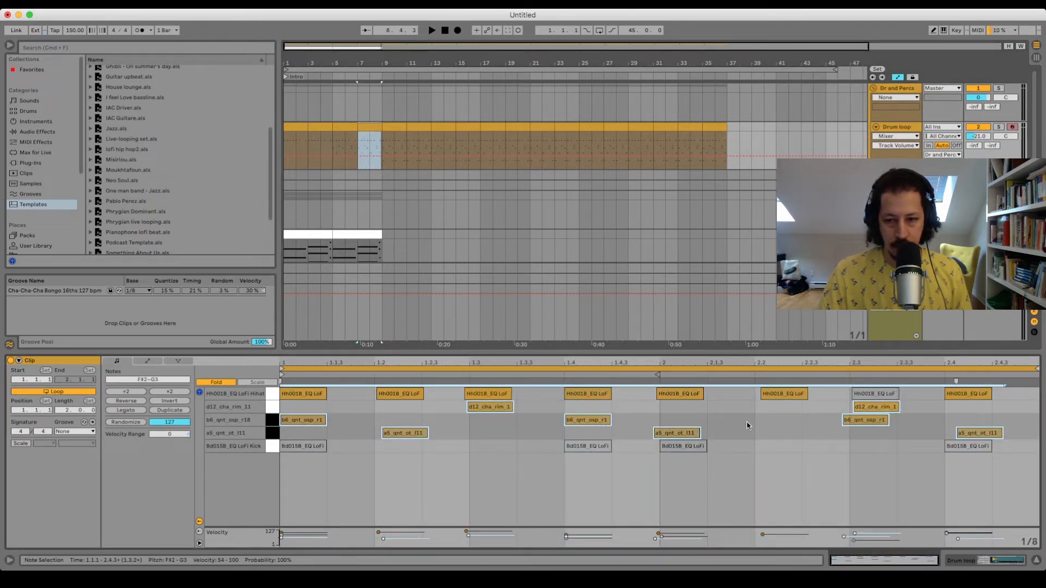
Add a locator at bar 9 and name it Chorus
left_click(382, 147)
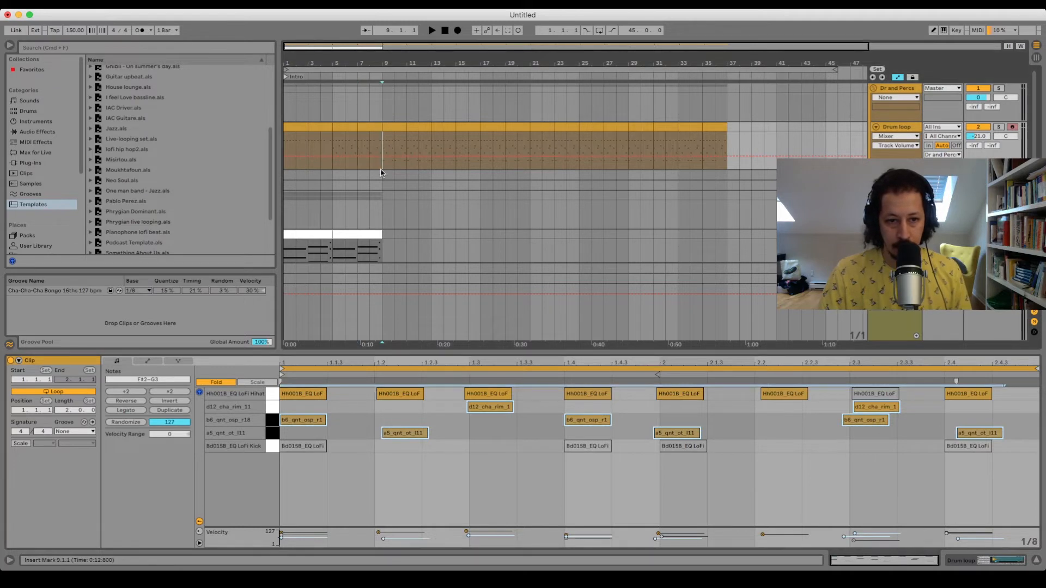
right_click(381, 75)
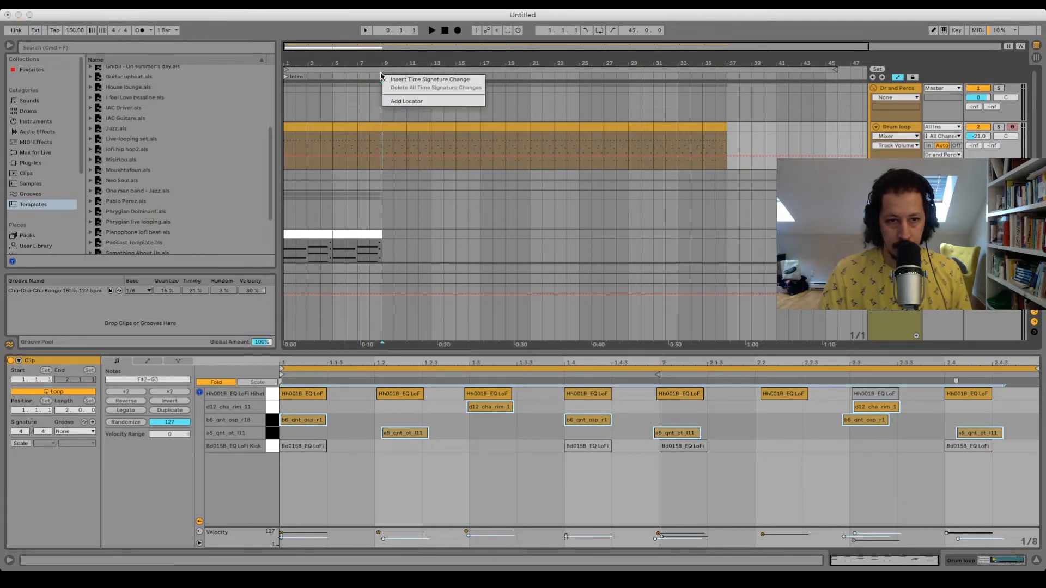
left_click(436, 102)
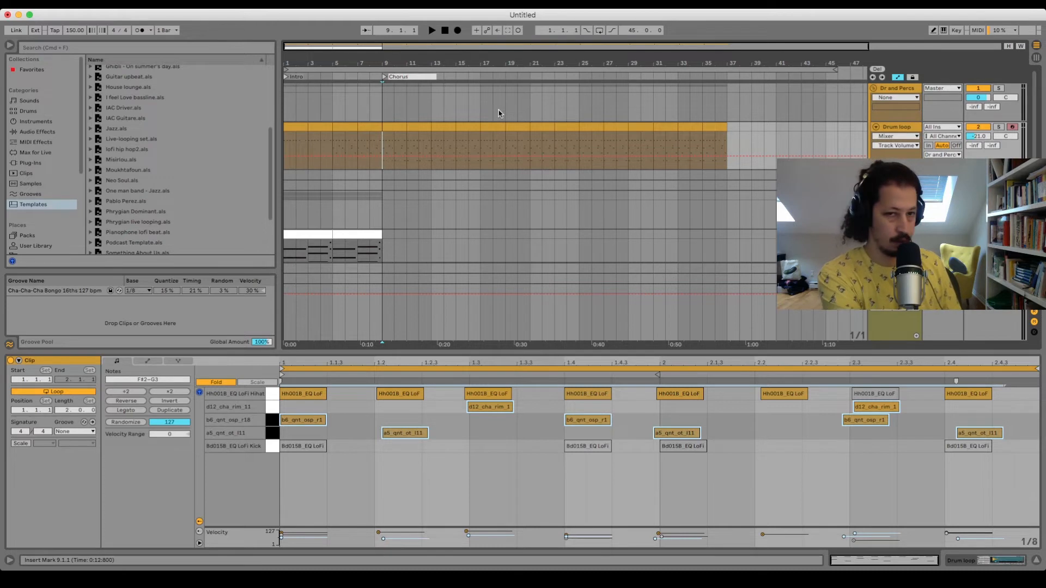
key("Return")
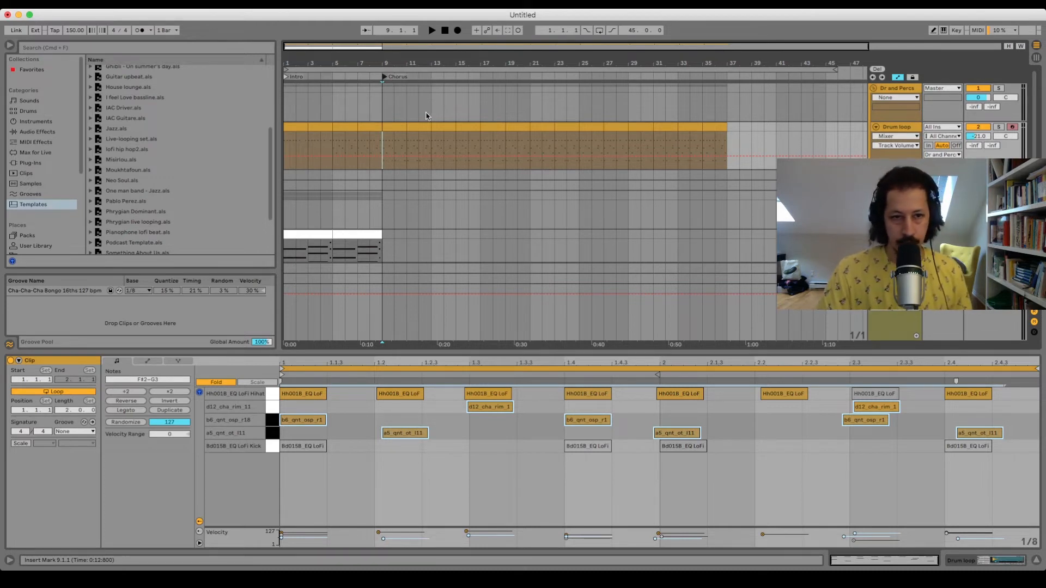
Reactivate the last kick note in the drum loop clip of bars 7 to 8 and play the intro through into the Chorus
left_click(371, 125)
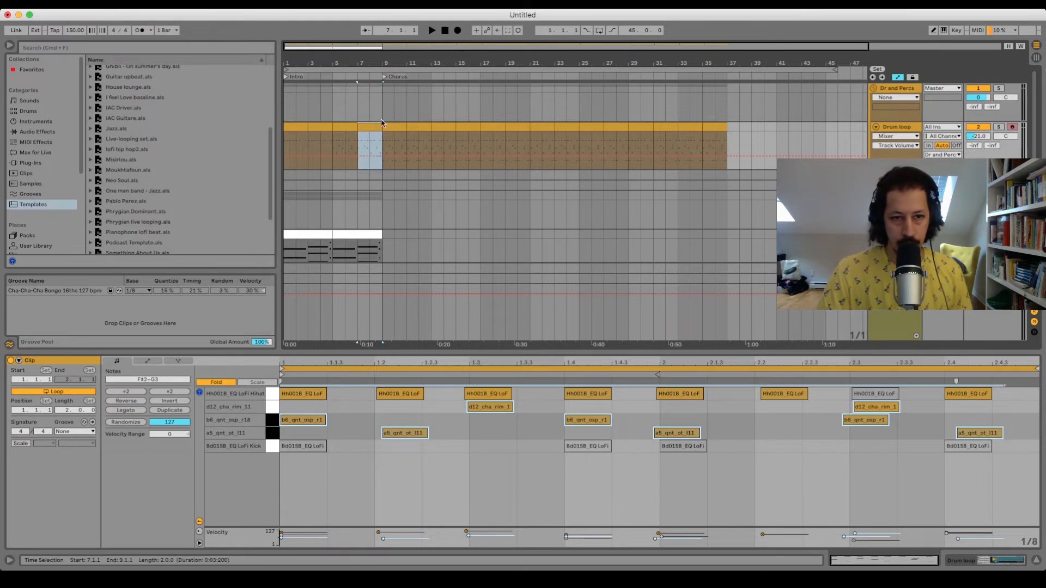
left_click(961, 448)
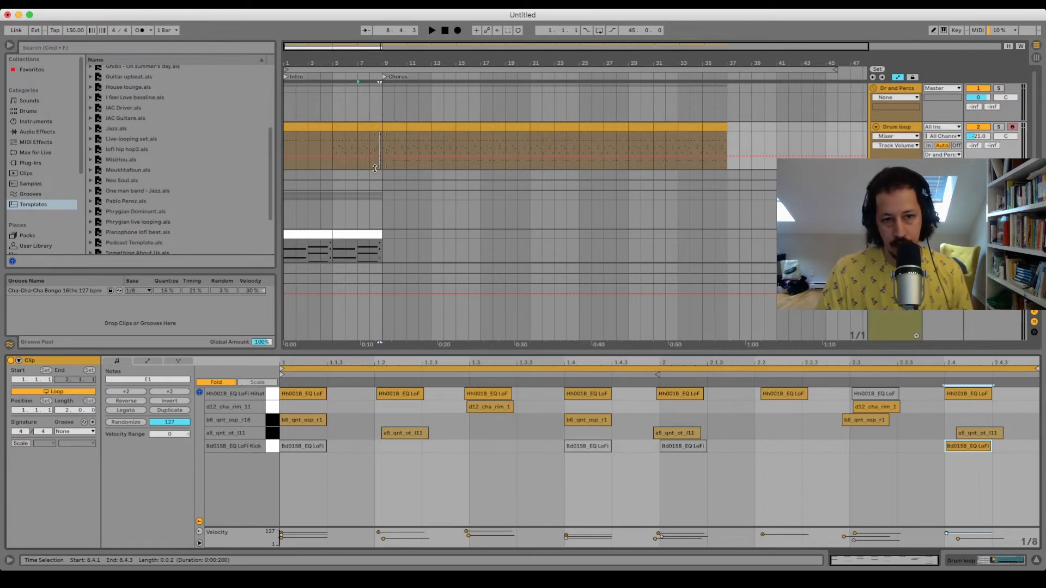
left_click(288, 167)
key("space")
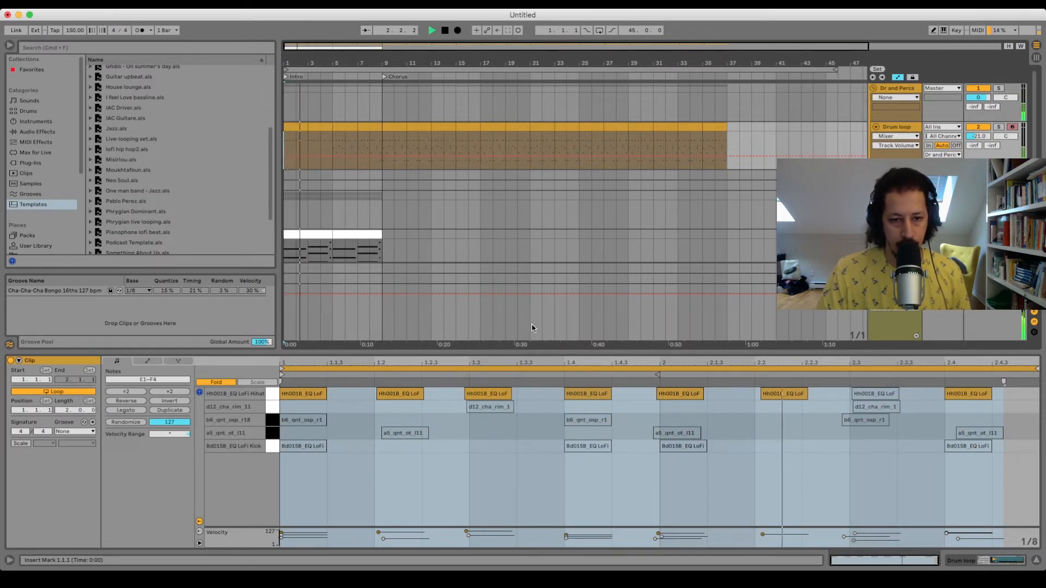
left_click_drag(522, 352, 522, 383)
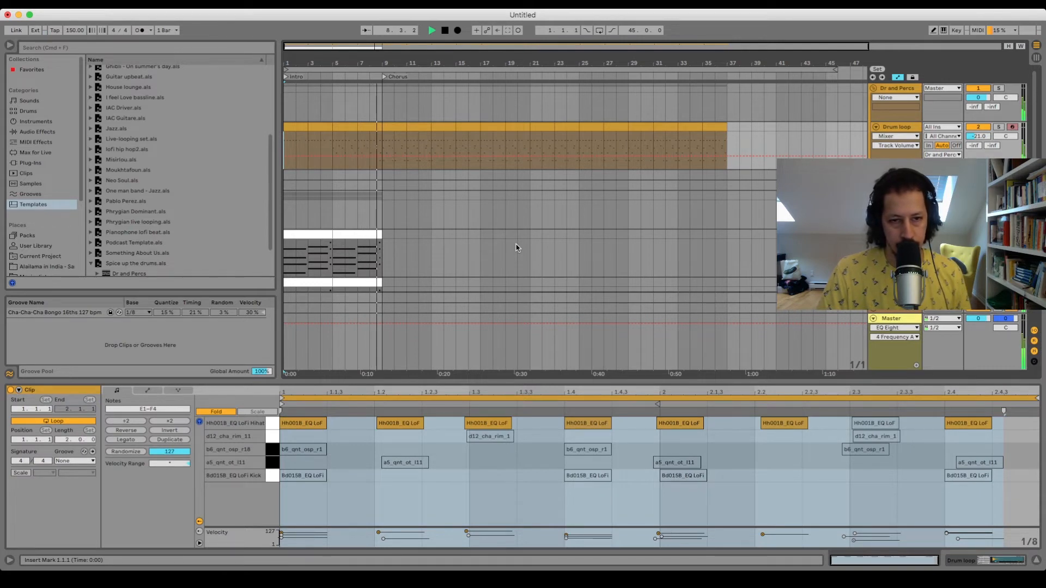
key("space")
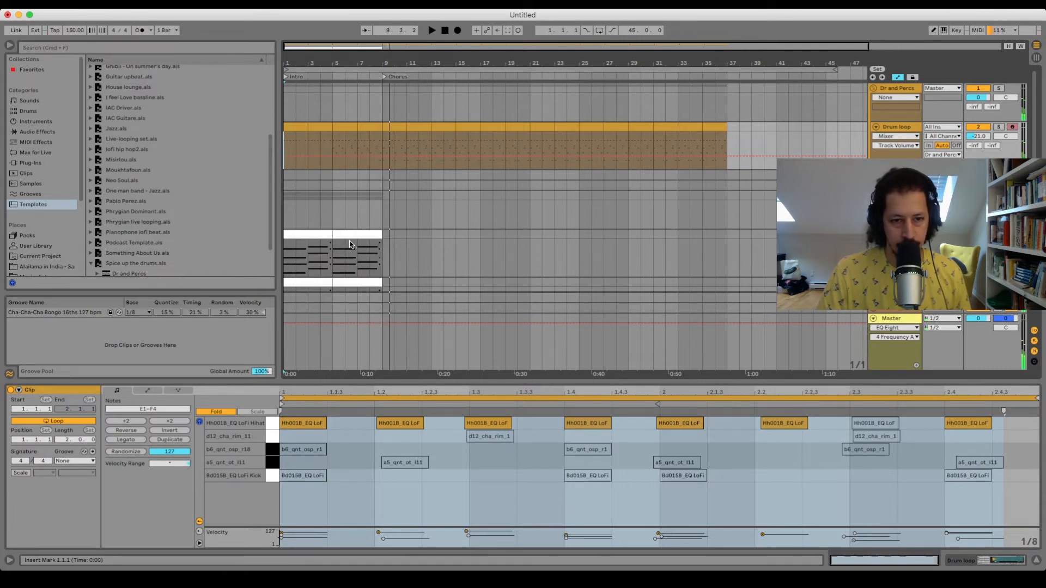
Duplicate the piano's Left and Right clips of bars 5 to 8 together seven times, filling the tracks up to bar 37
left_click(344, 234)
scroll(396, 229, "down", 3)
left_click(365, 221, "shift")
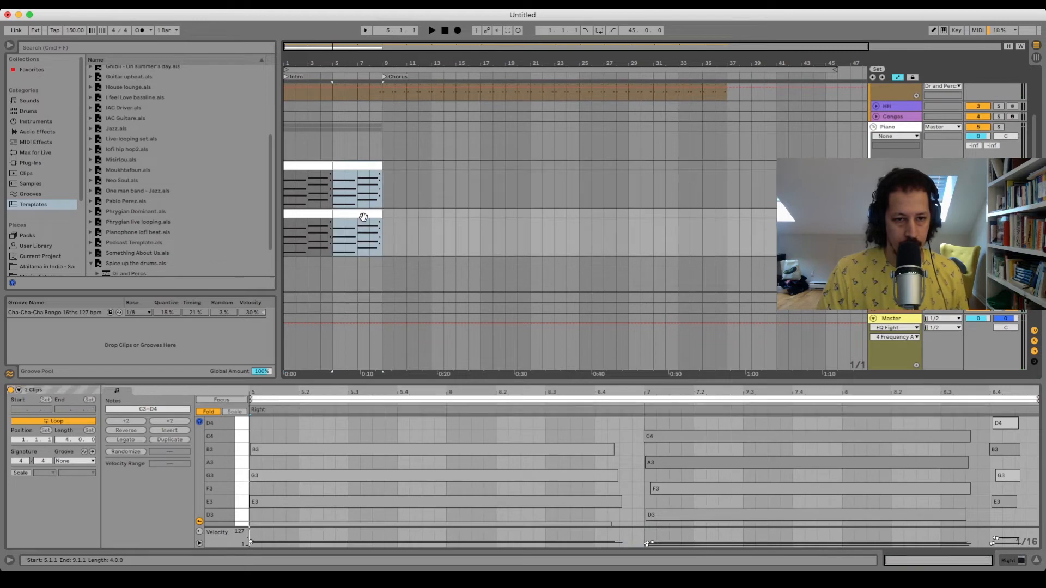
key("super+d")
key("super+d")
key("super+d")
key("super+d")
key("super+d")
key("super+d")
key("super+d")
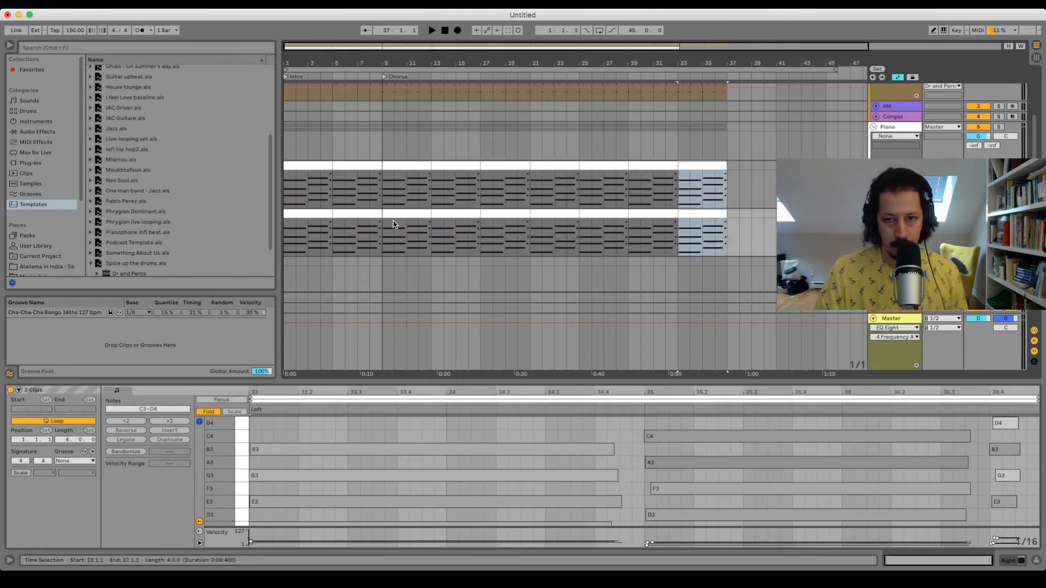
Copy the SM101_top174_hh202 hi-hat clip from the Session to the Chorus start at bar 9 on the HH Arrangement track
scroll(387, 188, "up", 3)
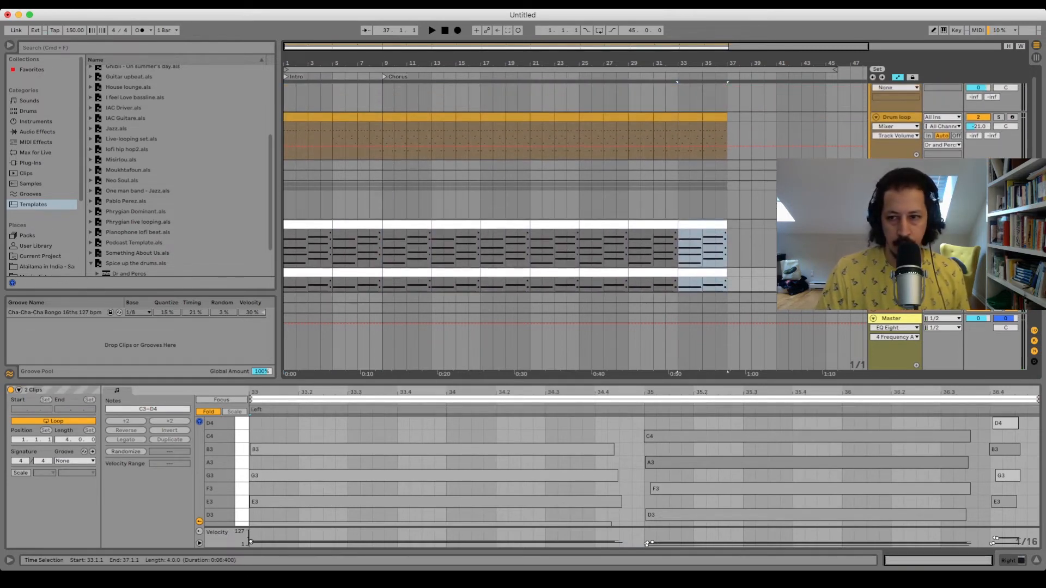
key("Tab")
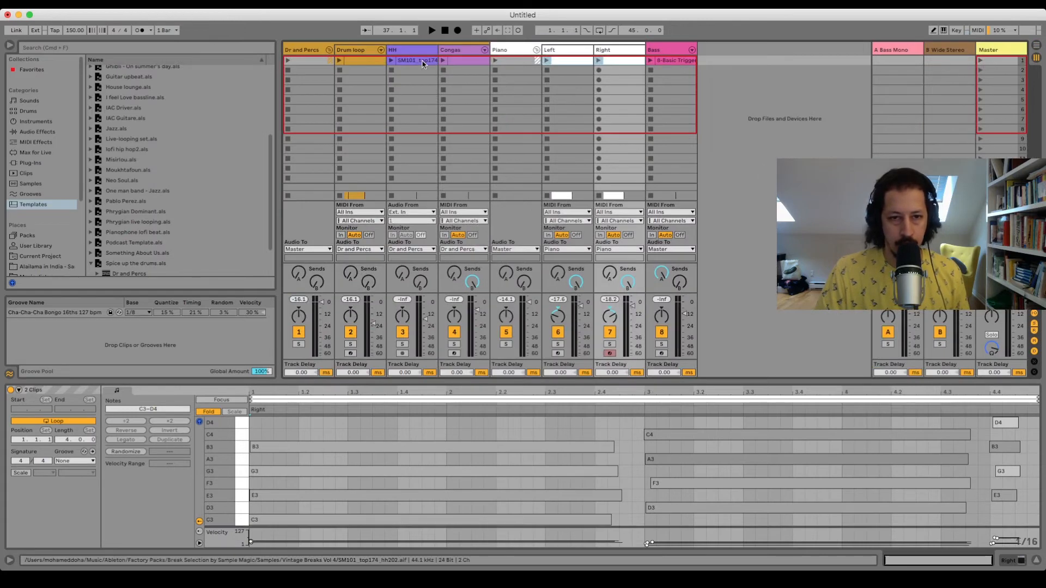
key("Tab")
left_click_drag(419, 60, 384, 179)
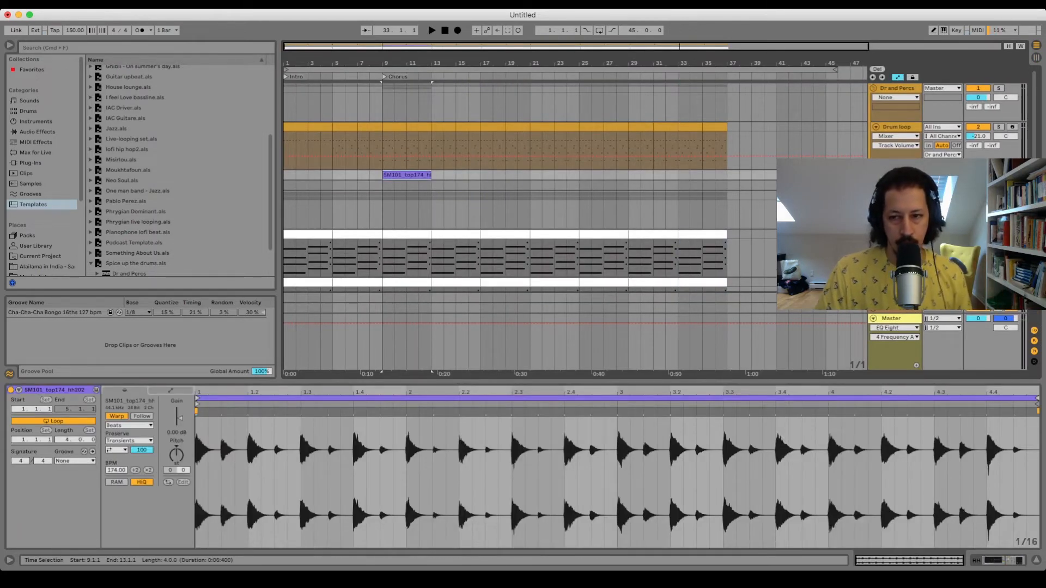
Unfold the HH track and duplicate its bar 9 clip six times so the hi-hats run up to bar 37
left_click(876, 175)
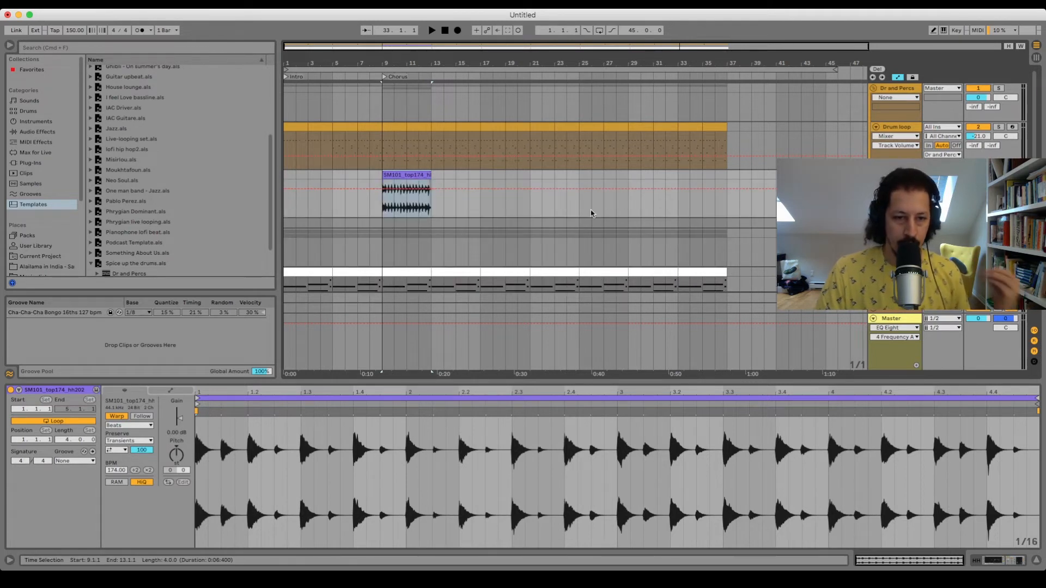
left_click(414, 176)
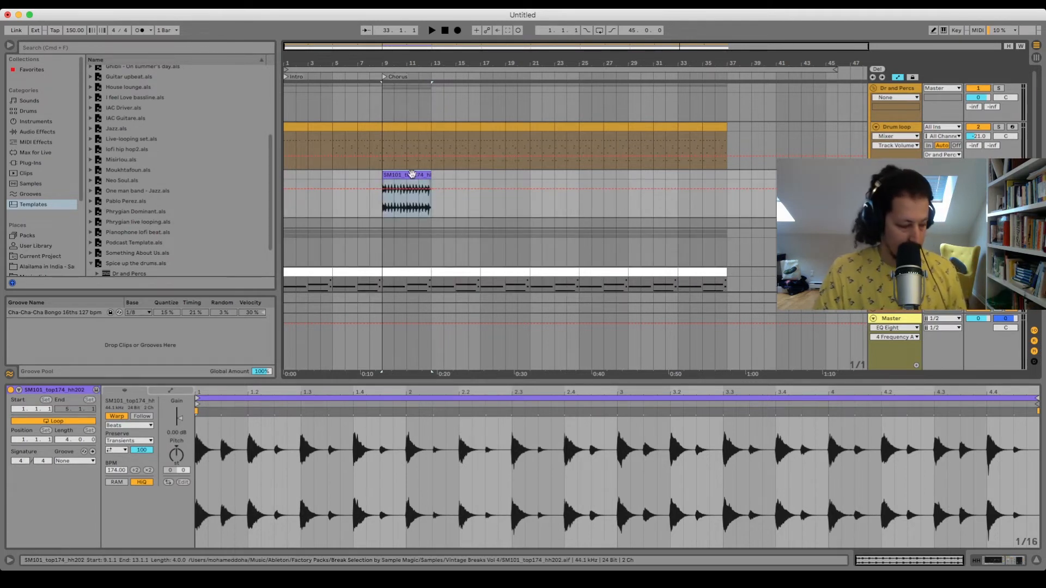
key("super+d")
key("super+d")
key("super+d")
key("super+d")
key("super+d")
key("super+d")
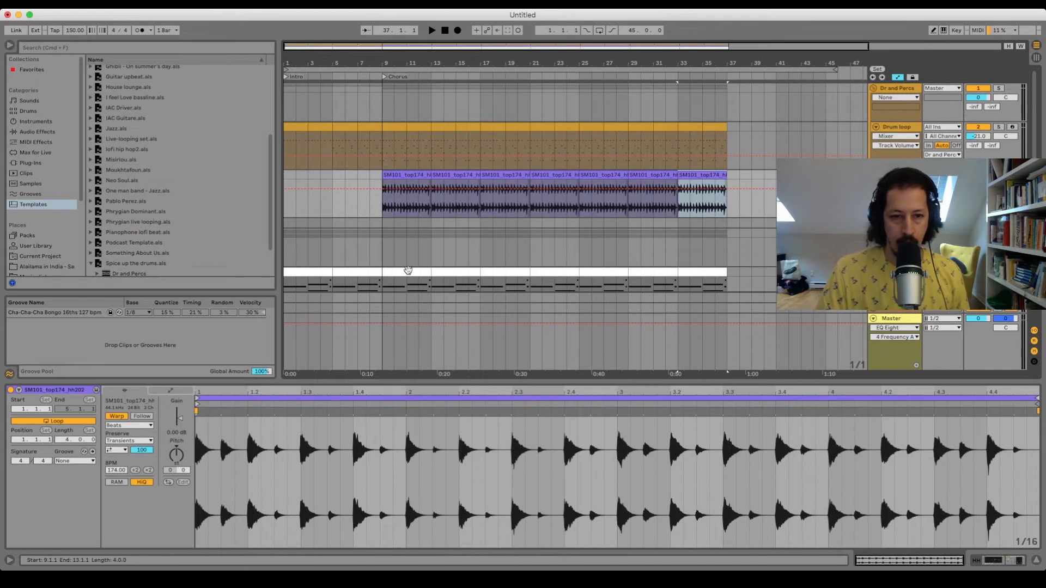
scroll(409, 252, "down", 2)
scroll(401, 150, "up", 1)
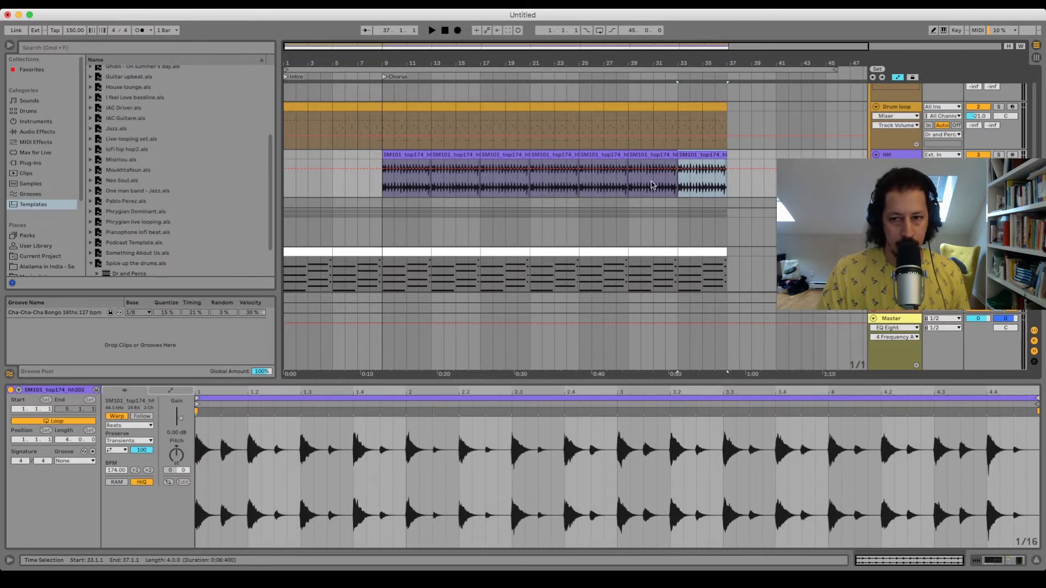
Play the arrangement from bar 5 into the Chorus to hear the hi-hats come in
key("Tab")
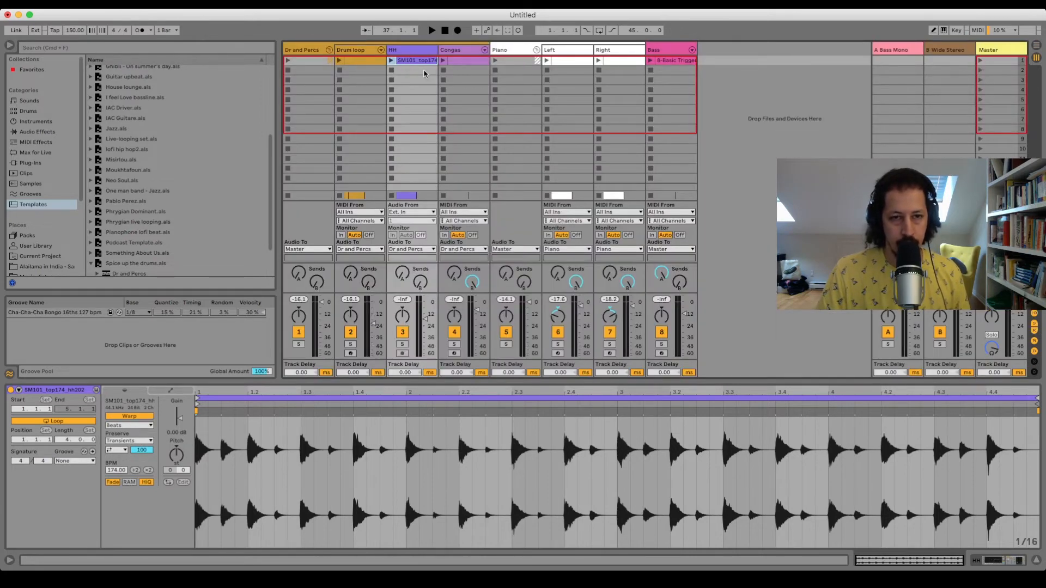
key("Tab")
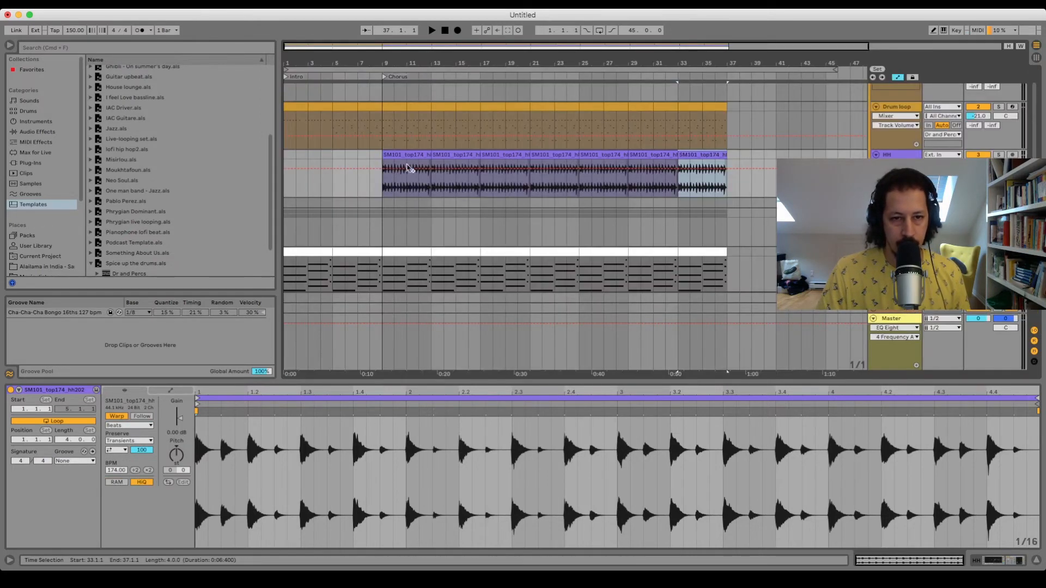
left_click(333, 173)
key("space")
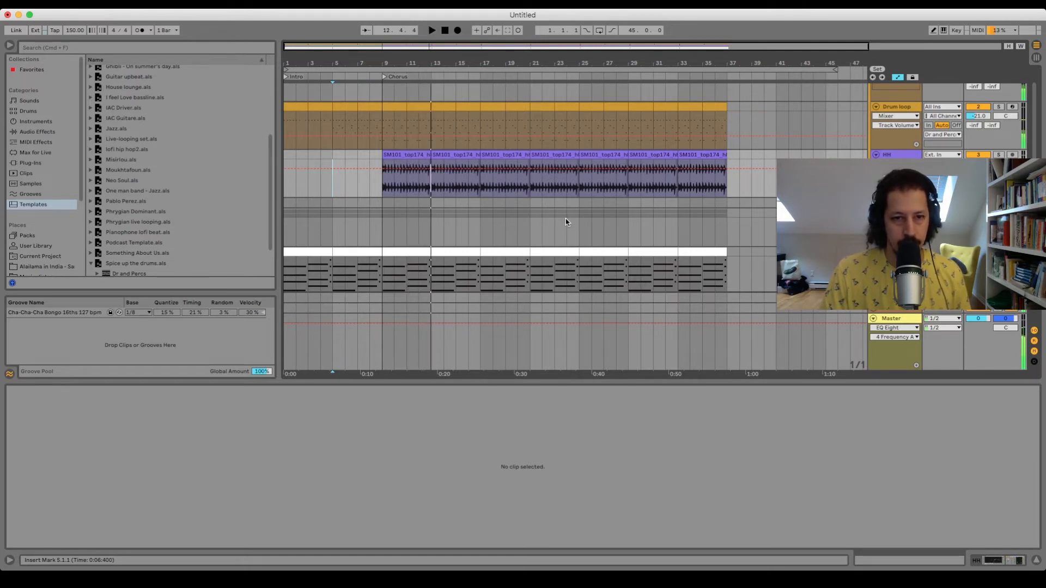
Copy the B-Basic Trigger Bass clip from the Session to bar 13 on the Bass Arrangement track and duplicate it five times up to bar 37
key("Tab")
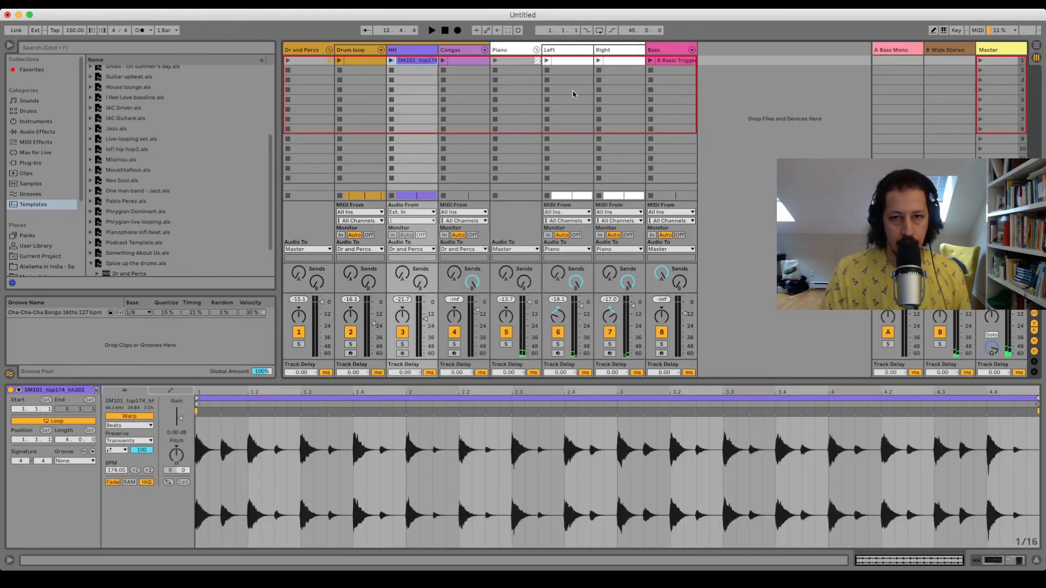
left_click_drag(682, 63, 432, 253)
key("Tab")
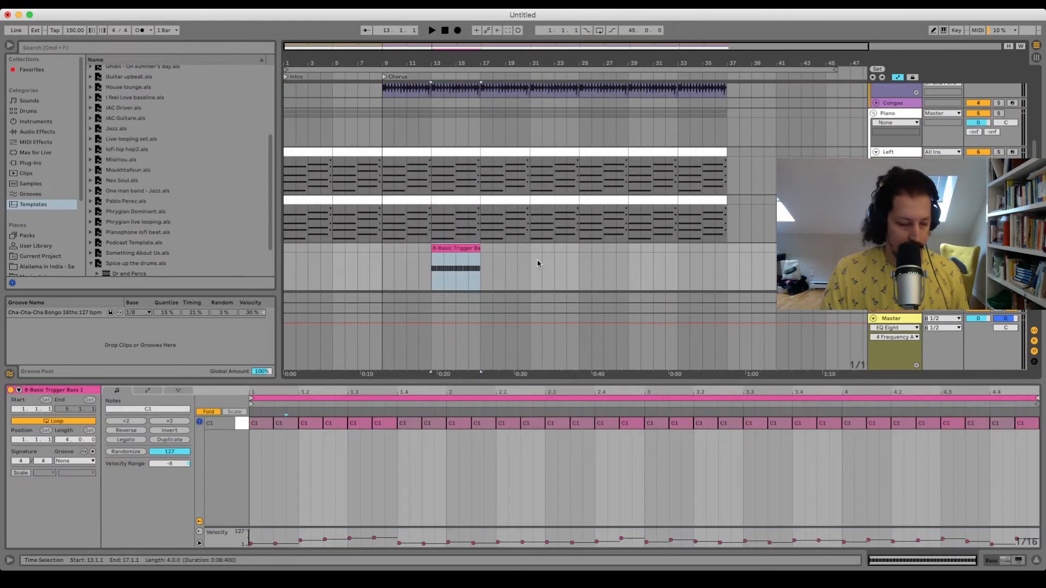
key("super+d")
key("super+d")
key("super+d")
key("super+d")
key("super+d")
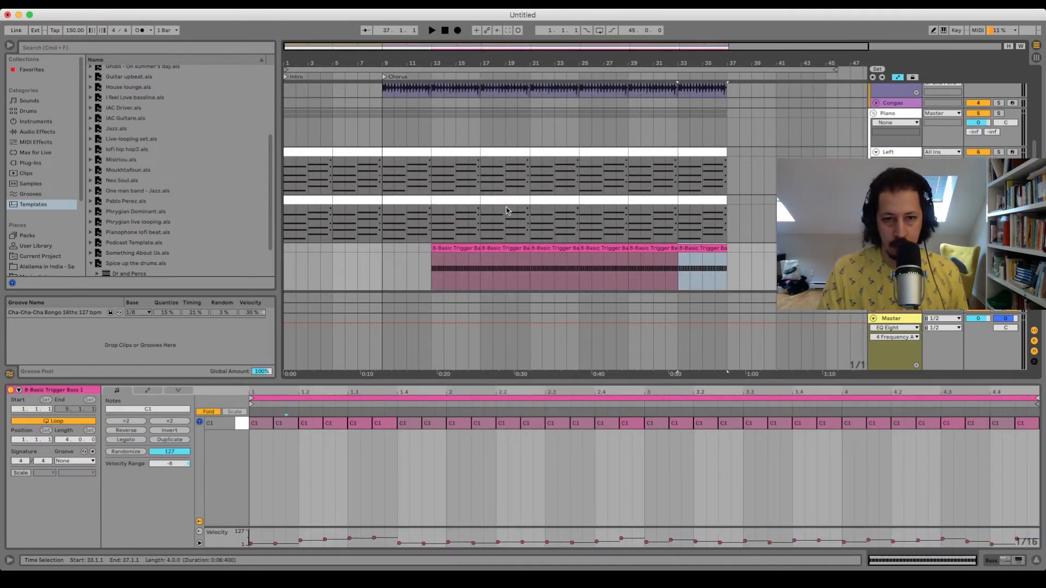
Give the arrangement more height and delete the first bass clip at bar 13, so the bass starts at bar 17
scroll(508, 212, "up", 2)
scroll(482, 191, "up", 1)
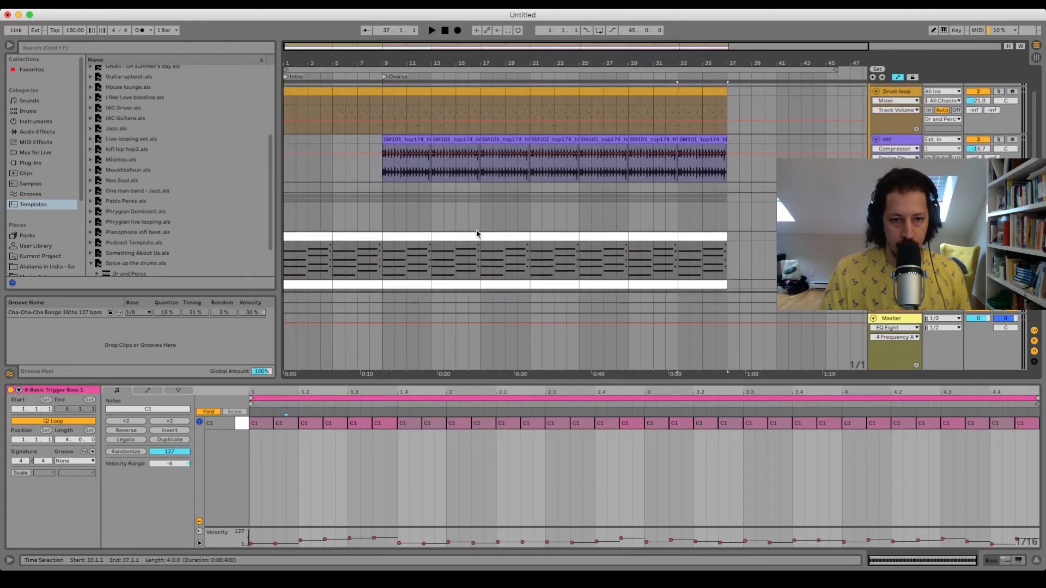
scroll(478, 233, "down", 2)
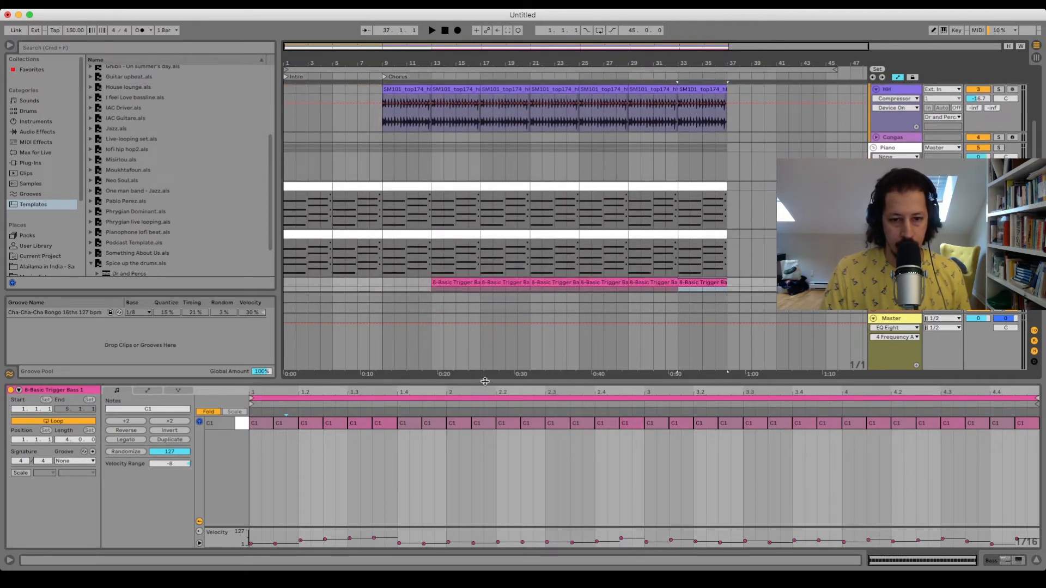
left_click_drag(485, 382, 482, 441)
left_click(472, 284)
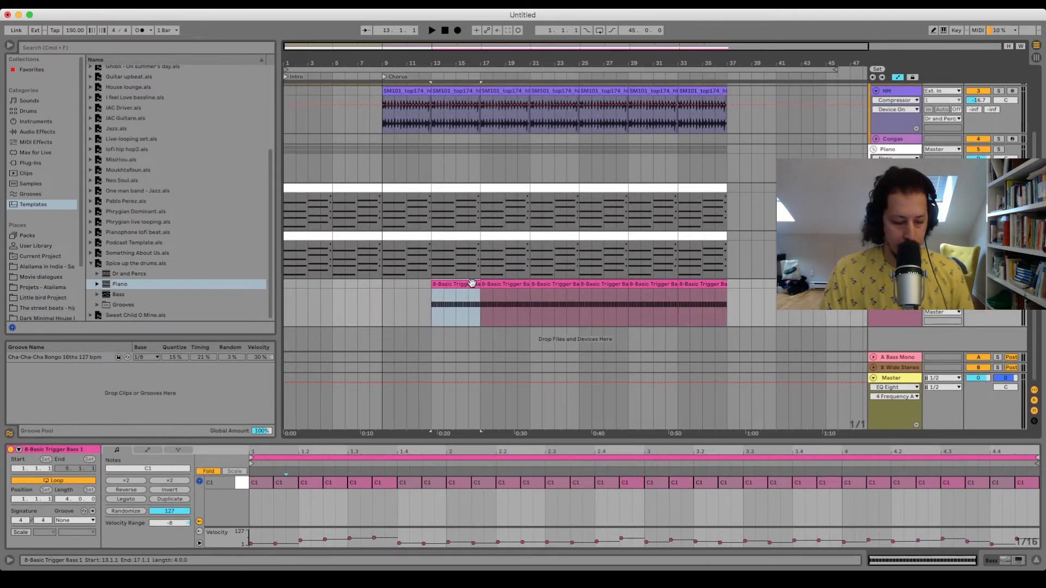
key("Delete")
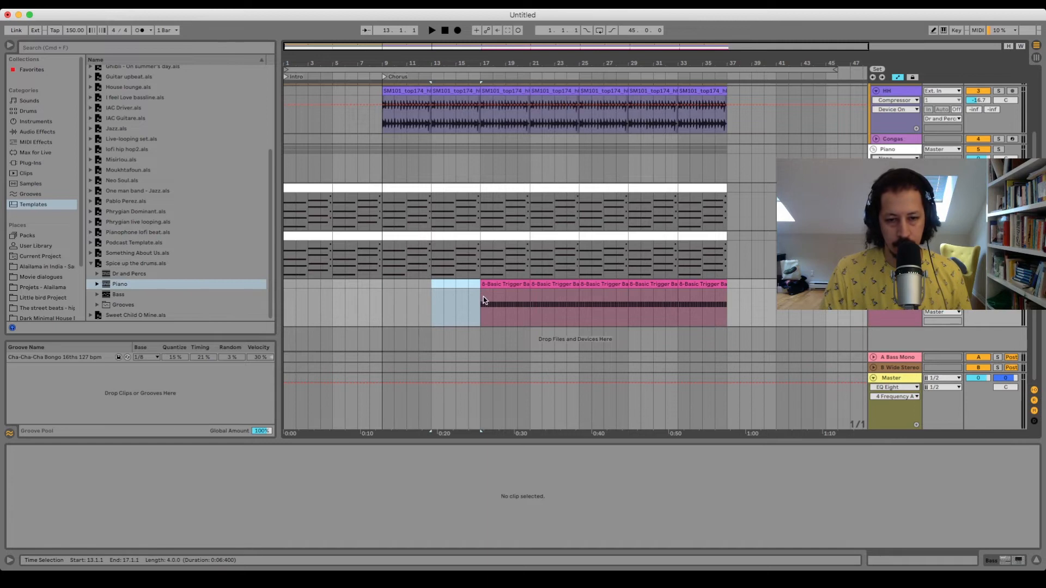
left_click(464, 305)
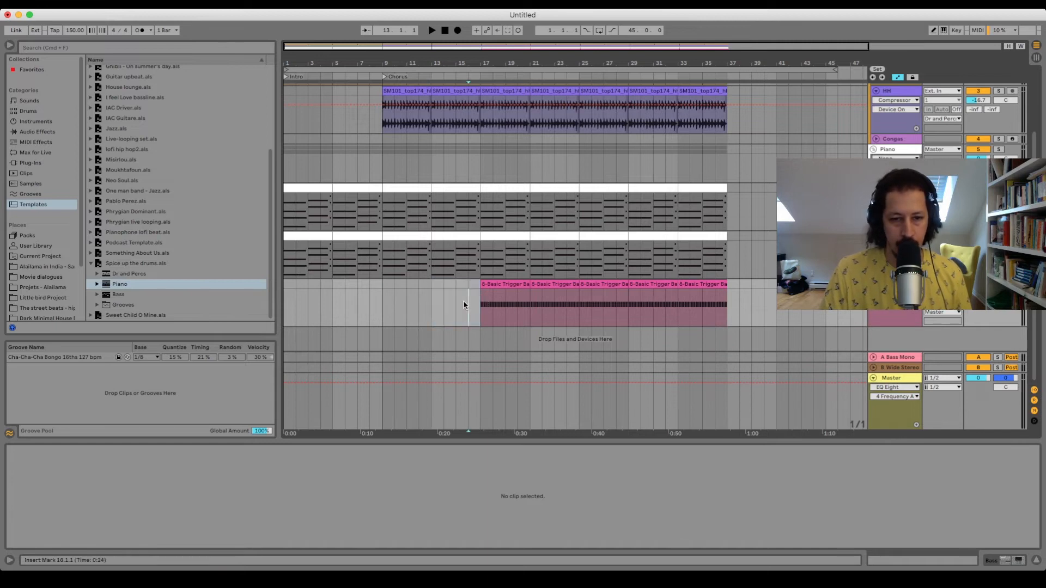
Play the arrangement from bar 1 through the Chorus until after the bass comes in at bar 17
left_click(289, 296)
key("space")
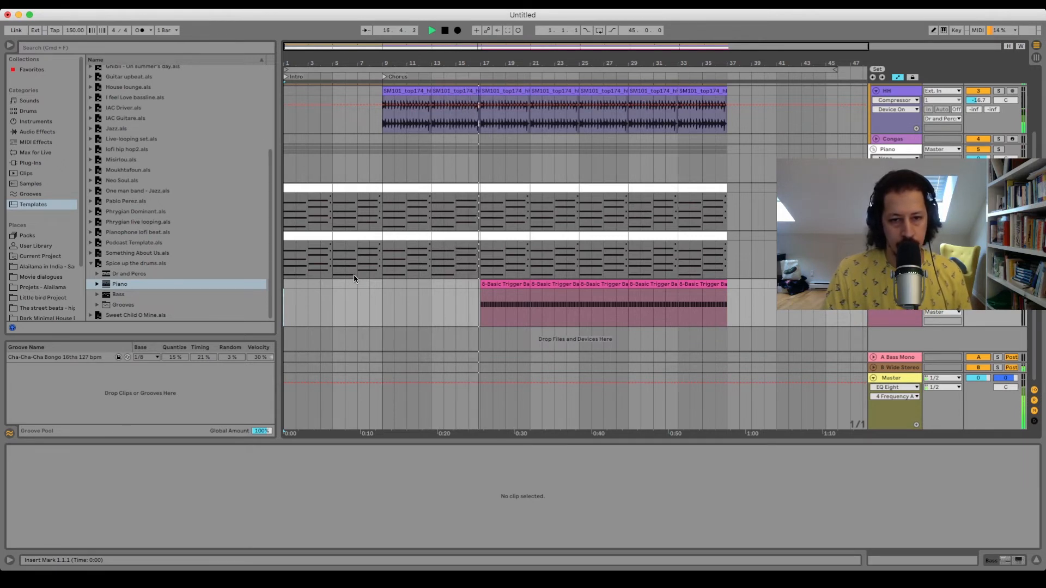
left_click(456, 297)
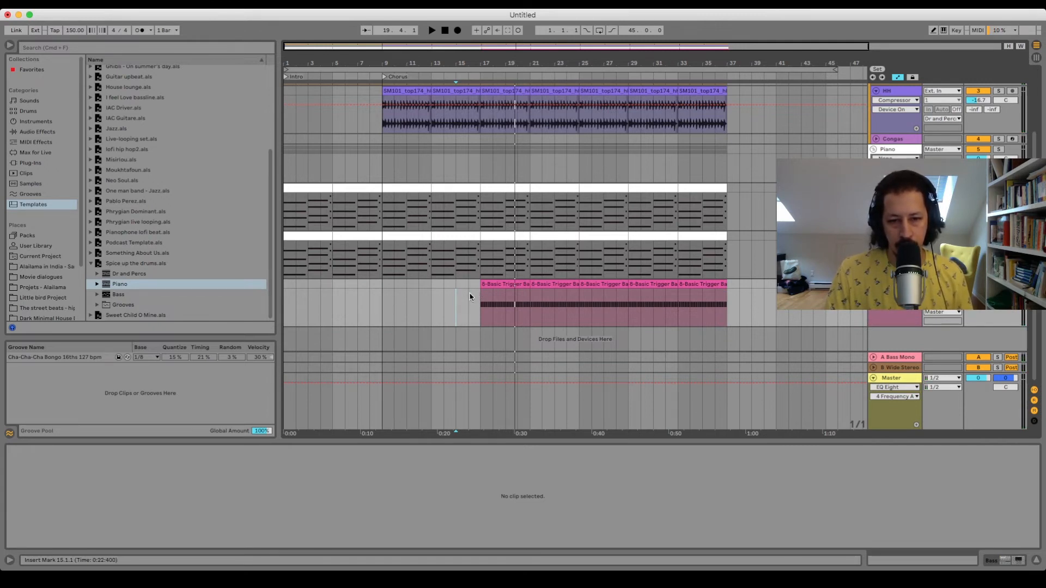
Automate the Master's EQ Eight device switch to be on only from bar 15 to bar 17 and off everywhere else
left_click(891, 382)
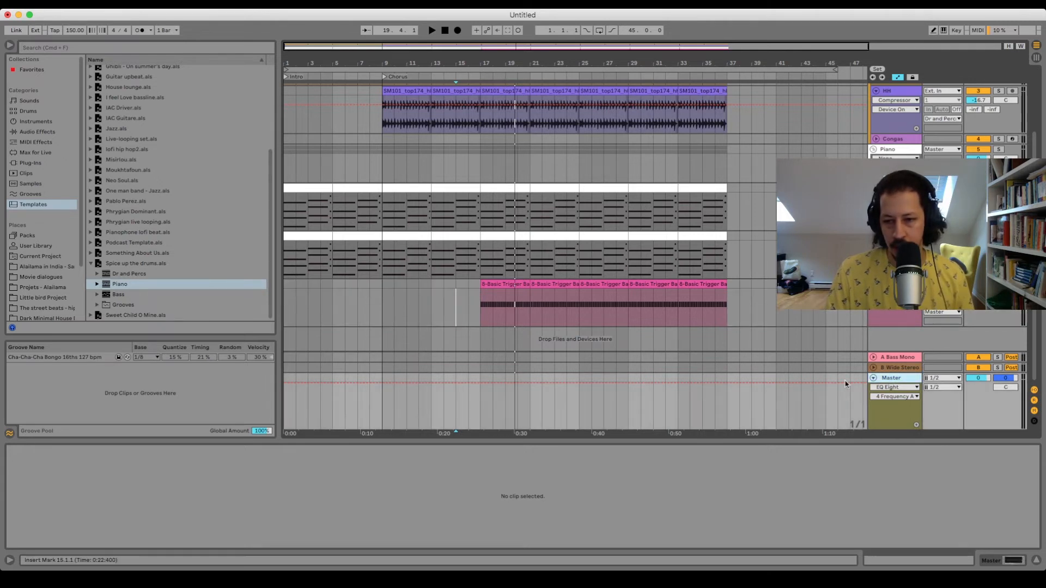
left_click(996, 561)
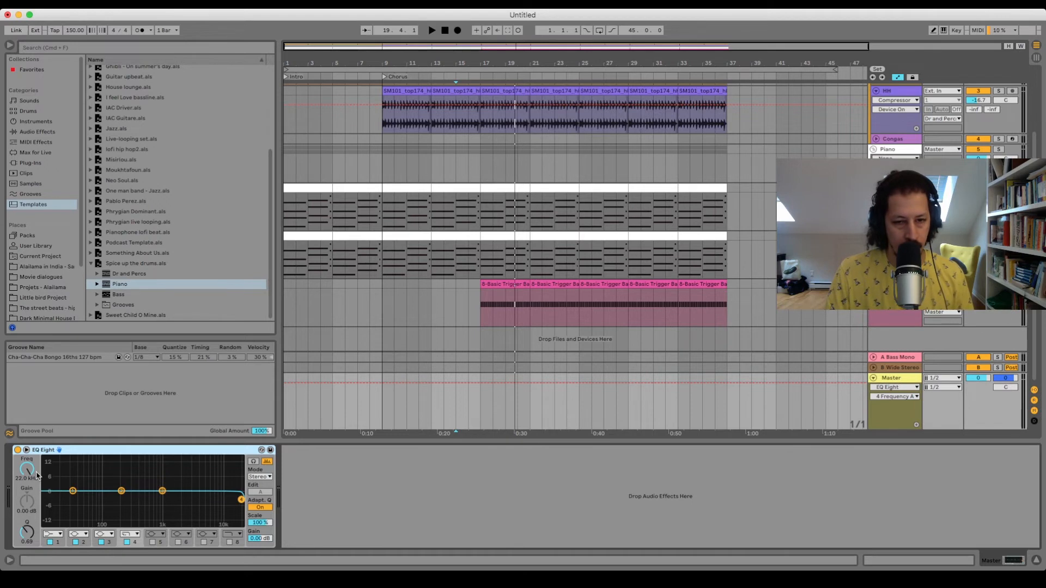
right_click(18, 451)
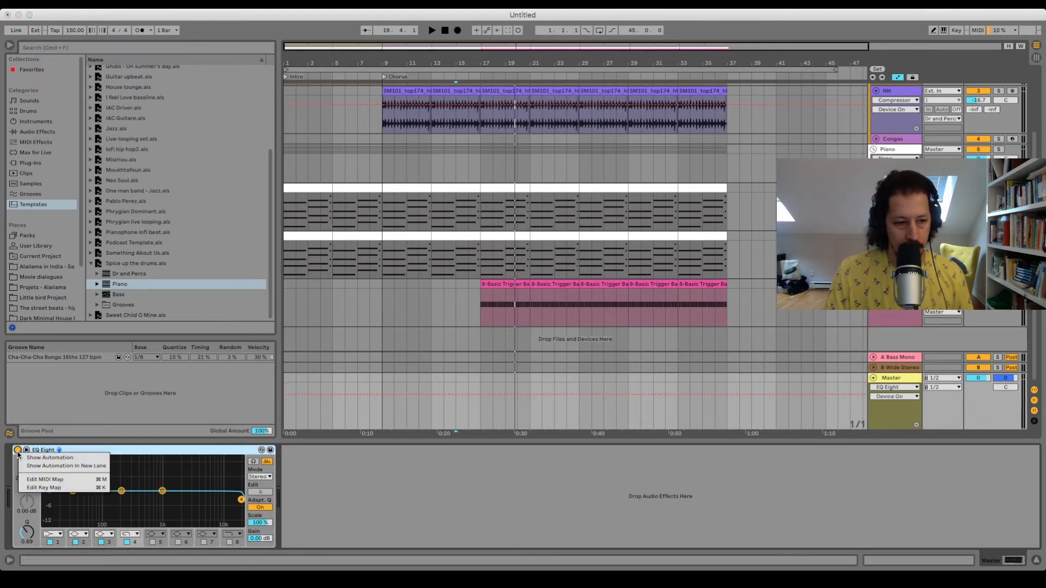
left_click(47, 460)
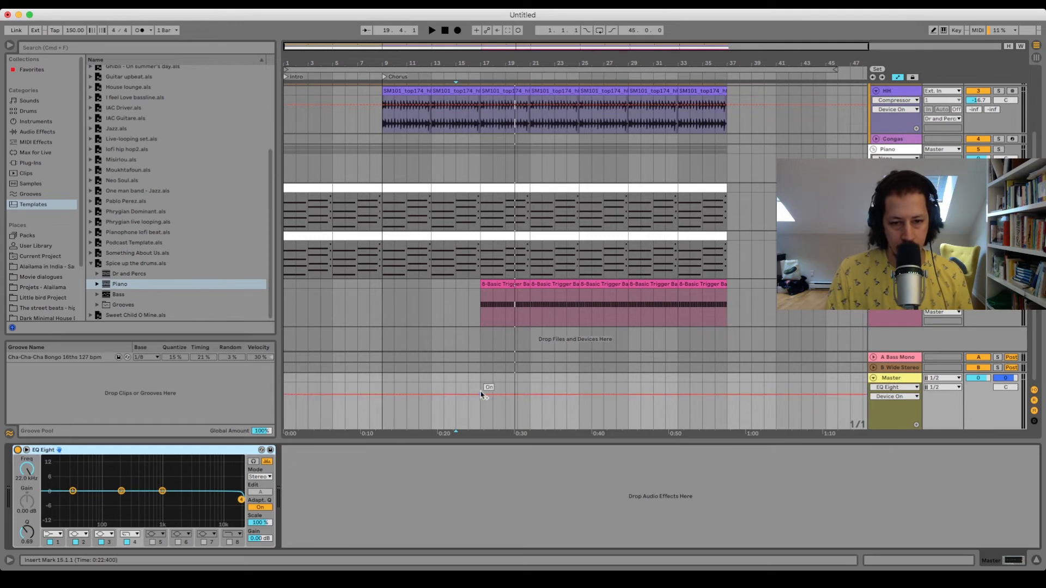
left_click_drag(490, 397, 480, 418)
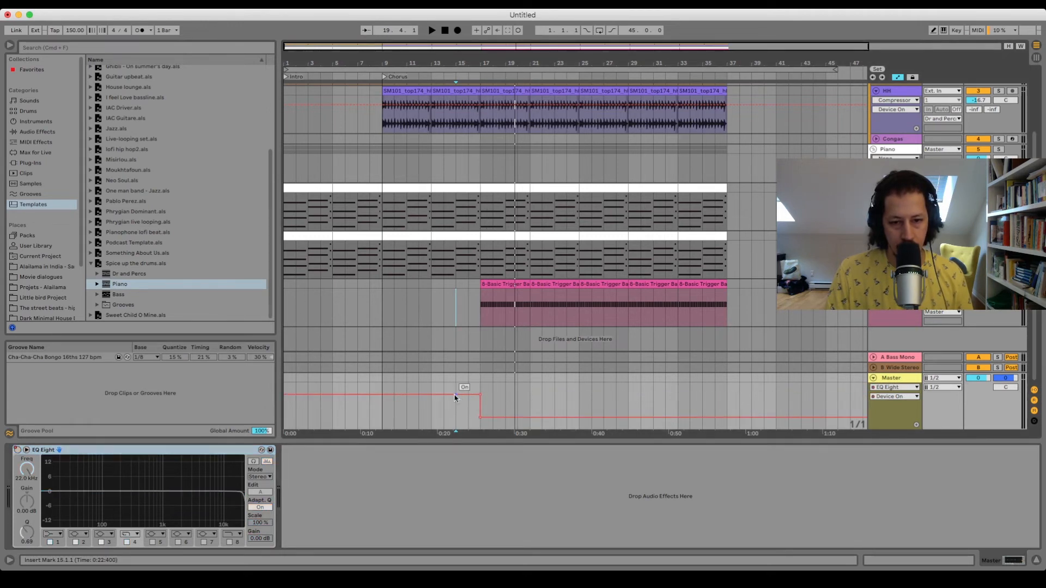
left_click_drag(447, 395, 447, 417)
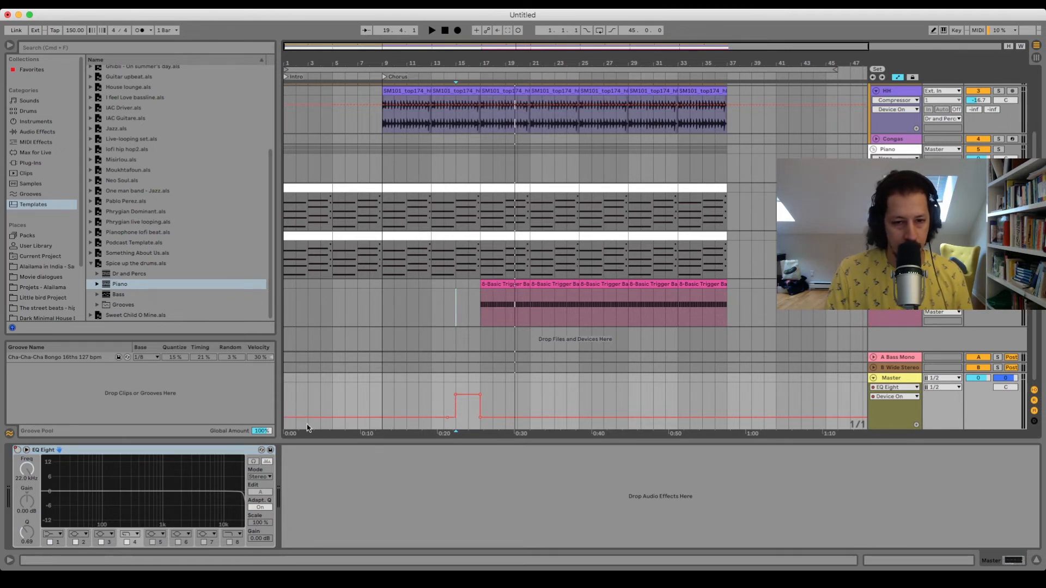
Automate the Master EQ Eight's band 4 frequency to ramp down from 22.0 kHz between bars 13 and 17, jumping back up at bar 17
left_click(468, 386)
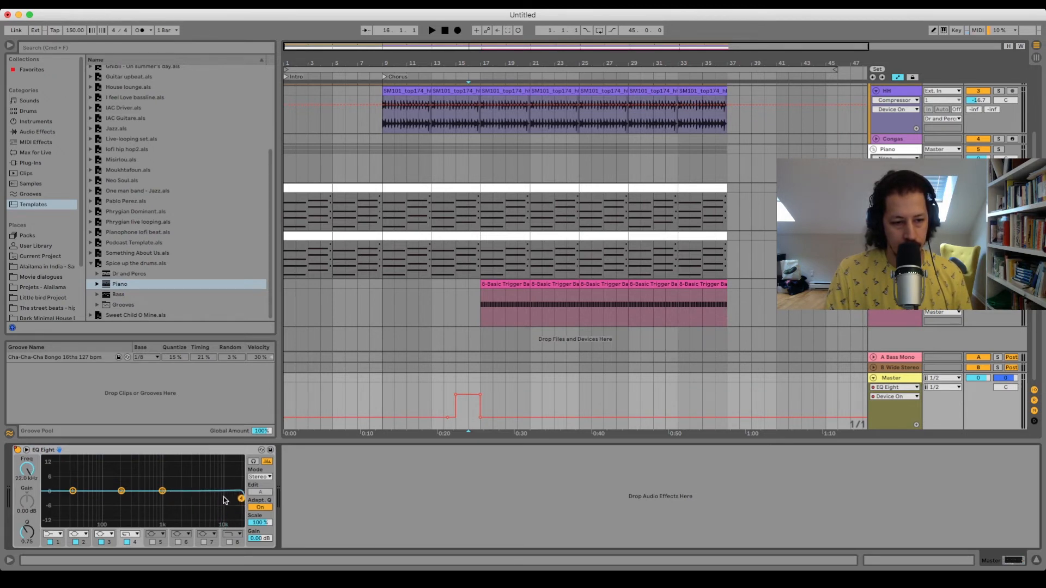
left_click(27, 474)
right_click(29, 472)
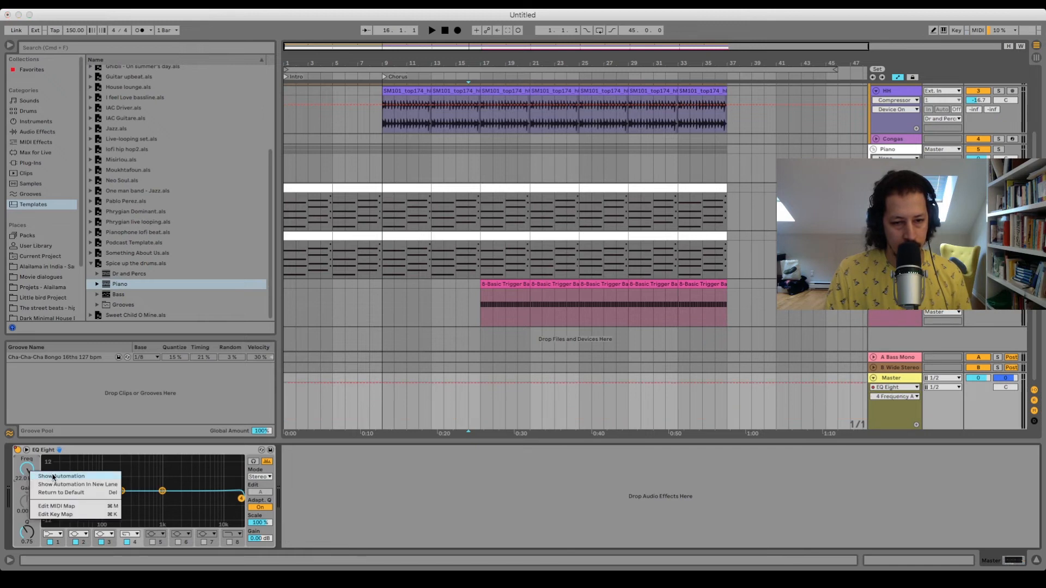
left_click(52, 477)
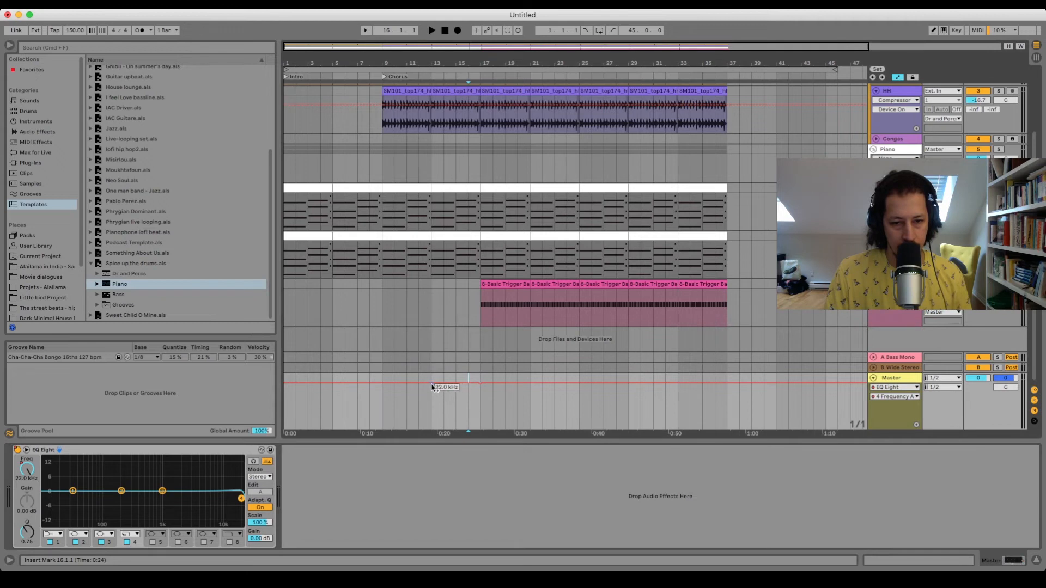
left_click_drag(469, 385, 480, 406)
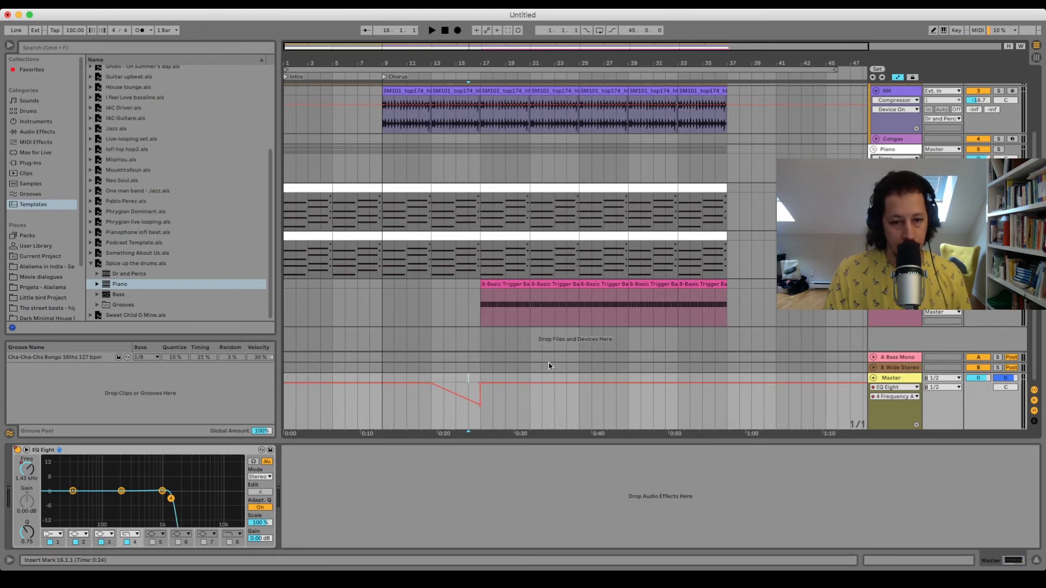
Play from the Chorus start at bar 9 past bar 17 to hear the Master filter sweep, and stop playback
left_click(383, 399)
key("space")
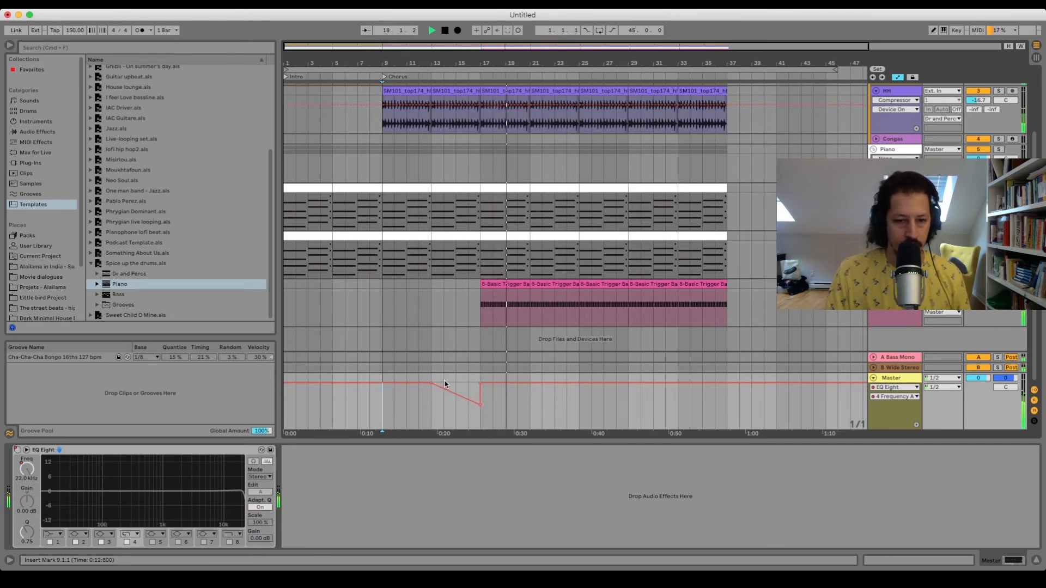
key("space")
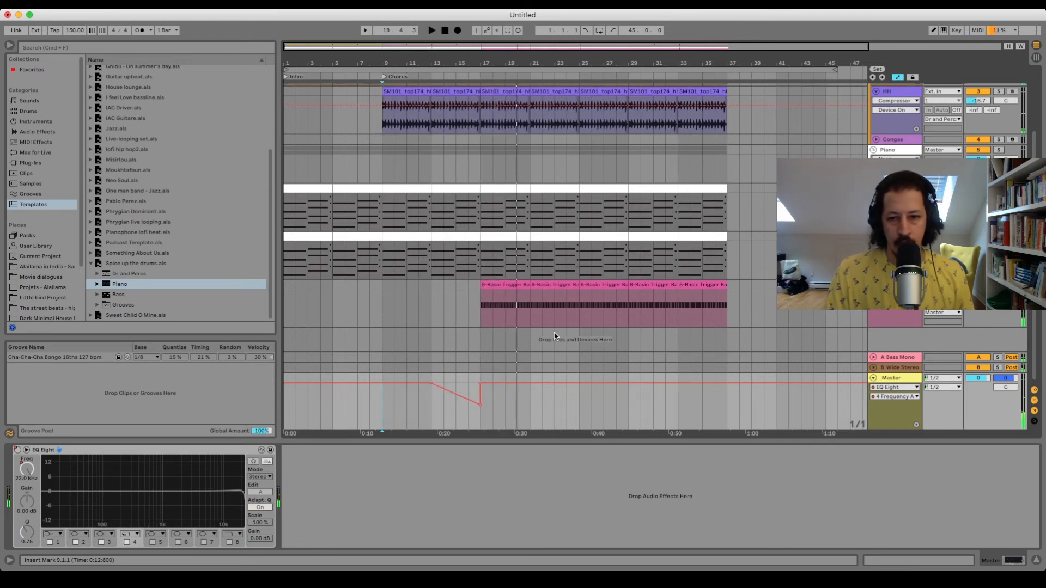
Fold the Piano group and copy the congas clip from the Session to bar 17 on the Congas Arrangement track
scroll(542, 339, "up", 1)
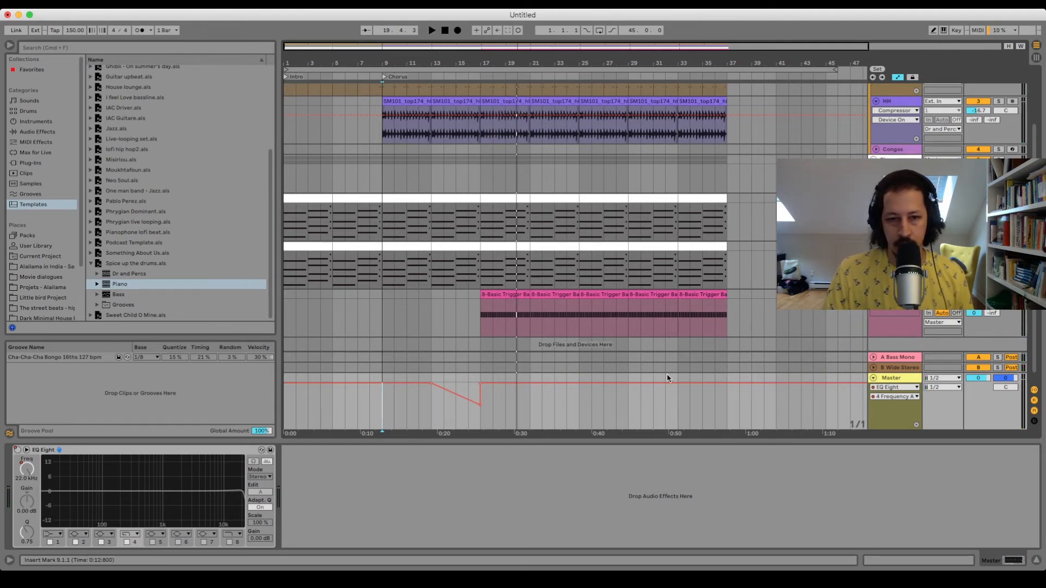
scroll(734, 263, "up", 3)
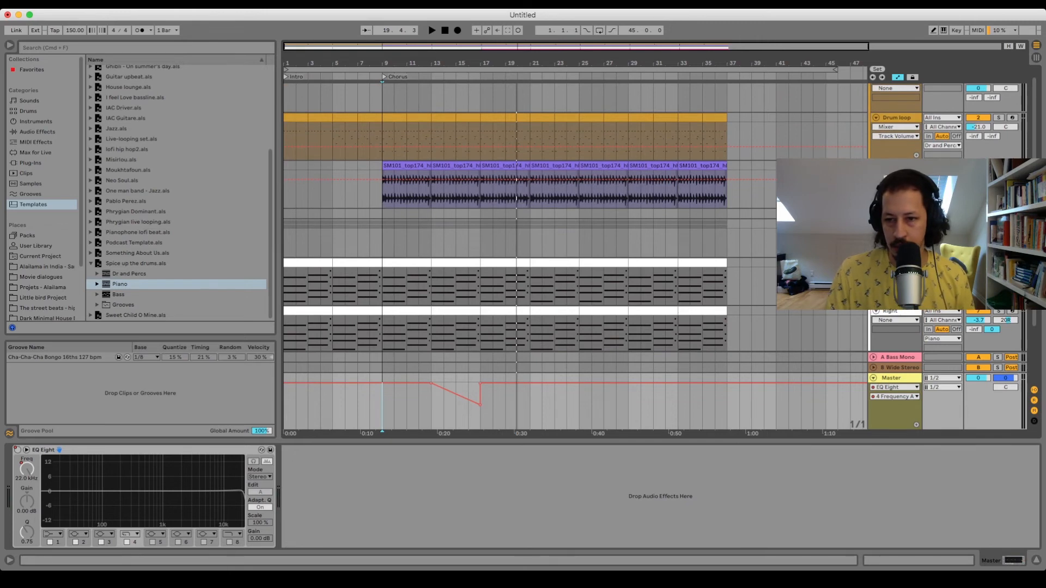
left_click(873, 224)
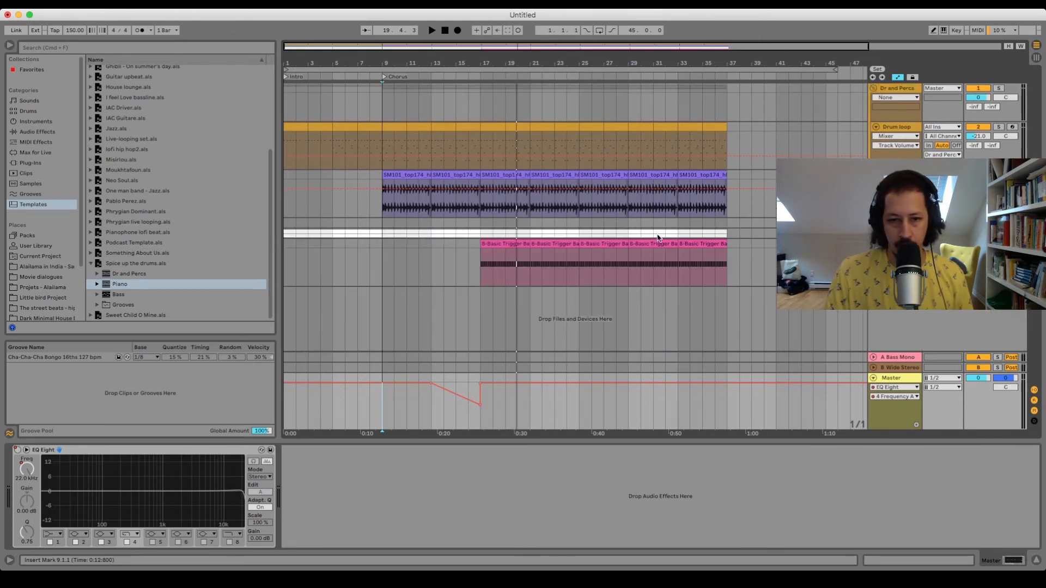
key("Tab")
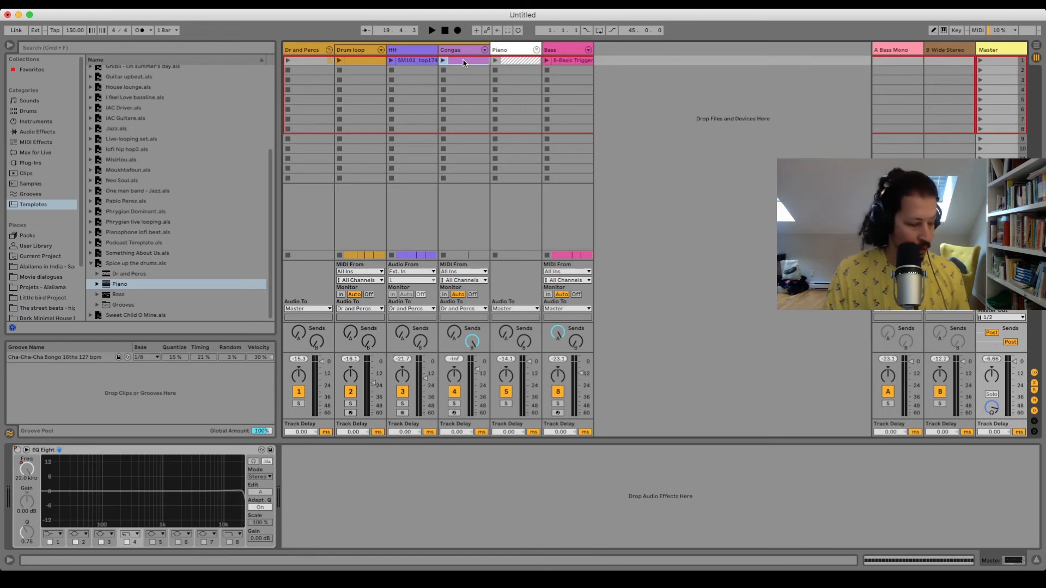
key("Tab")
left_click(491, 231)
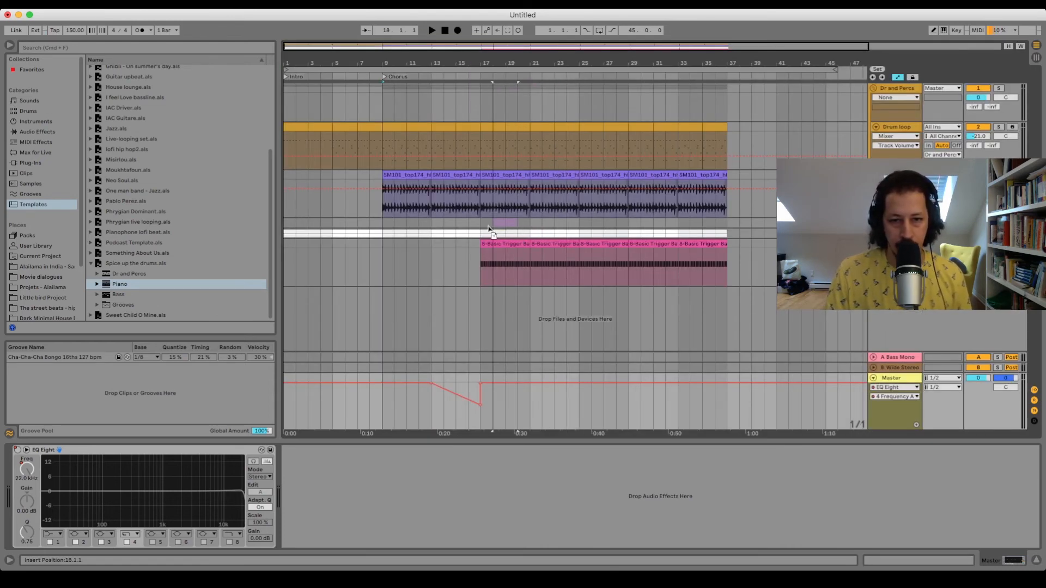
left_click(483, 227)
Duplicate the two-bar congas clip at bar 17 repeatedly until the congas run up to bar 37
left_click(493, 224)
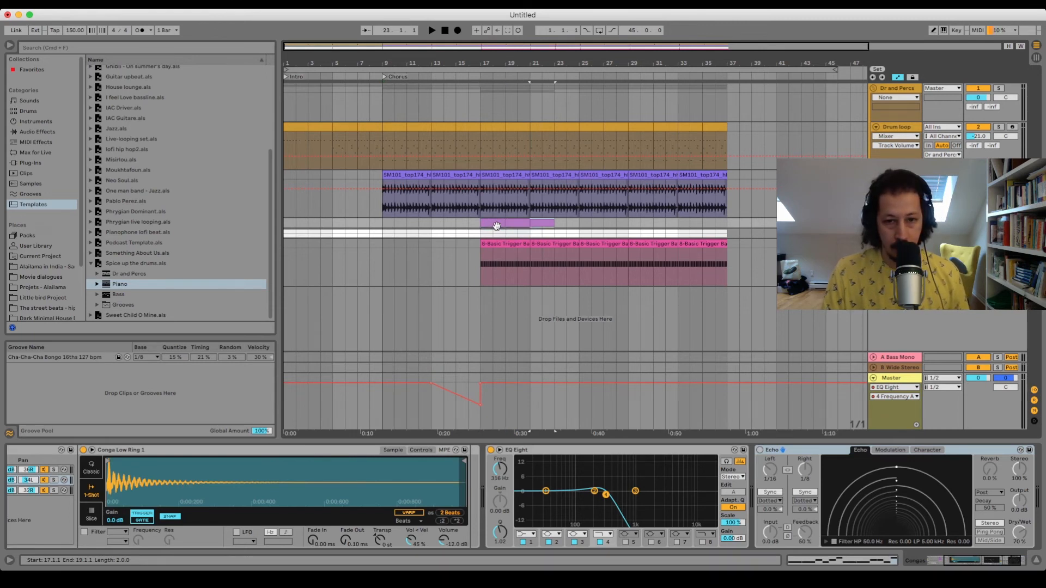
key("super+d")
key("super+d")
key("super+d")
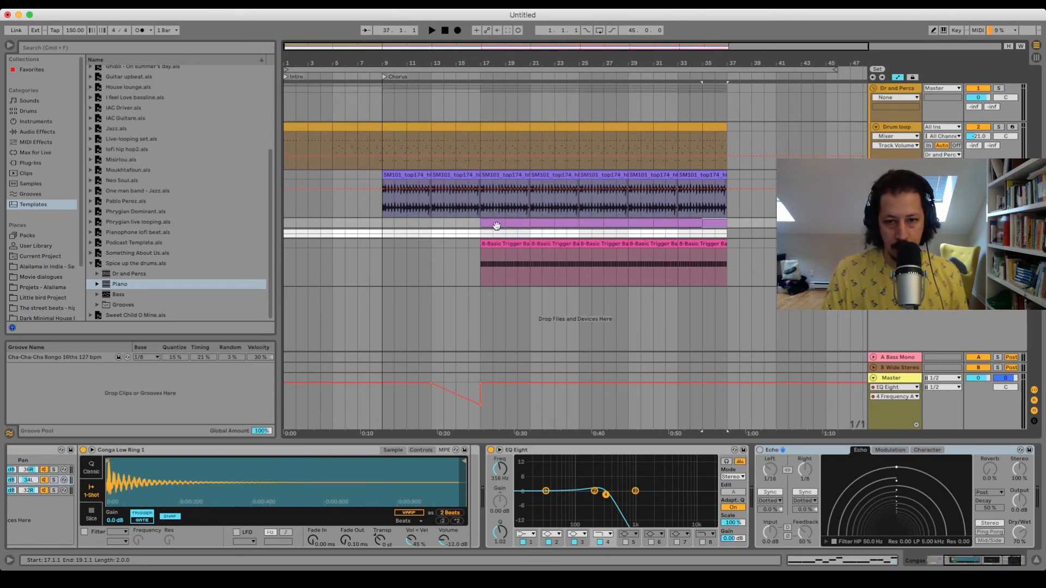
Unfold the Congas track, show its Echo on/off automation, and automate the Echo to switch on at bar 25
left_click(875, 223)
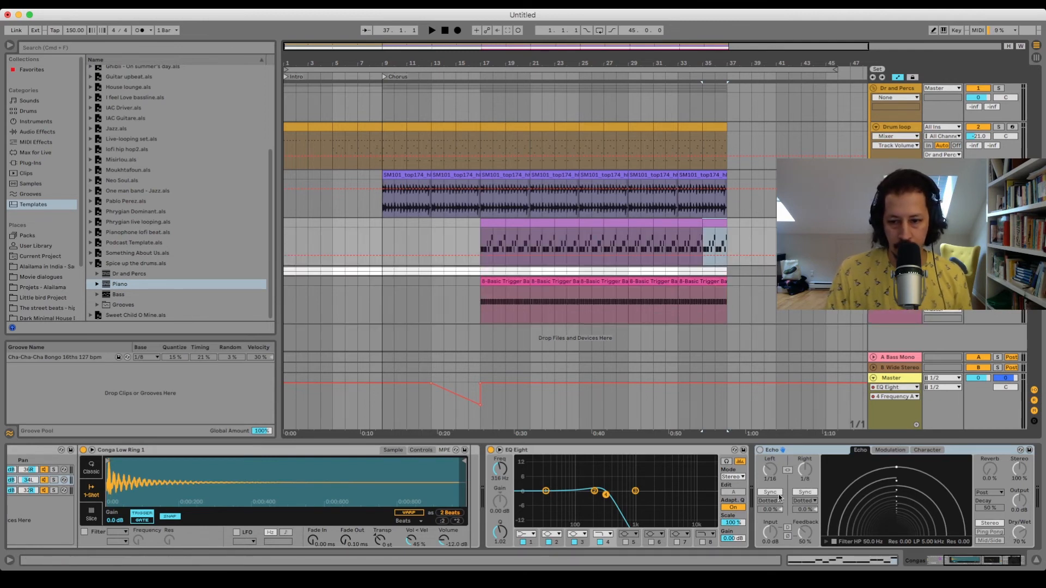
right_click(762, 451)
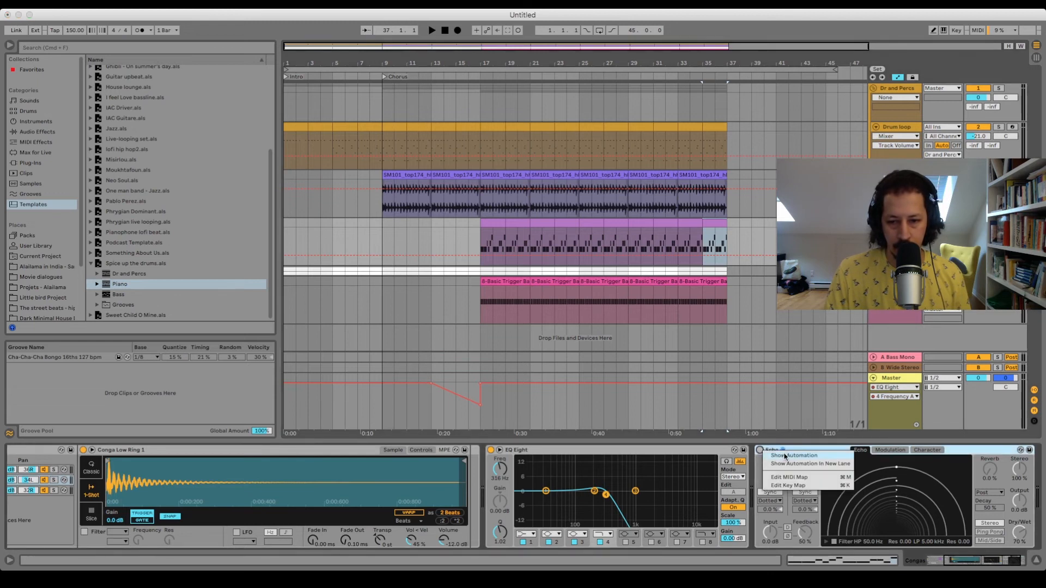
left_click(784, 457)
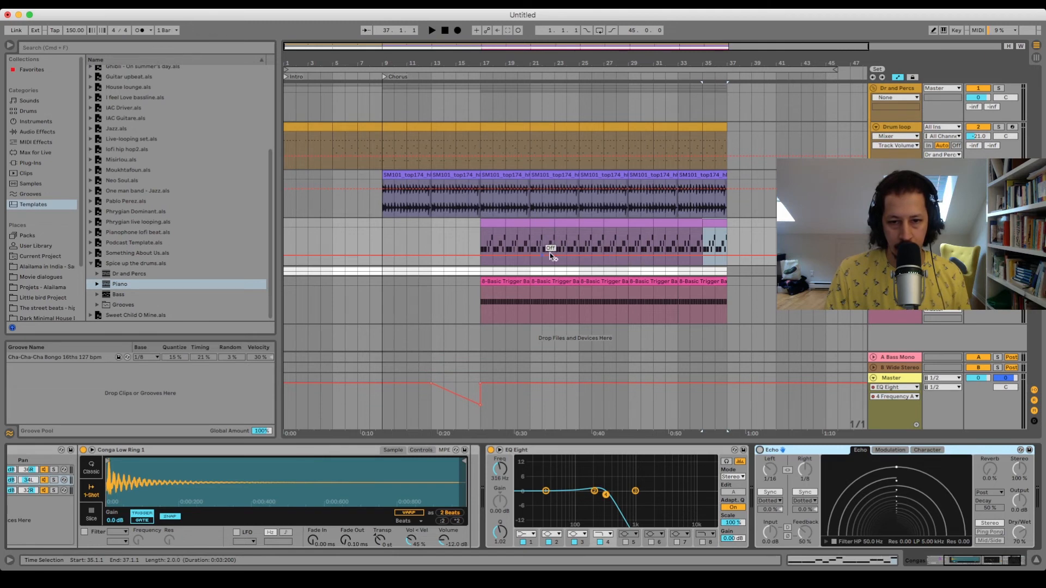
left_click(578, 253)
left_click_drag(589, 254, 572, 236)
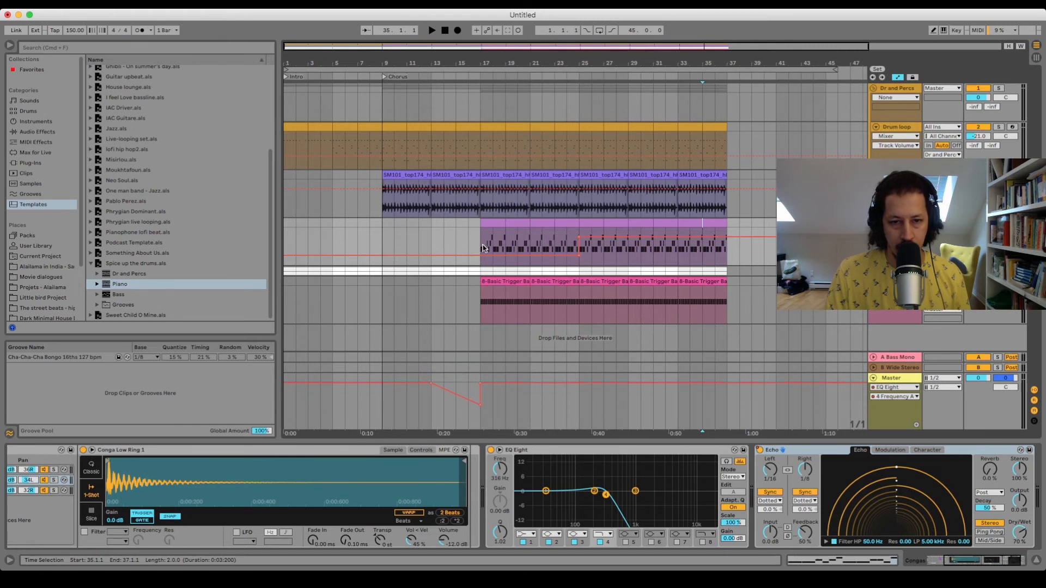
During playback from bar 9, raise the congas EQ Eight band 4 frequency to 1.16 kHz and automate the Echo off at bar 29
left_click(384, 237)
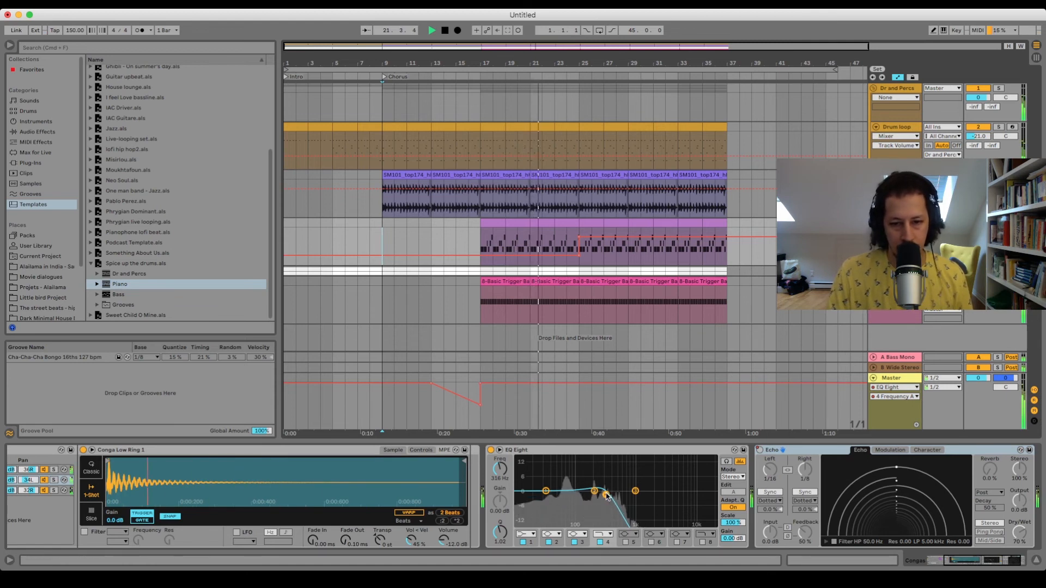
left_click_drag(606, 495, 640, 497)
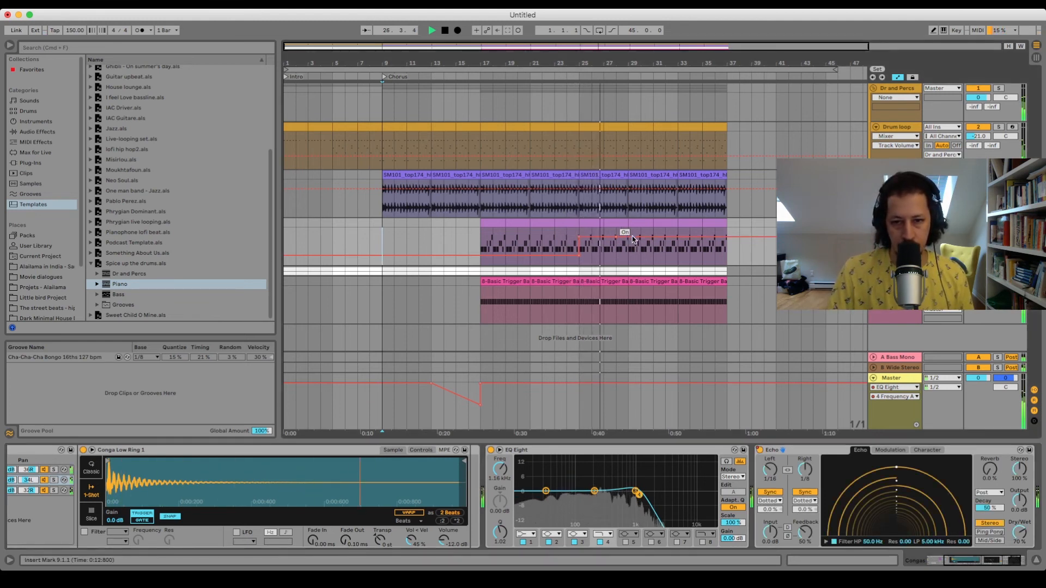
left_click_drag(629, 237, 628, 255)
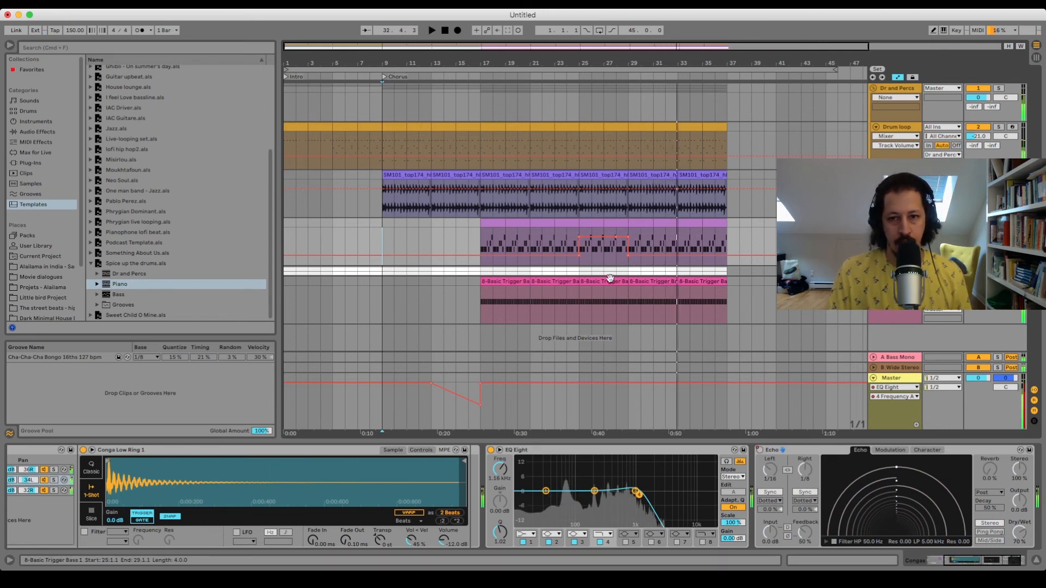
key("space")
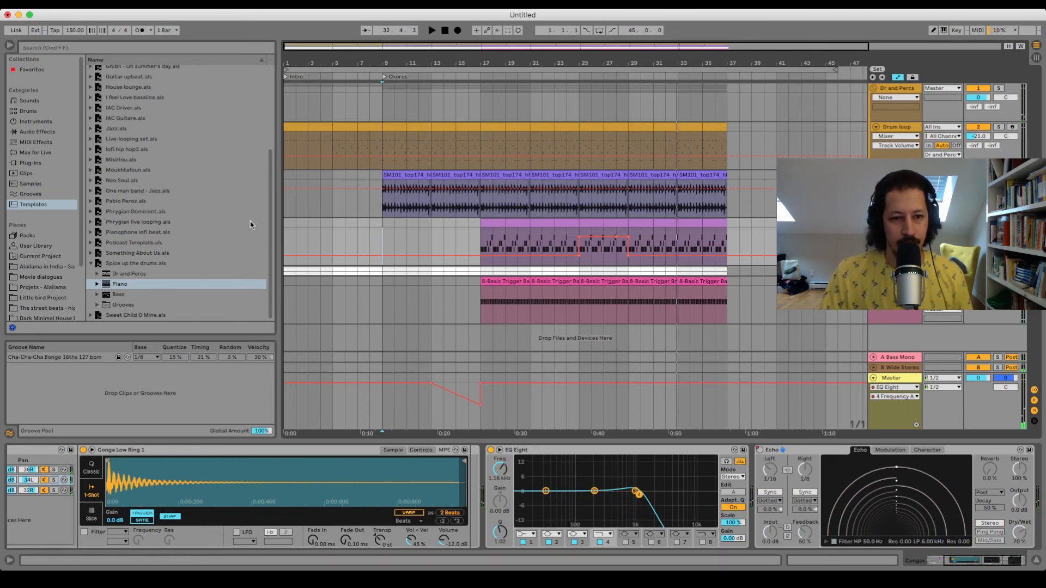
Examine the notes of the drum loop clips at bars 5, 7 and 9 in an enlarged clip view
left_click(285, 236)
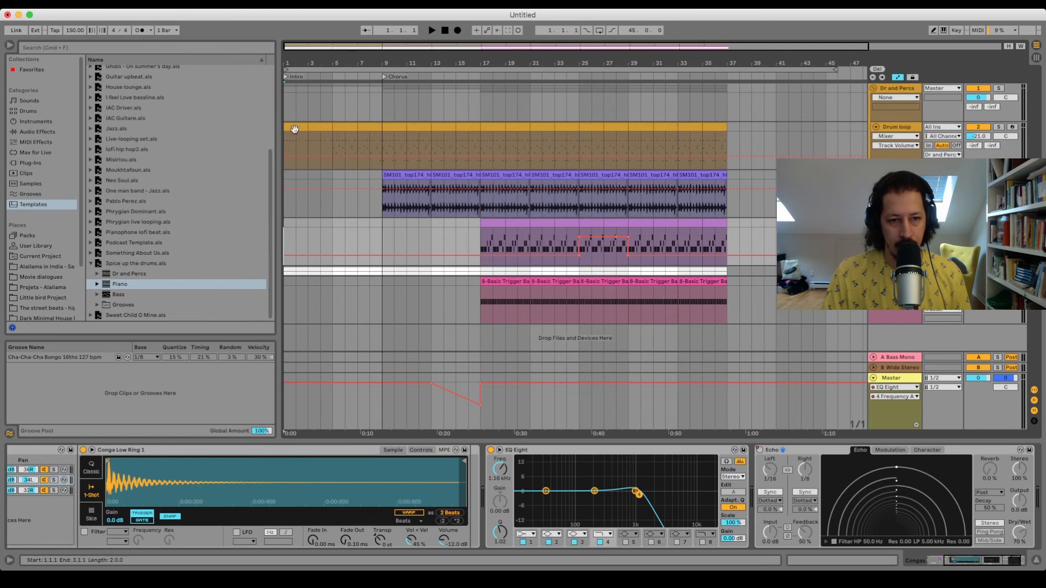
left_click_drag(294, 129, 349, 146)
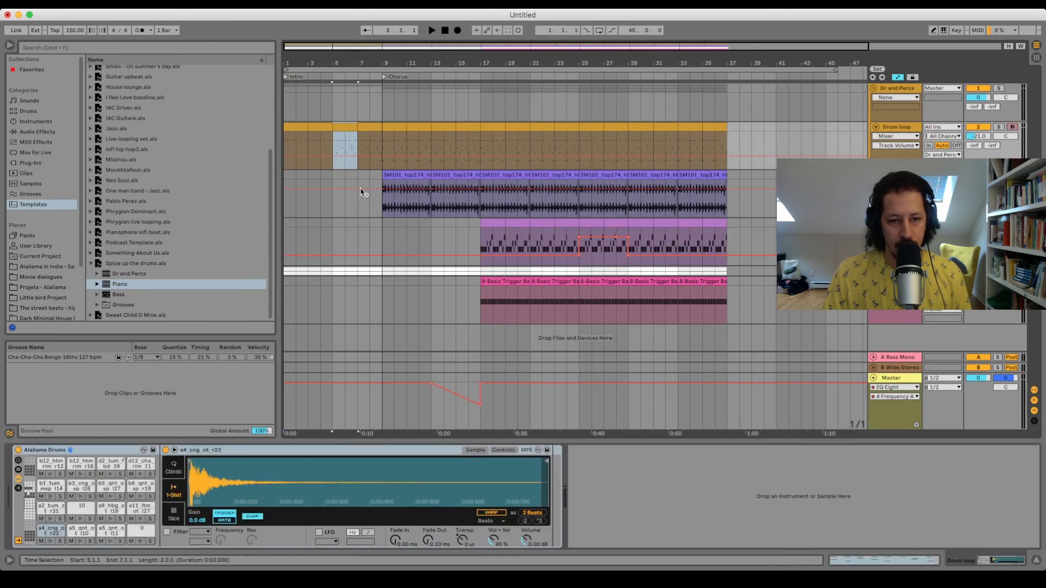
left_click(882, 561)
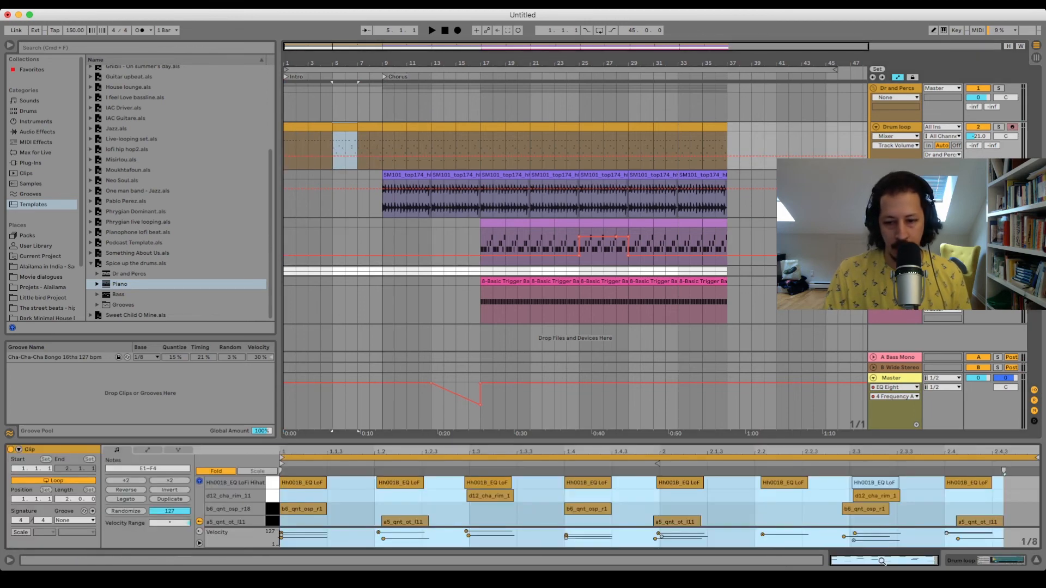
left_click_drag(472, 440, 472, 376)
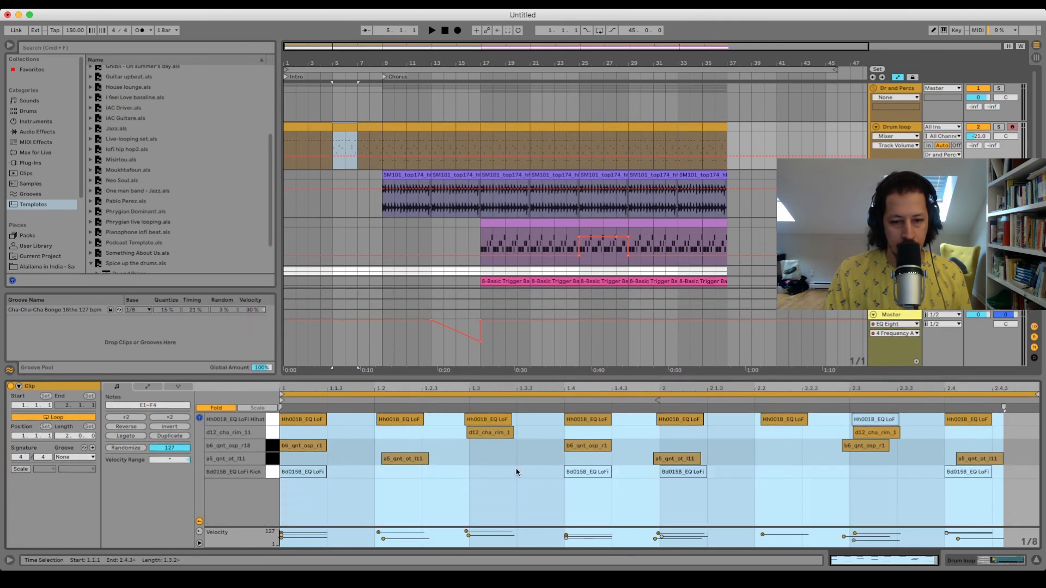
left_click(366, 127)
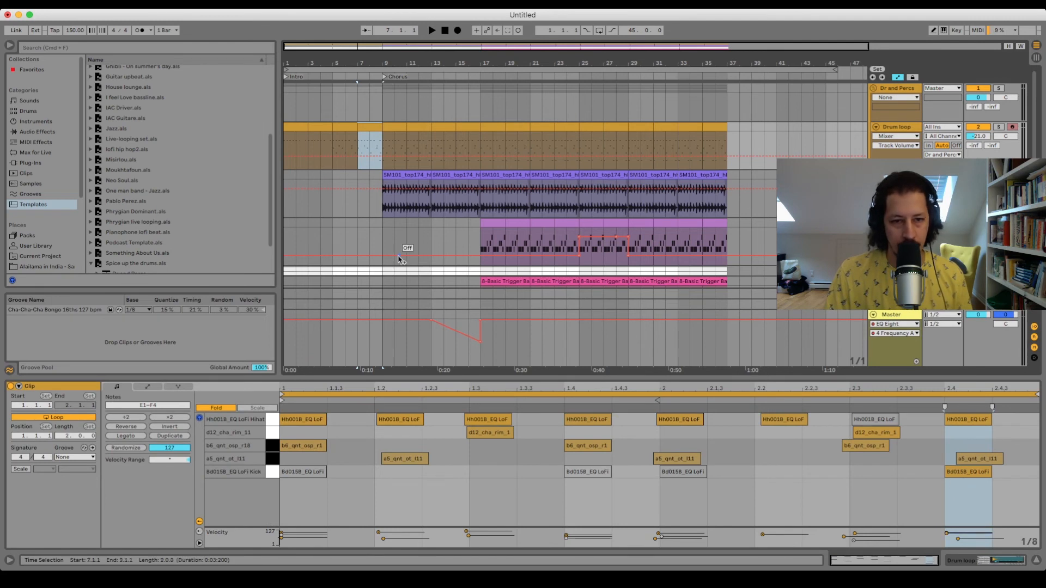
left_click(396, 127)
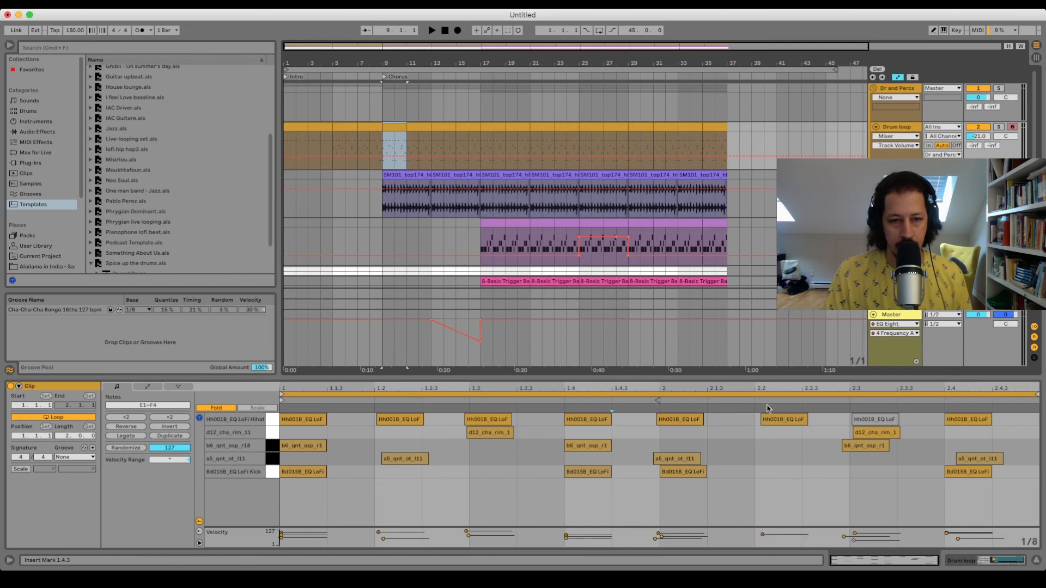
Examine the hi-hat clip at bar 9 and the bass and congas clips at bar 17
left_click(393, 209)
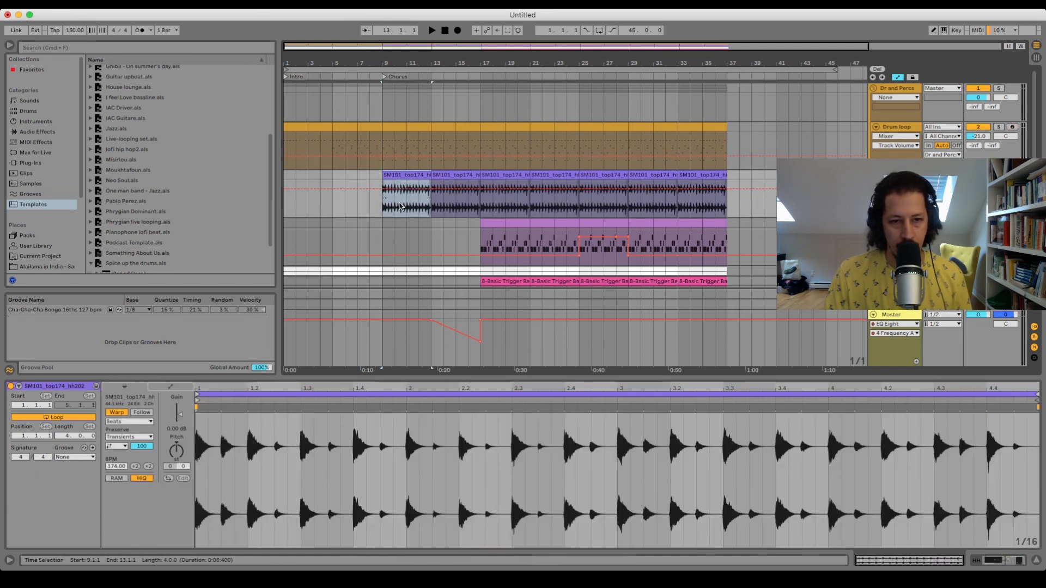
scroll(396, 214, "down", 2)
scroll(419, 209, "up", 1)
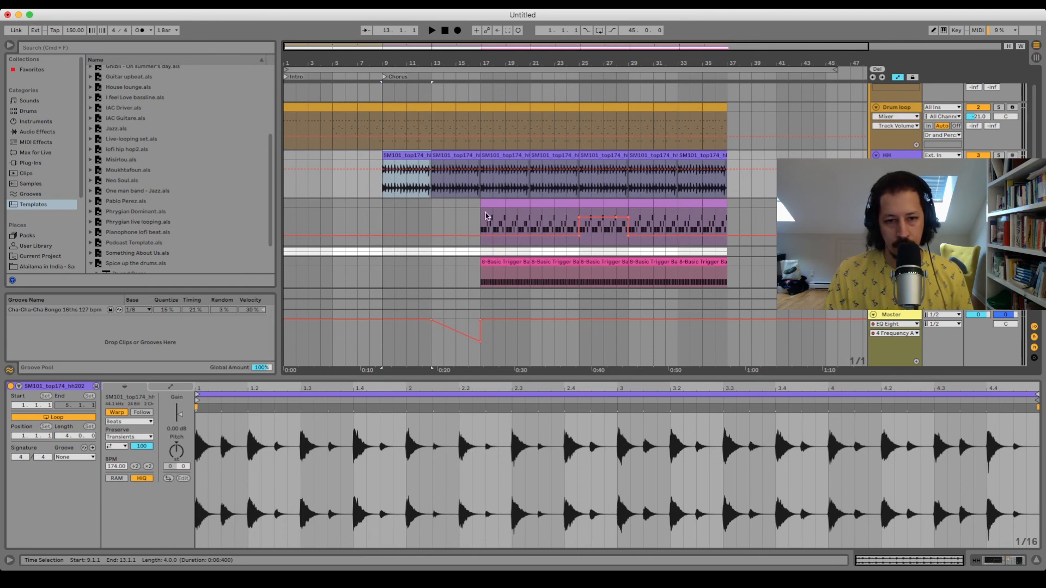
left_click(491, 264)
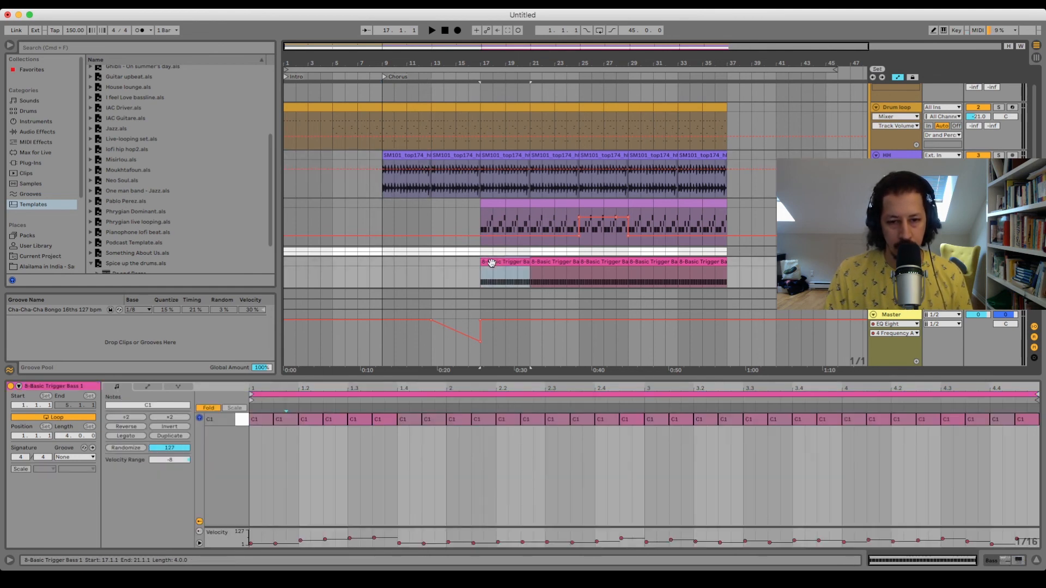
left_click(486, 204)
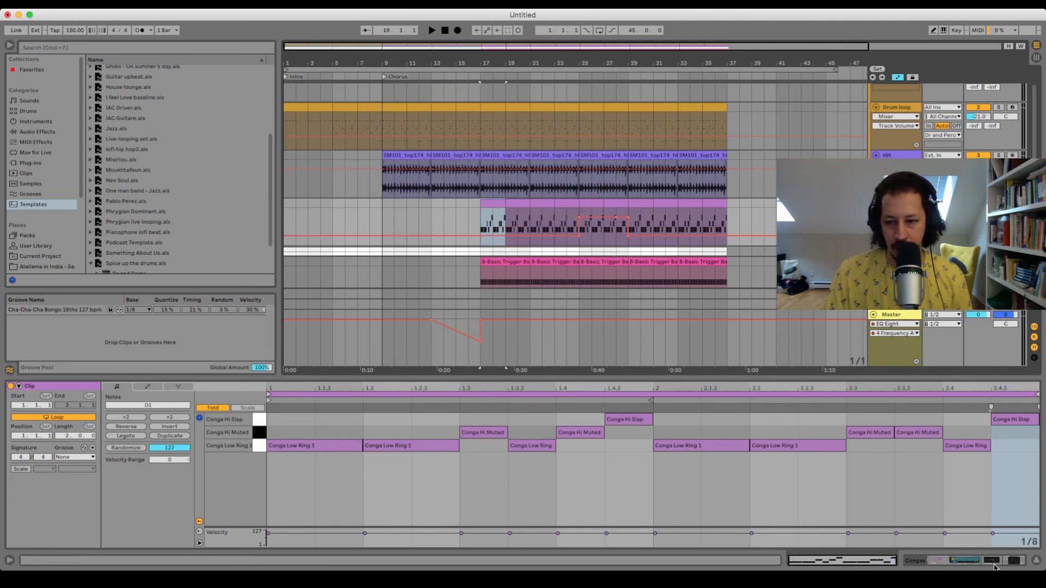
Show the Congas track's devices and play the arrangement from bar 1
left_click(993, 565)
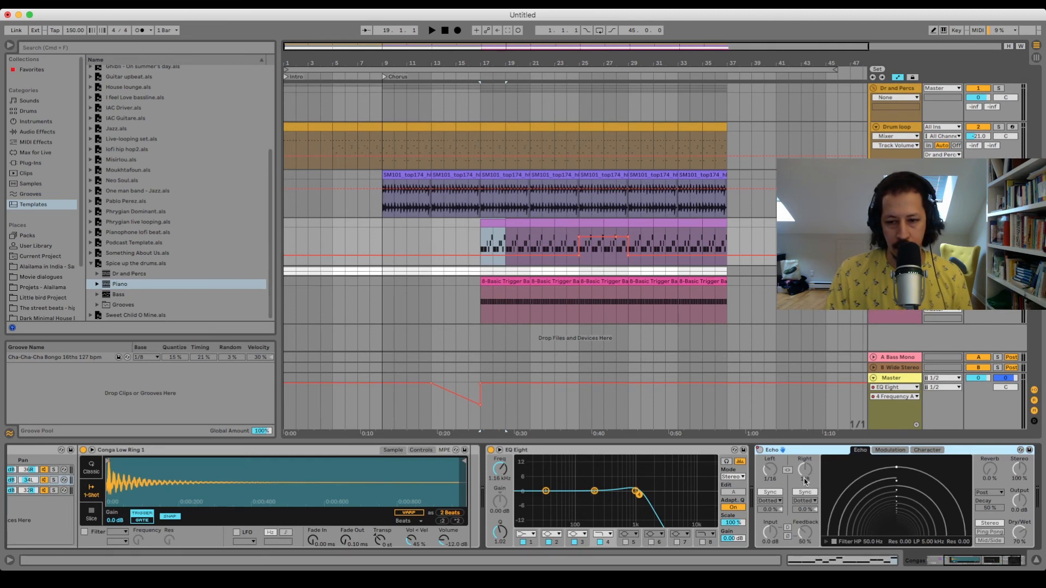
left_click(284, 241)
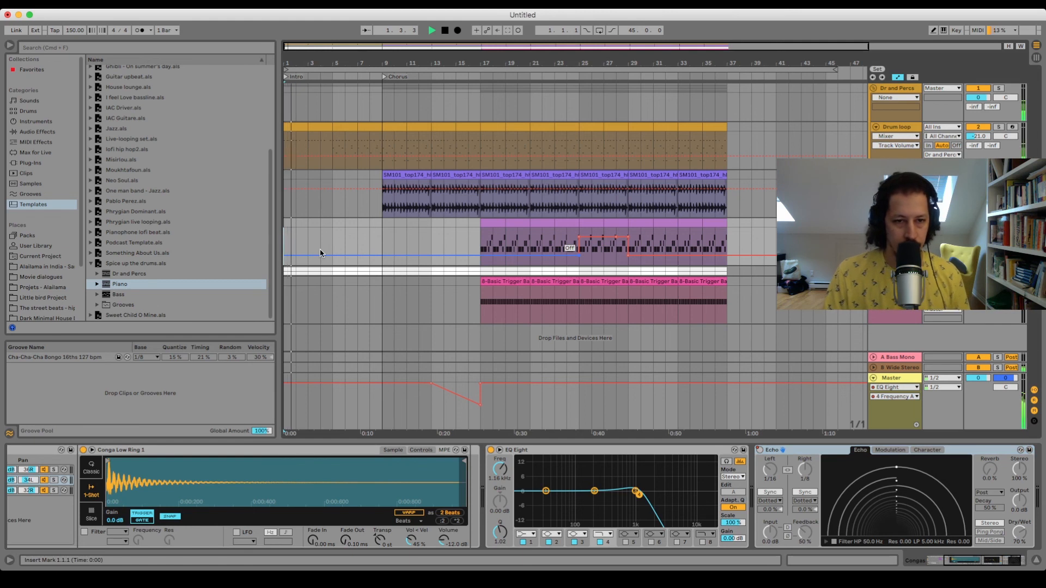